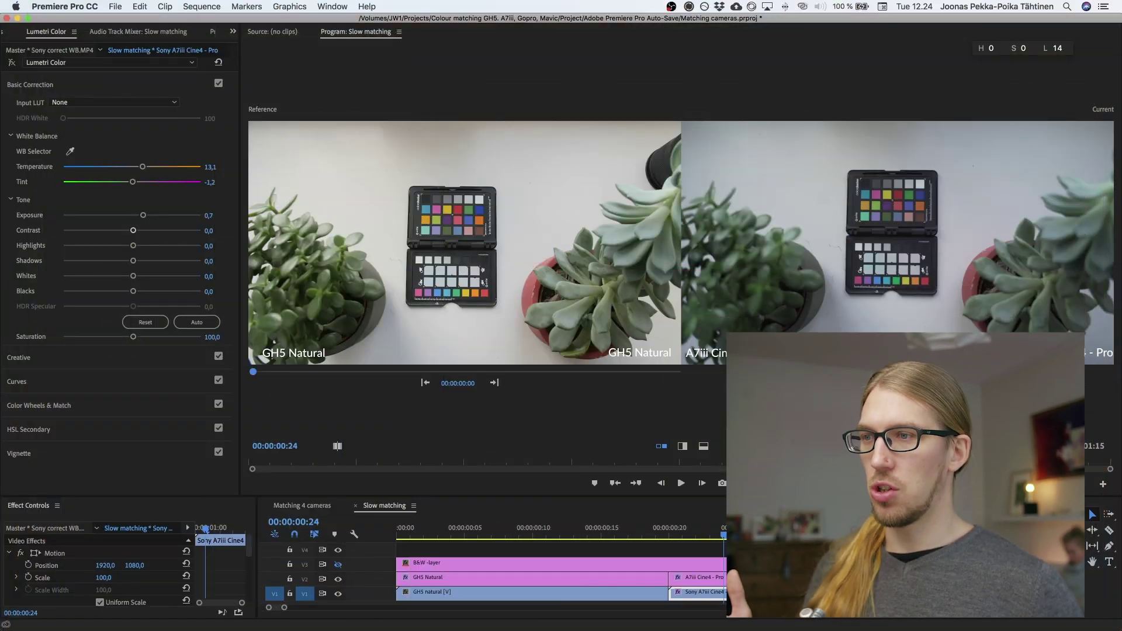
Park the playhead at 00:00:00:21 and include Global FX Mute among the Program monitor's transport buttons.
left_click(681, 534)
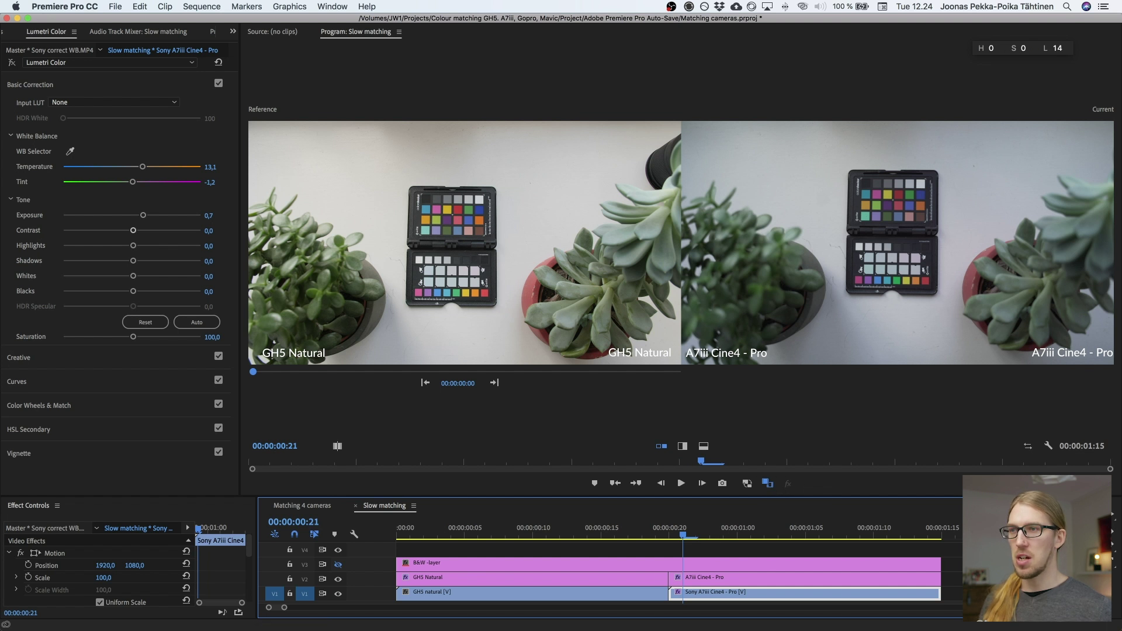
left_click(932, 479)
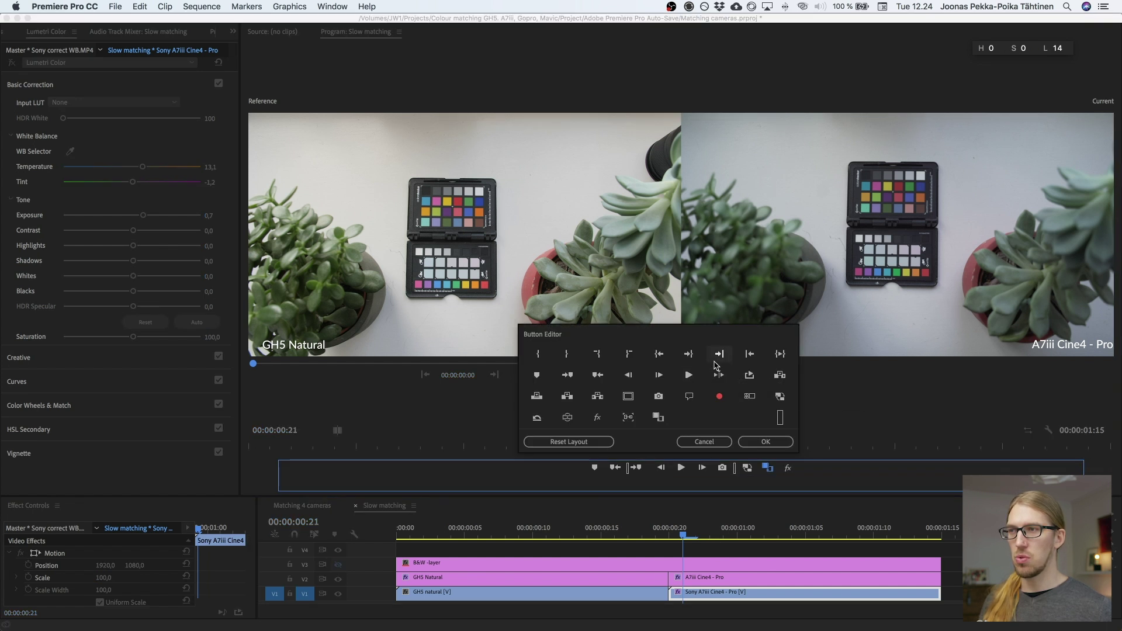
left_click_drag(658, 417, 769, 468)
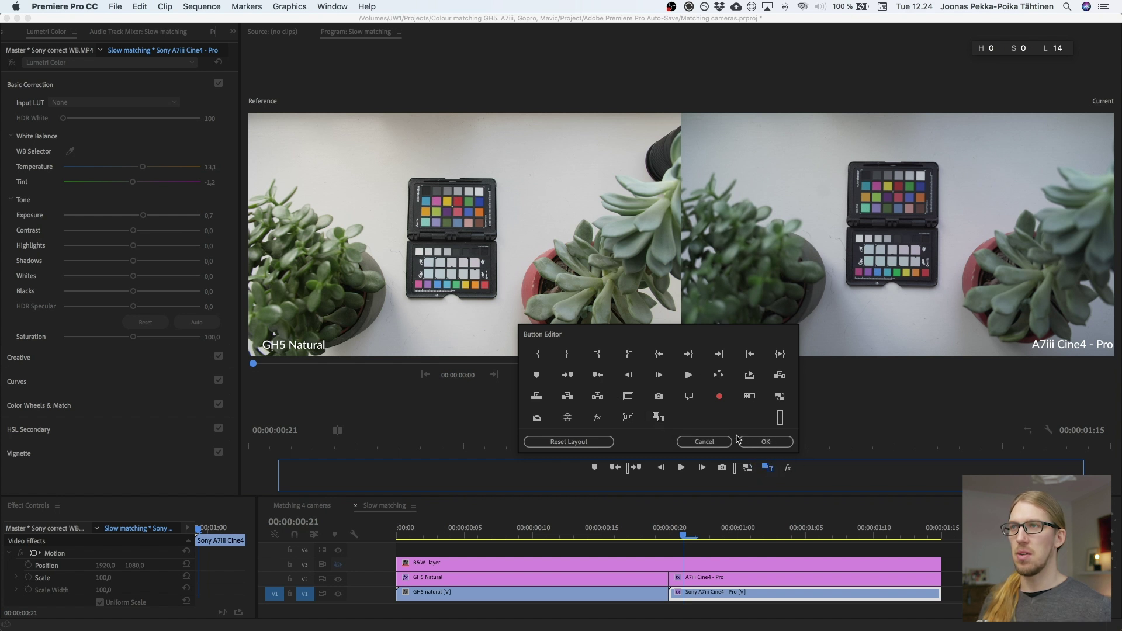
left_click(766, 442)
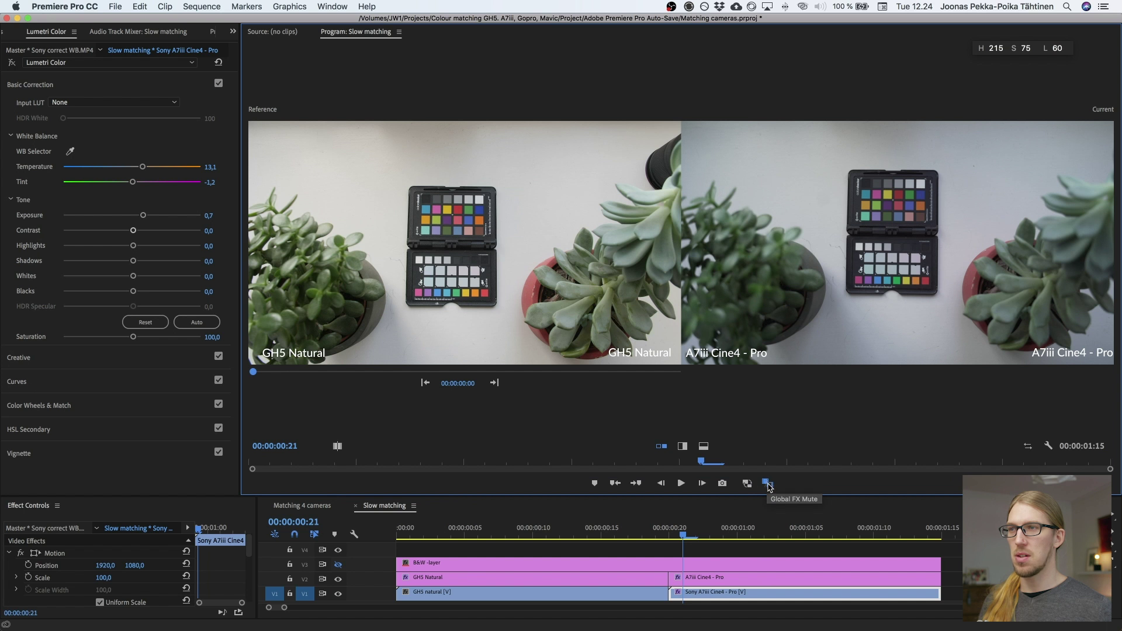
Preview the vertical and horizontal split comparison views, and return the comparison to side by side.
left_click(683, 446)
left_click(704, 448)
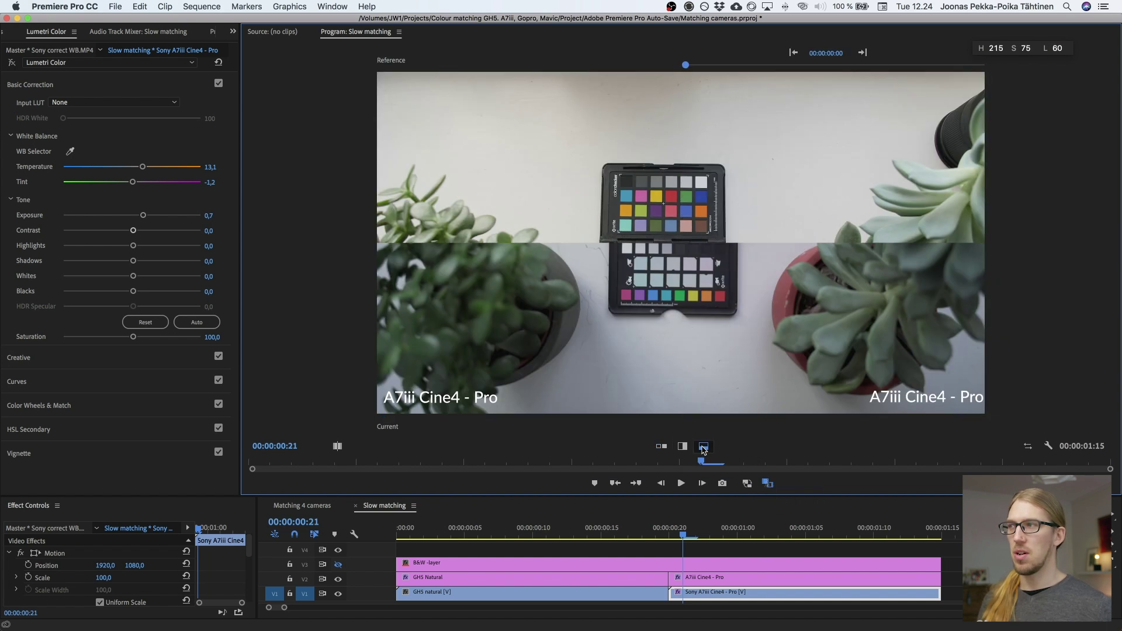
left_click(662, 446)
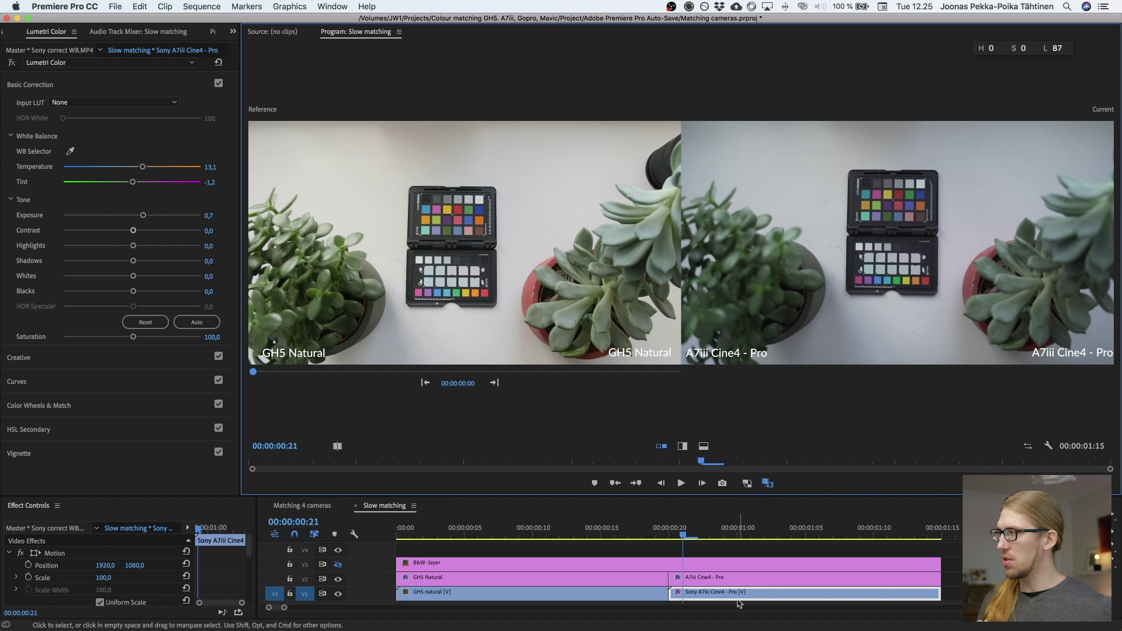
Toggle the Lumetri Color effect on the Sony A7iii clip to compare it, leaving the effect enabled.
scroll(55, 558, "down", 5)
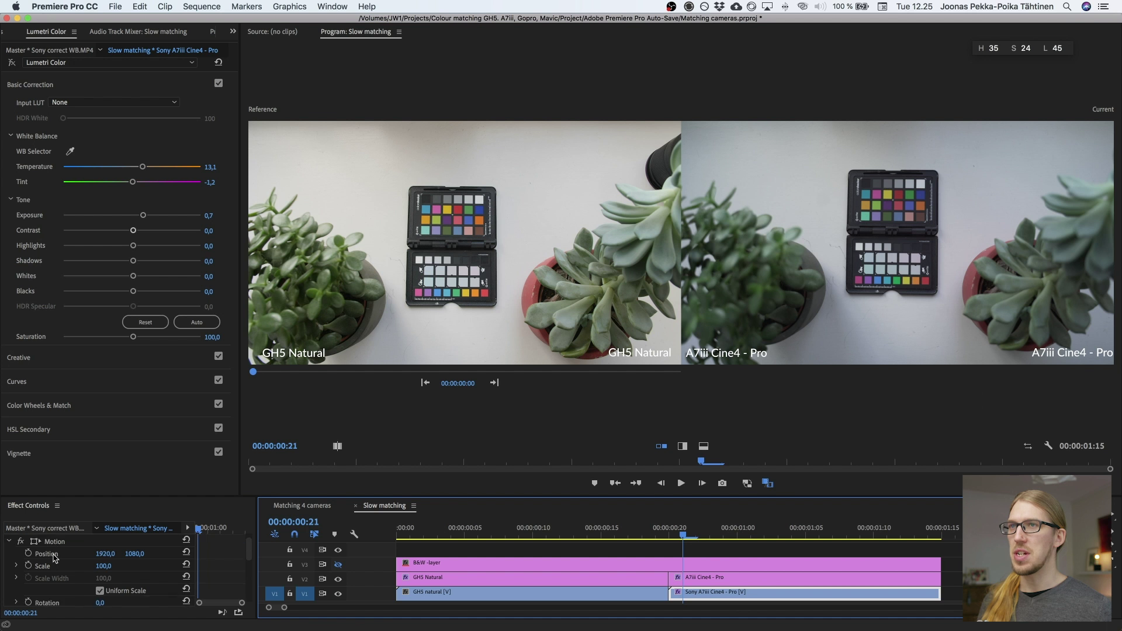
scroll(54, 558, "down", 2)
left_click(20, 548)
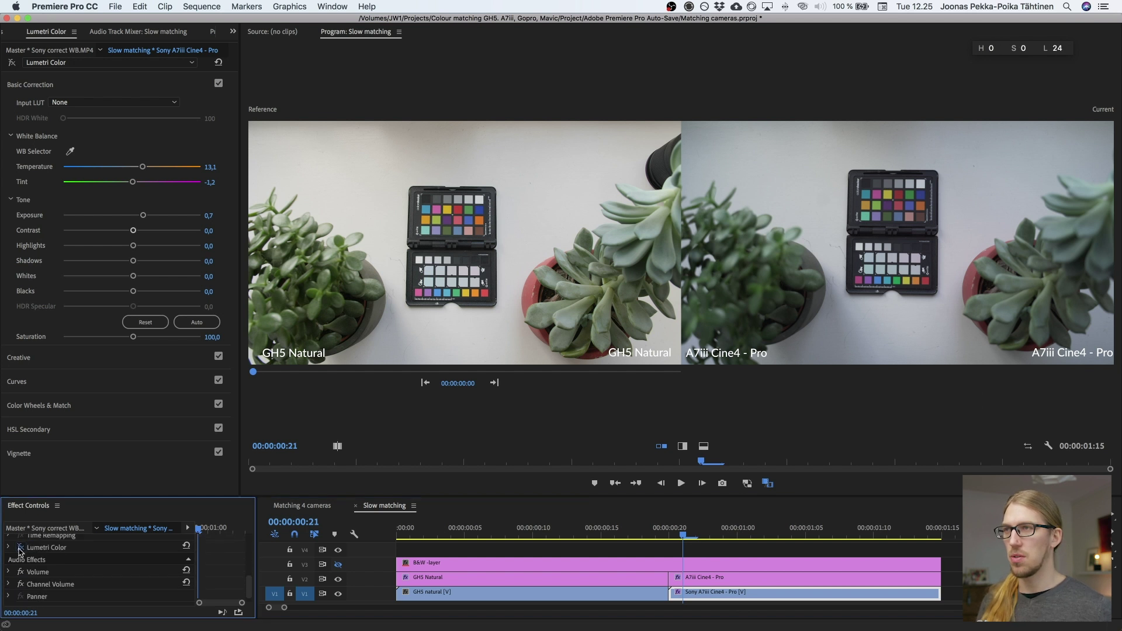
left_click(20, 548)
left_click(21, 548)
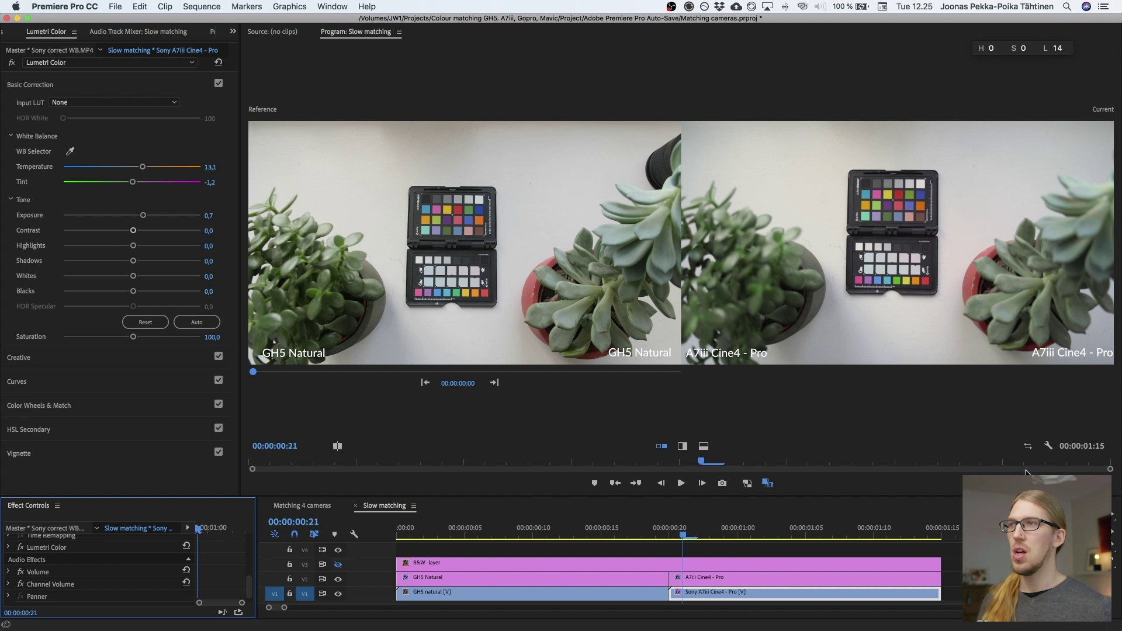
Swap the reference and current sides repeatedly to compare the GH5 Natural and A7iii Cine4 - Pro shots.
left_click(1029, 447)
left_click(1029, 447)
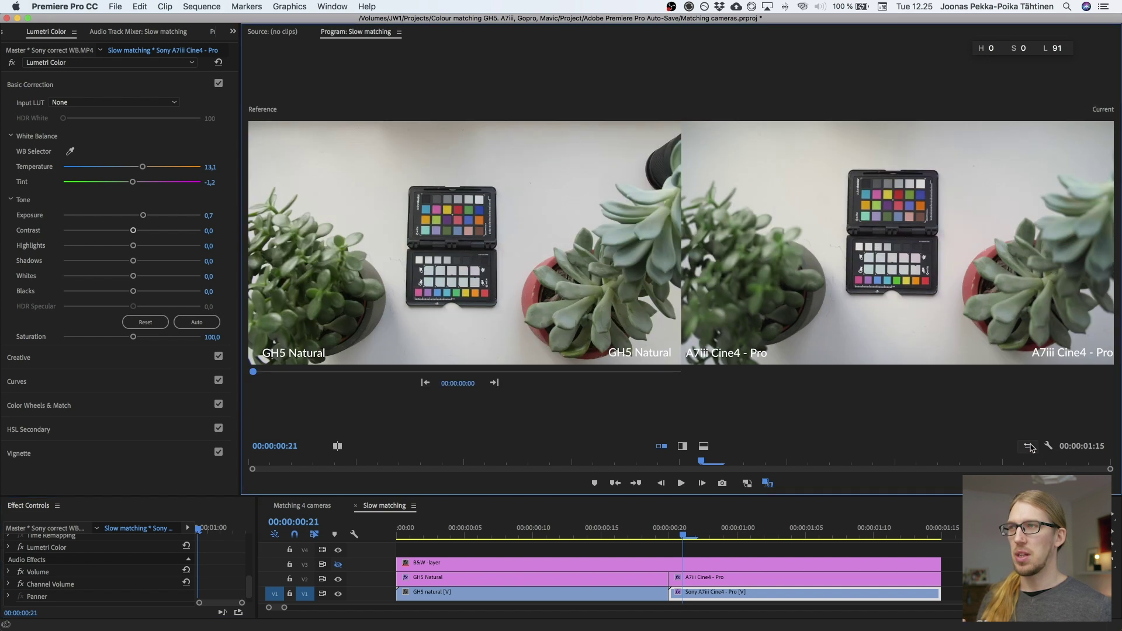
left_click(1029, 447)
left_click(1029, 447)
left_click(1029, 447)
left_click(1028, 447)
left_click(1029, 447)
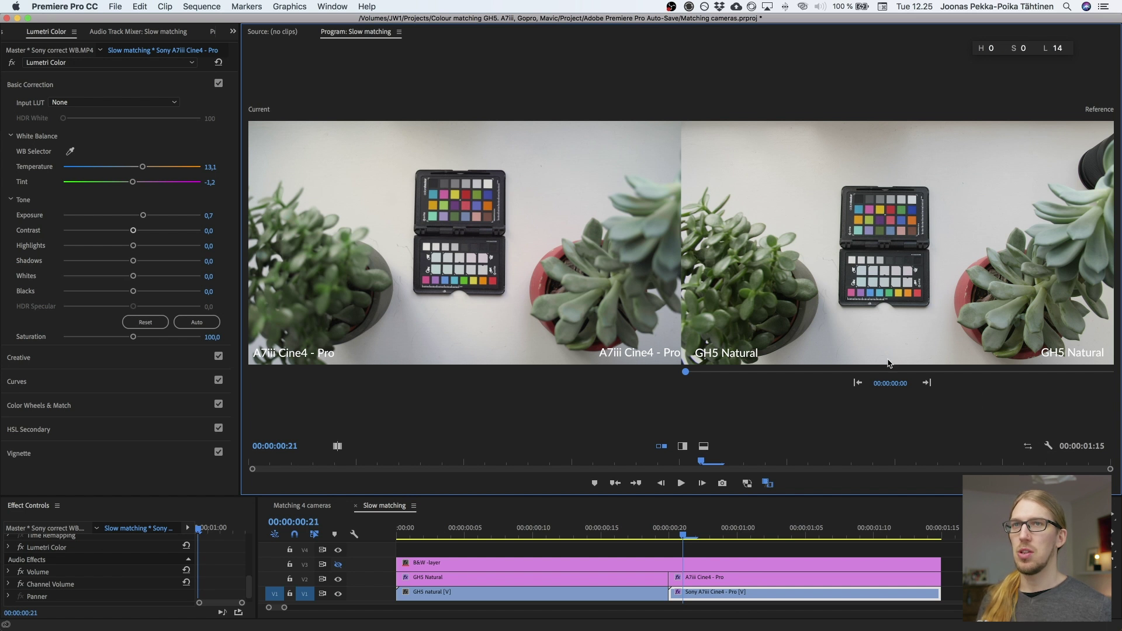
left_click(1029, 447)
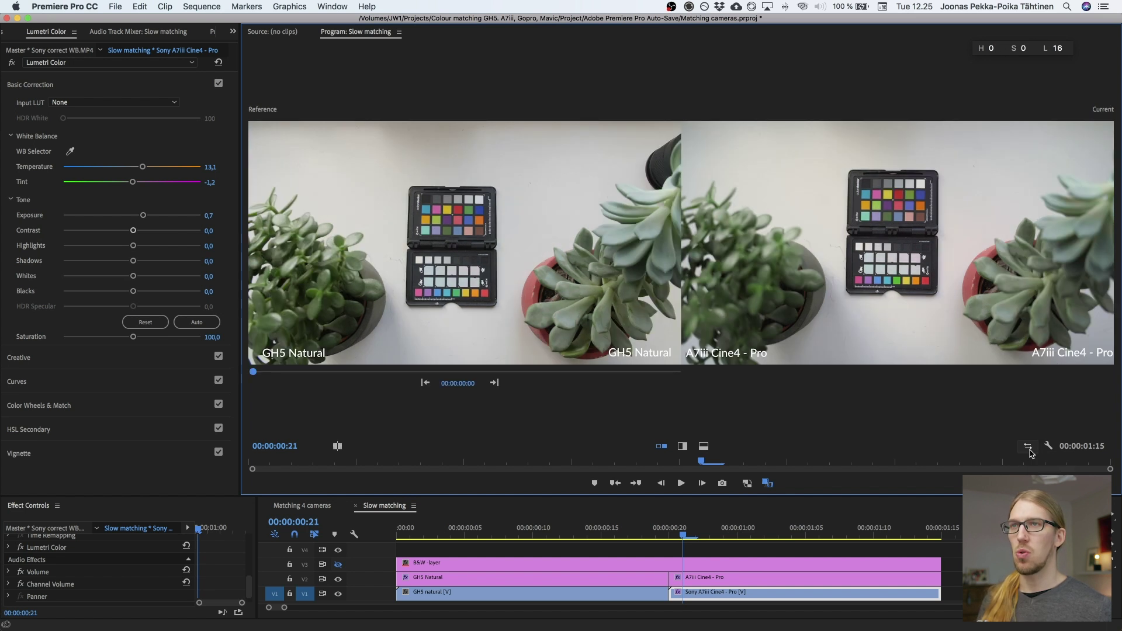
left_click(1029, 447)
left_click(1028, 447)
left_click(1029, 447)
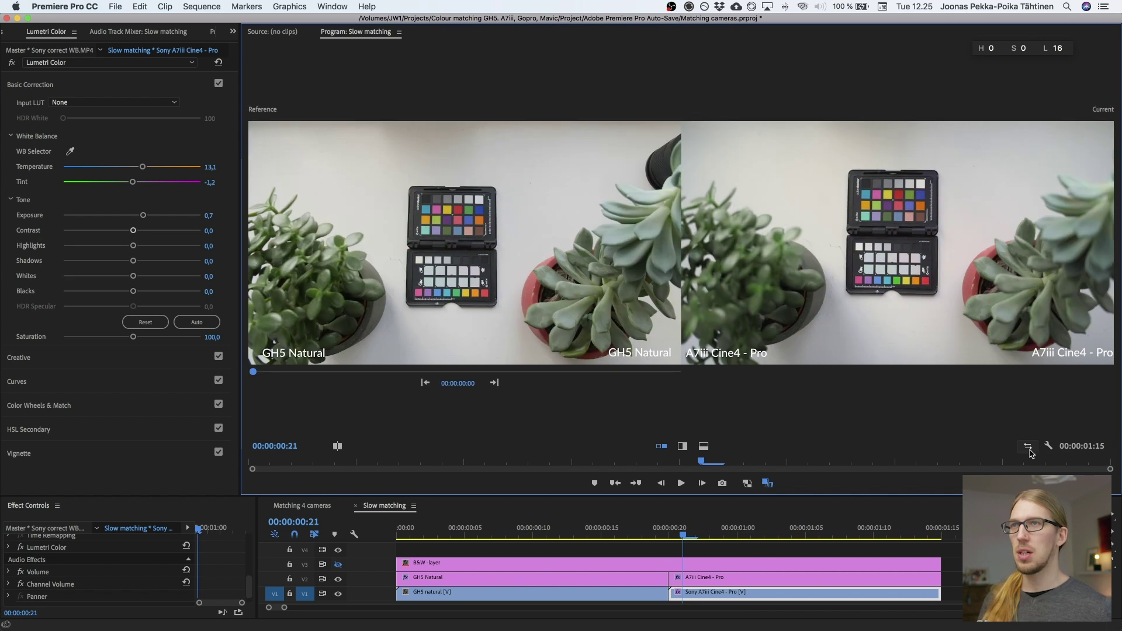
left_click(1029, 447)
left_click(1029, 448)
left_click(1029, 447)
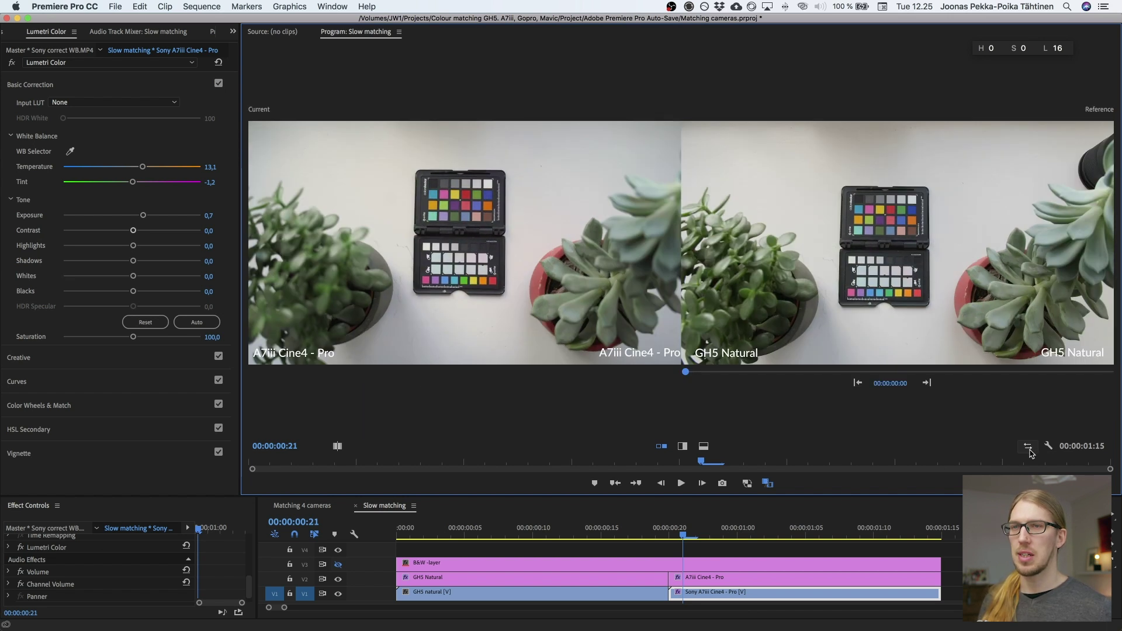
left_click(1029, 448)
left_click(1028, 447)
left_click(1029, 448)
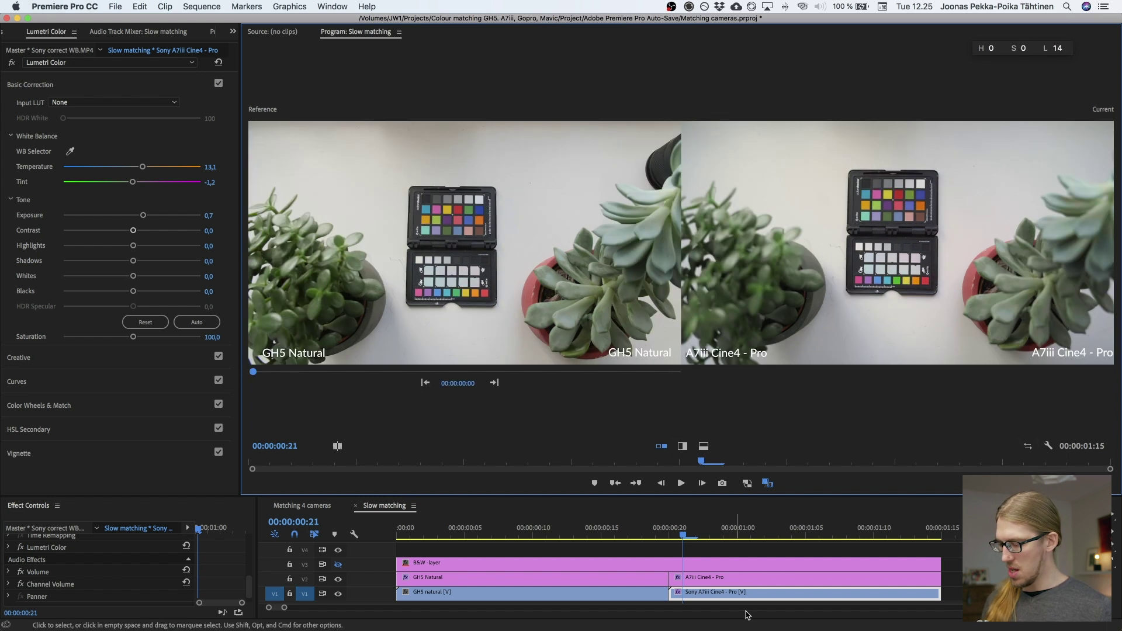
Copy the Lumetri Color effect on the Sony A7iii clip and paste it as a second instance.
scroll(67, 590, "up", 2)
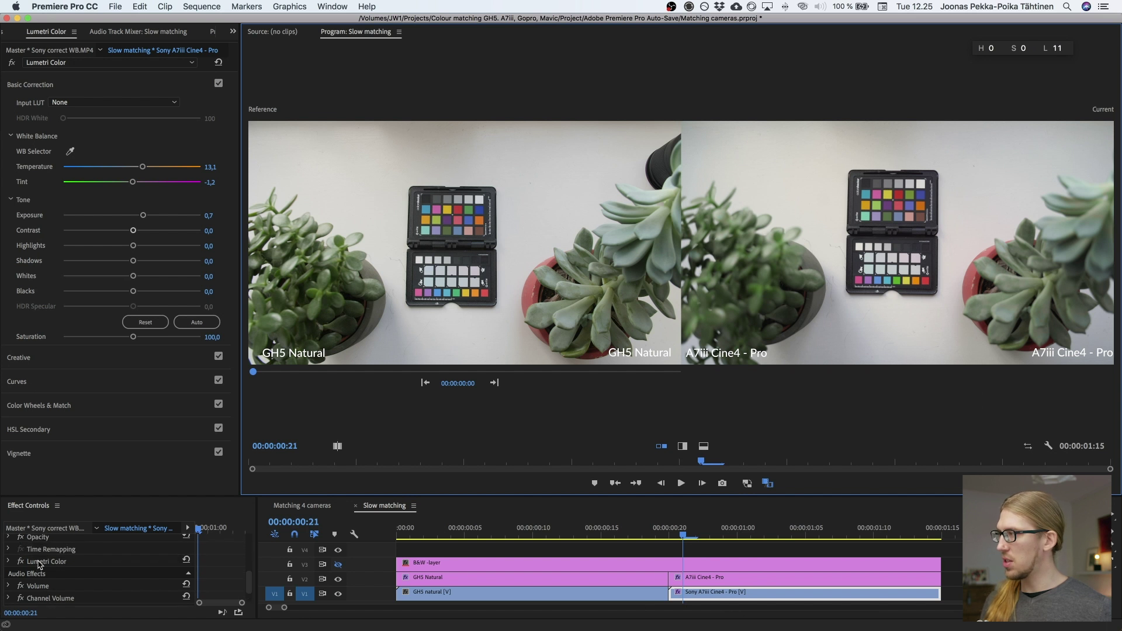
left_click(39, 561)
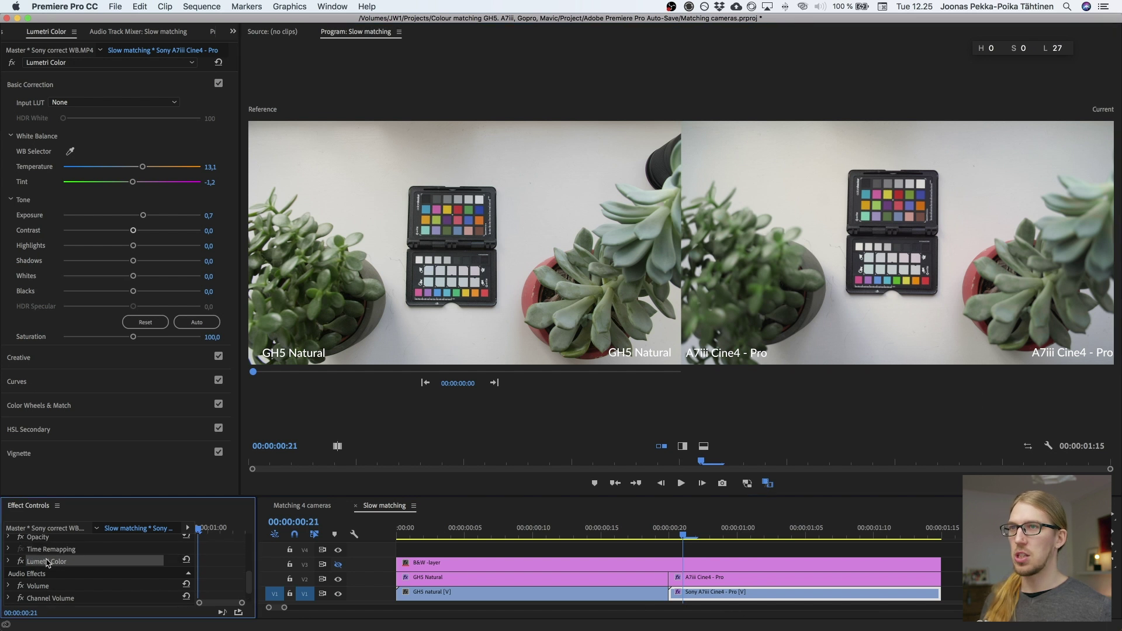
key("super+c")
key("super+v")
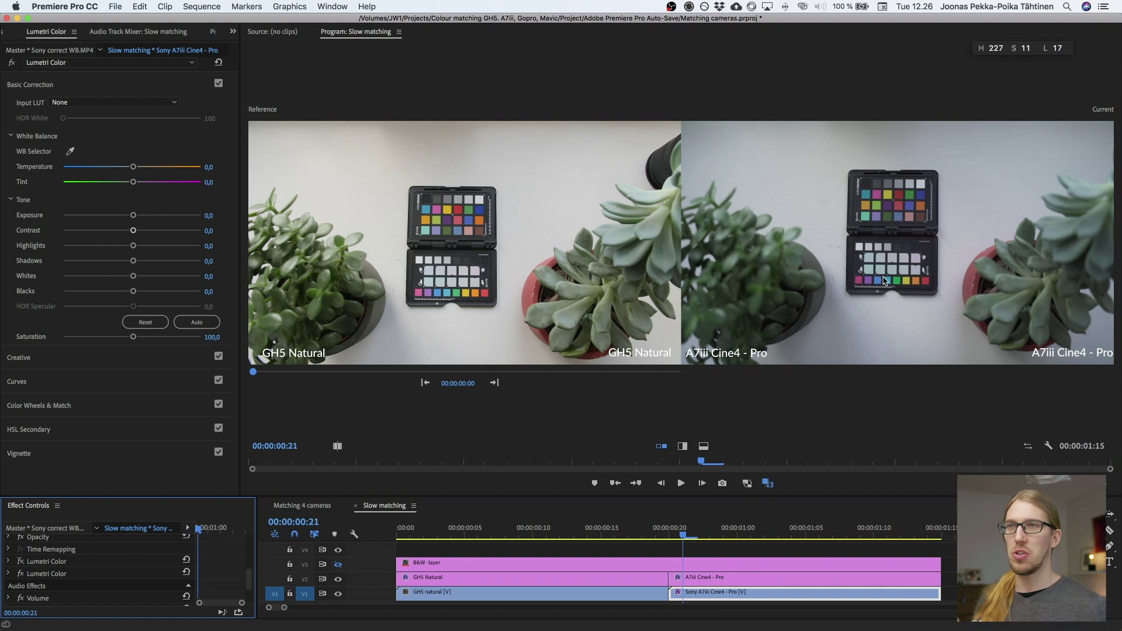
Display the Lumetri Scopes to view the comparison's waveform, and close them again.
left_click(330, 7)
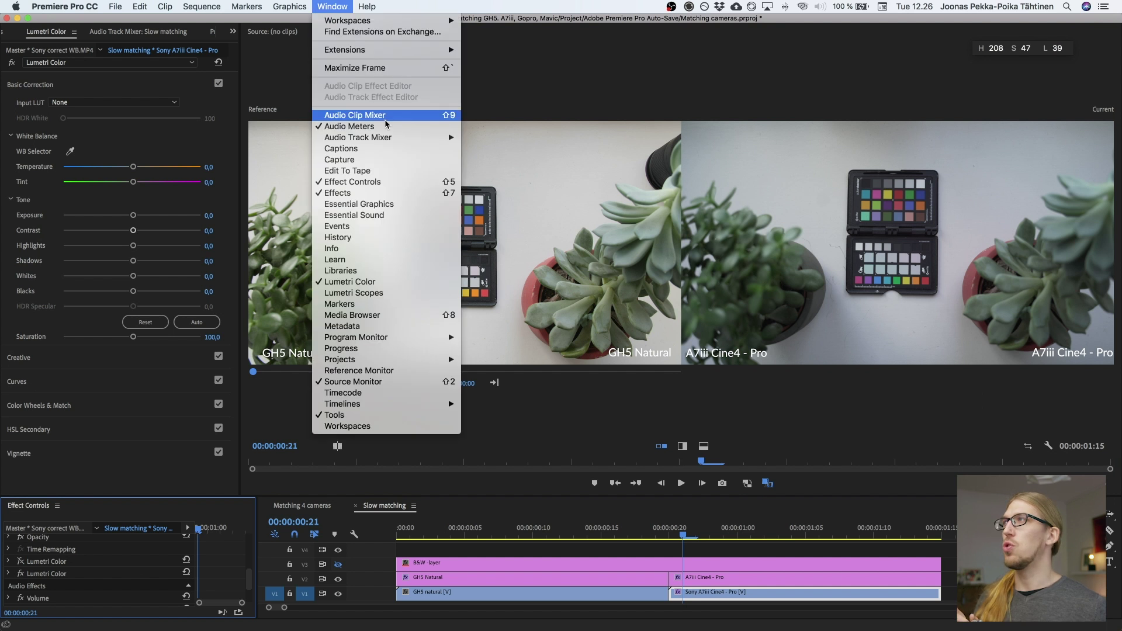
left_click(387, 298)
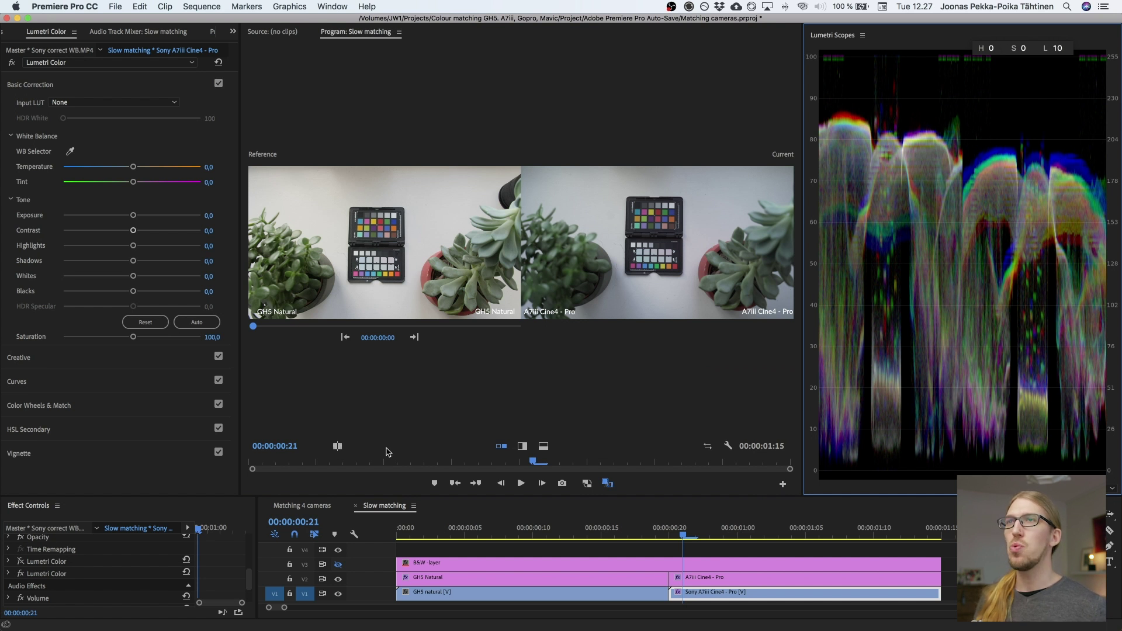
right_click(844, 36)
left_click(872, 43)
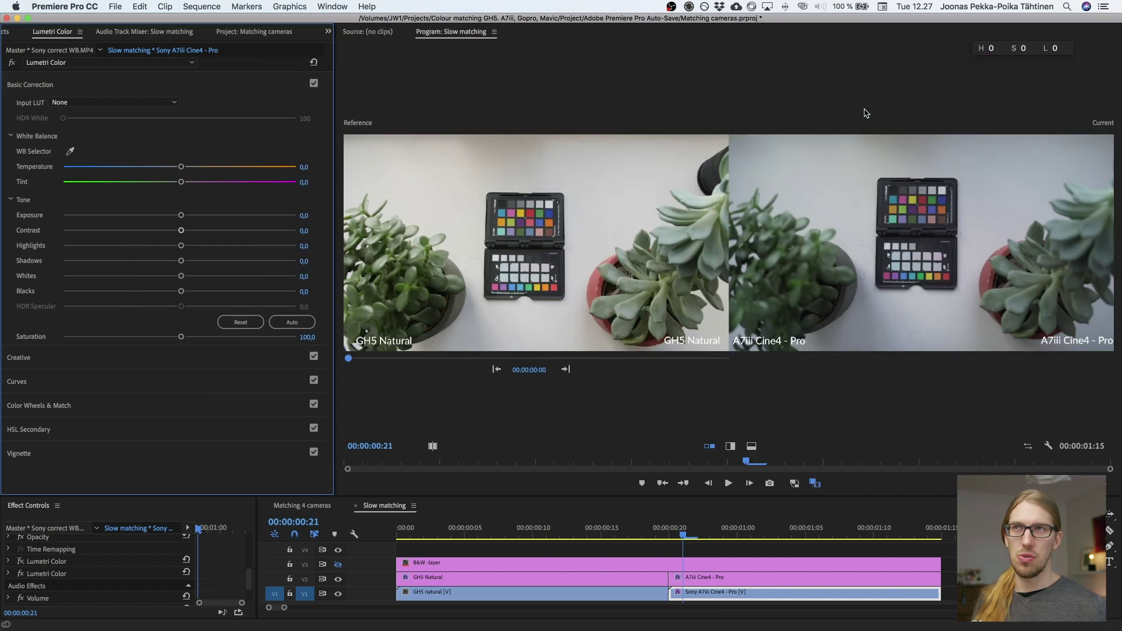
Move the Classic Color Meter readout near the images, view the color meter web pages in Chrome, and return to Premiere Pro.
left_click_drag(1008, 49, 715, 132)
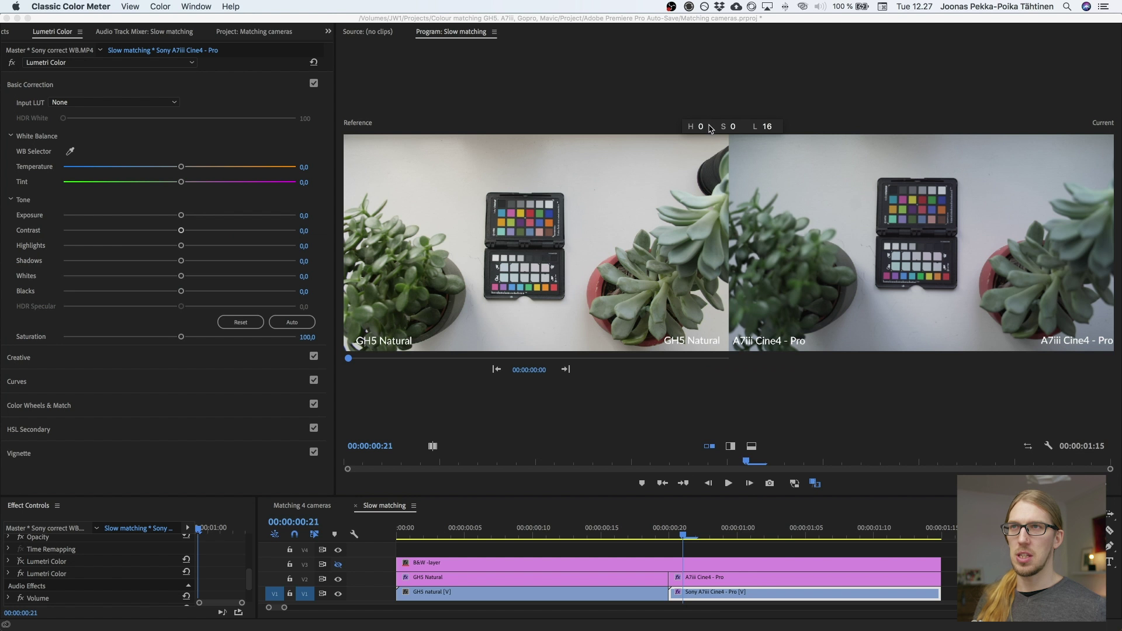
mouse_move(381, 620)
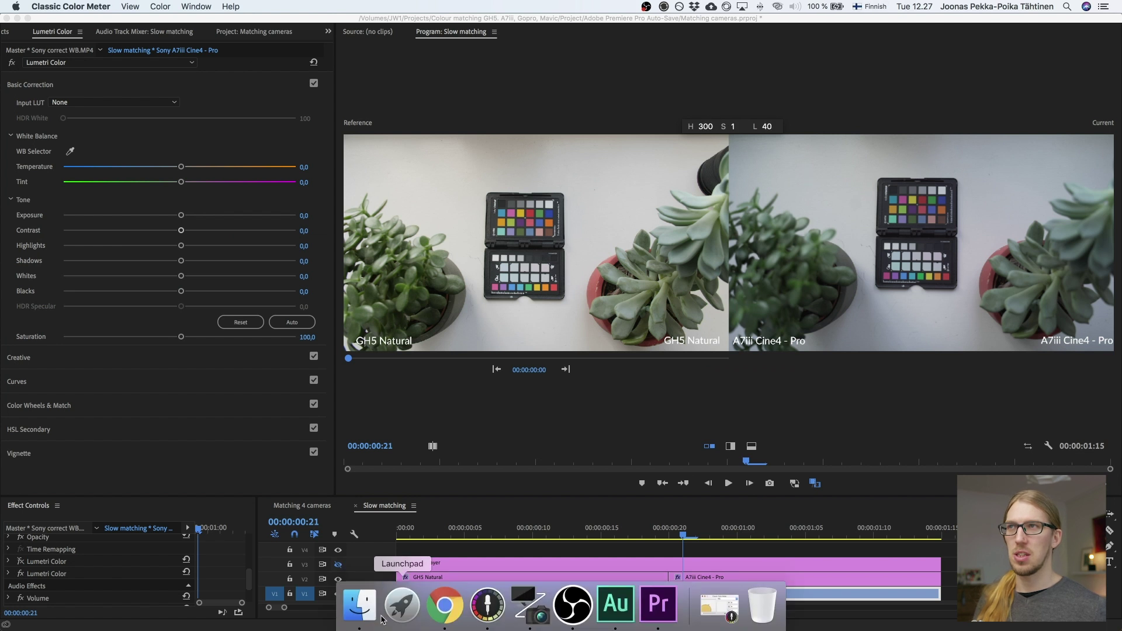
left_click(445, 606)
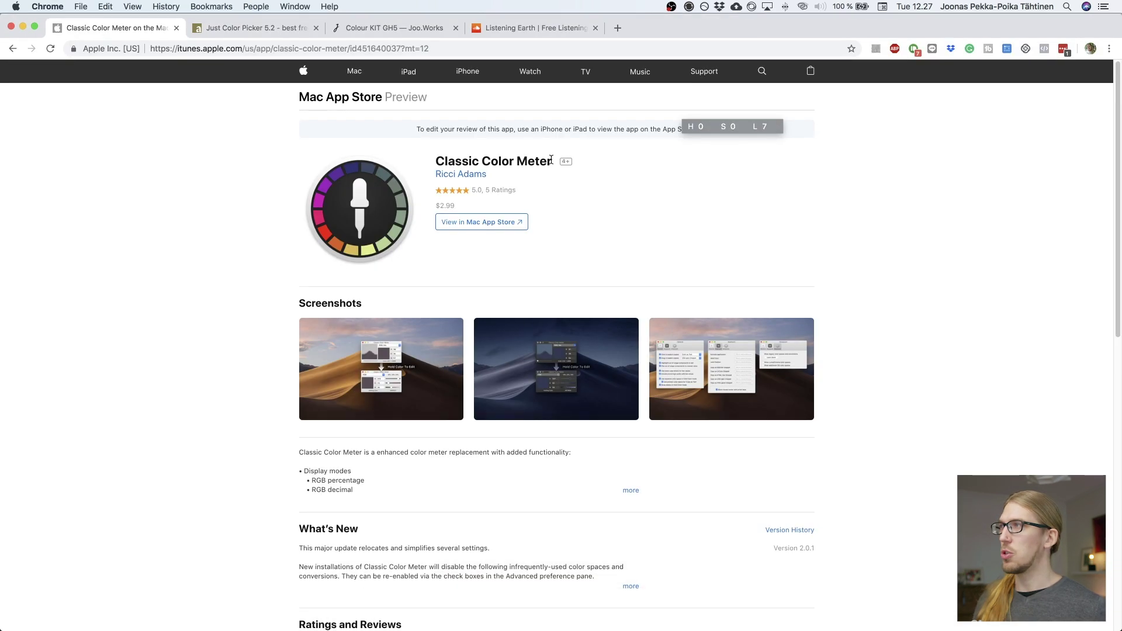
left_click(254, 30)
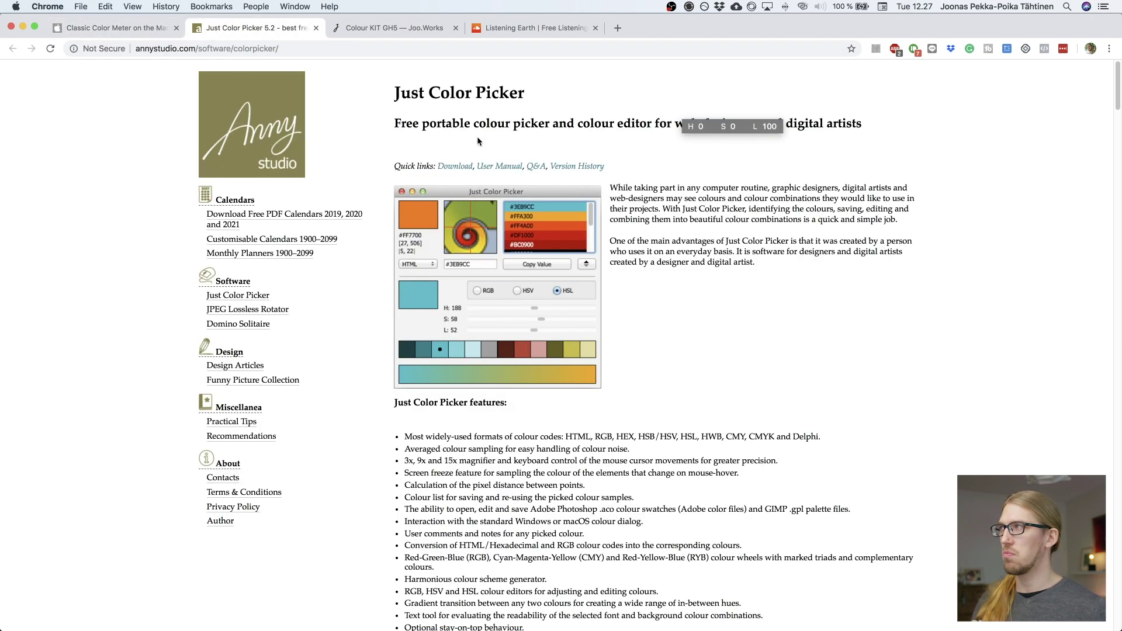
mouse_move(643, 629)
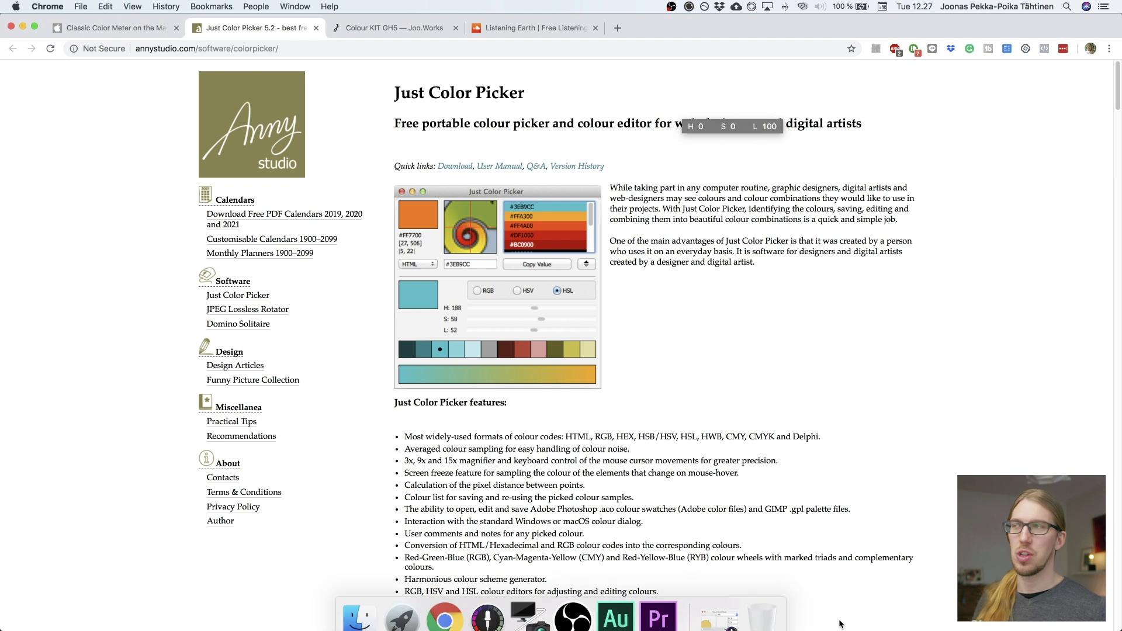
left_click(665, 606)
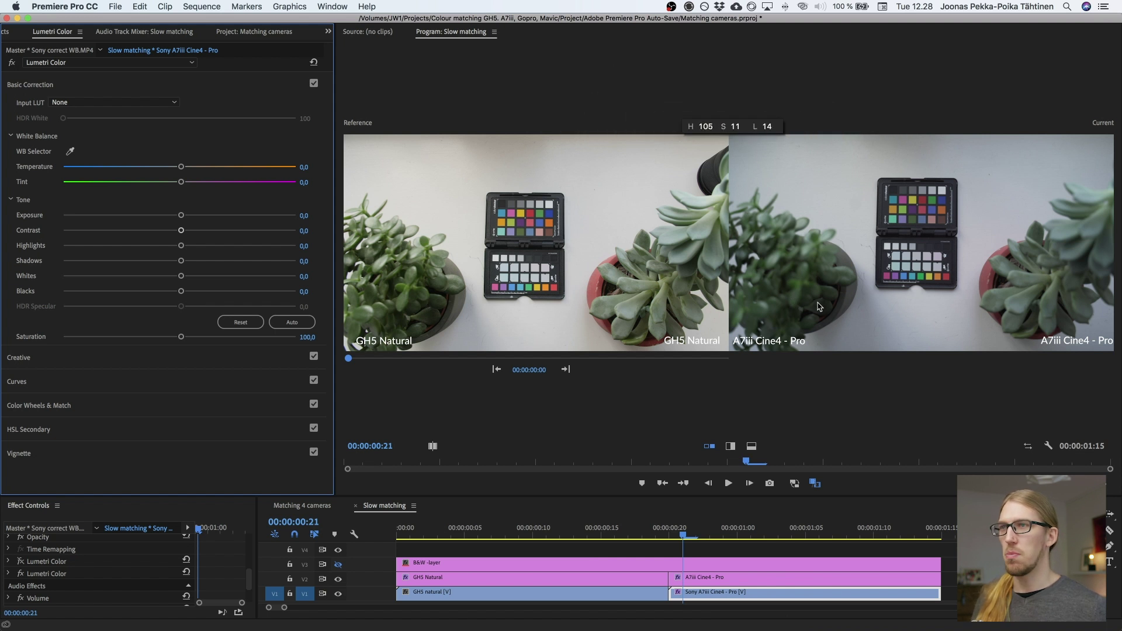
Reposition the Classic Color Meter readout near the upper boundary between the reference and current images.
left_click(693, 125)
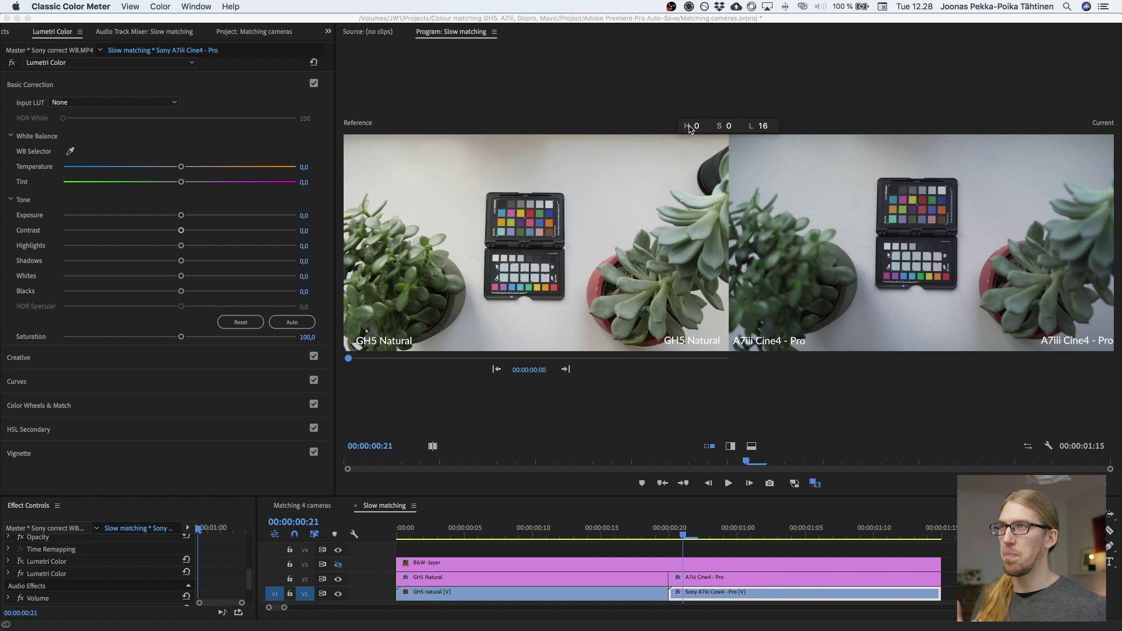
left_click_drag(704, 124, 692, 157)
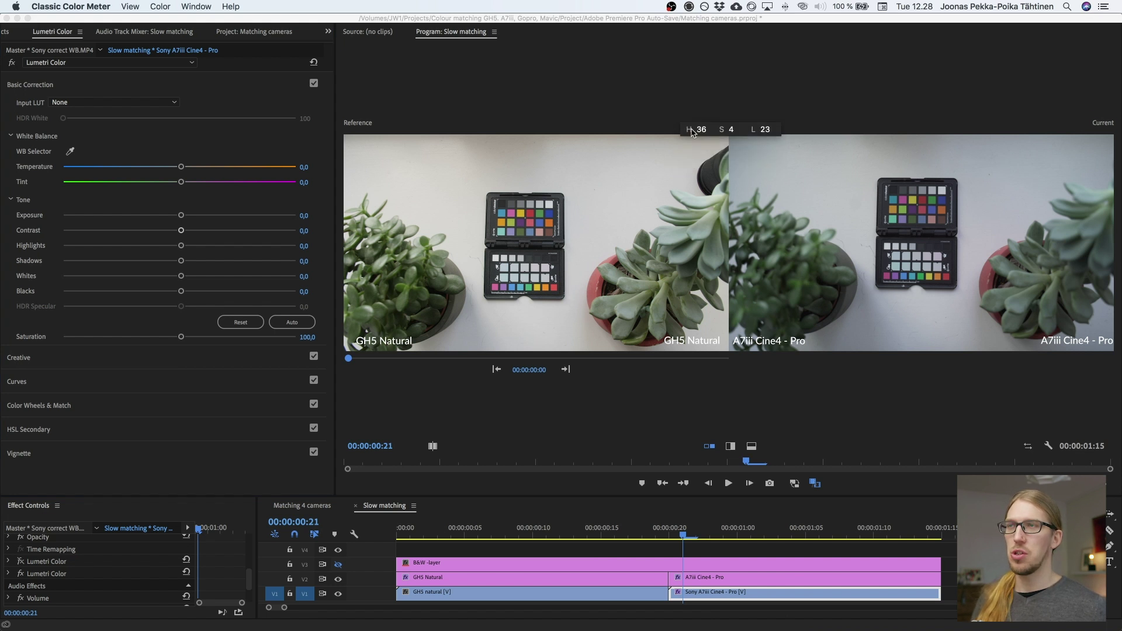
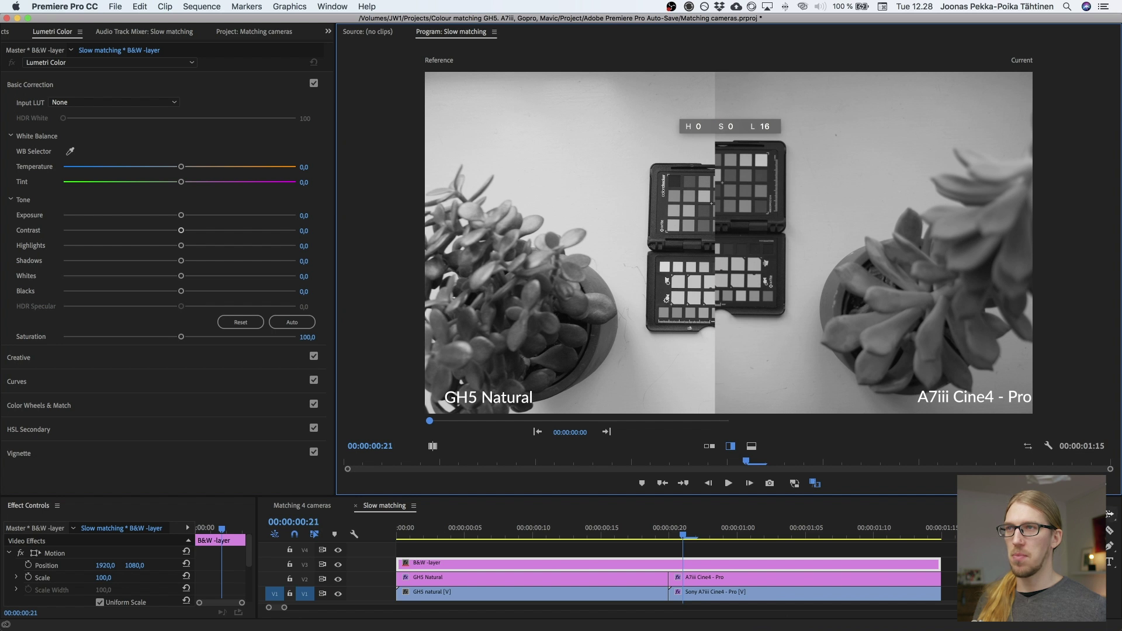
Select the Sony A7iii Cine4 - Pro clip instead of the B&W layer and set its exposure to 0,7.
left_click(308, 215)
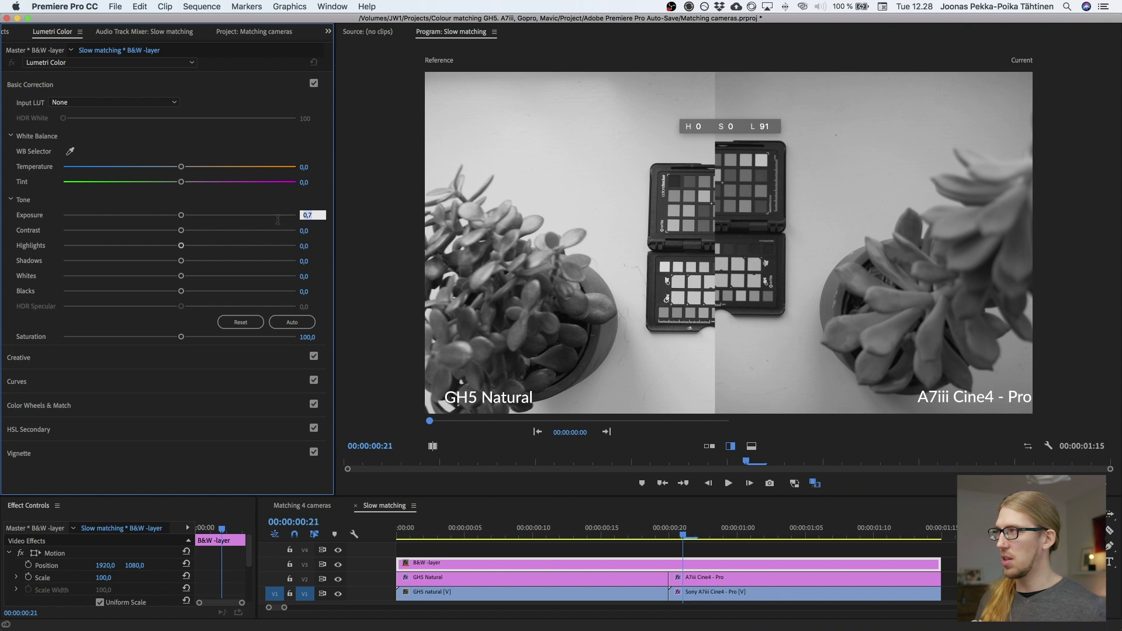
key("Escape")
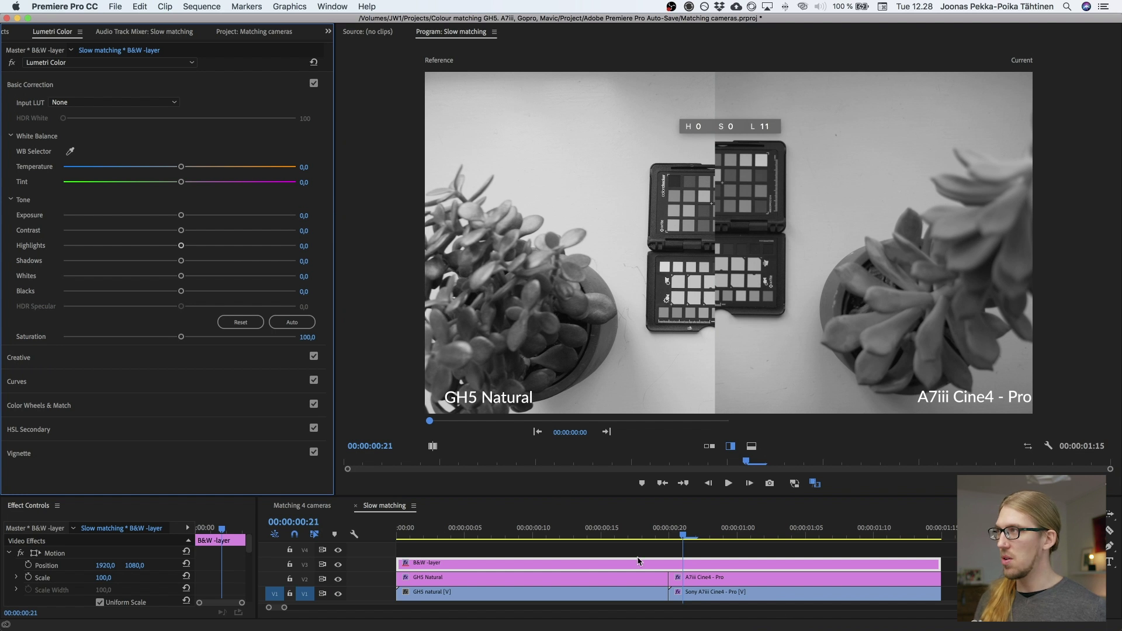
left_click(702, 590)
left_click(311, 215)
type("0,7")
key("Return")
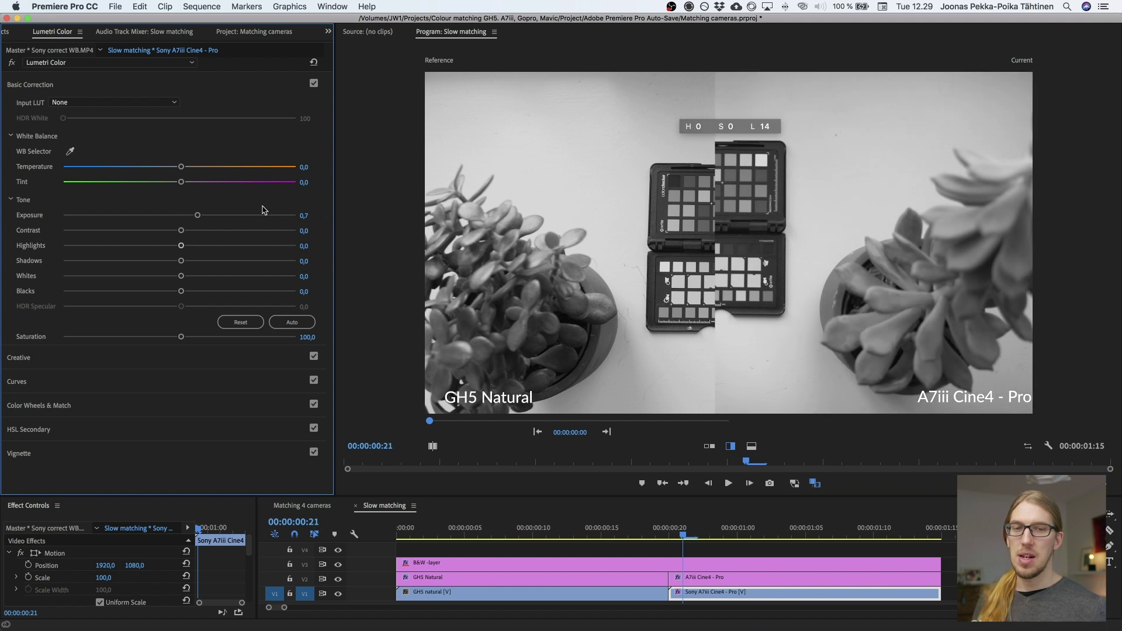
Add shadow and highlight anchor points to the Sony clip's RGB master curve and raise its midtones slightly.
left_click(121, 85)
left_click(117, 138)
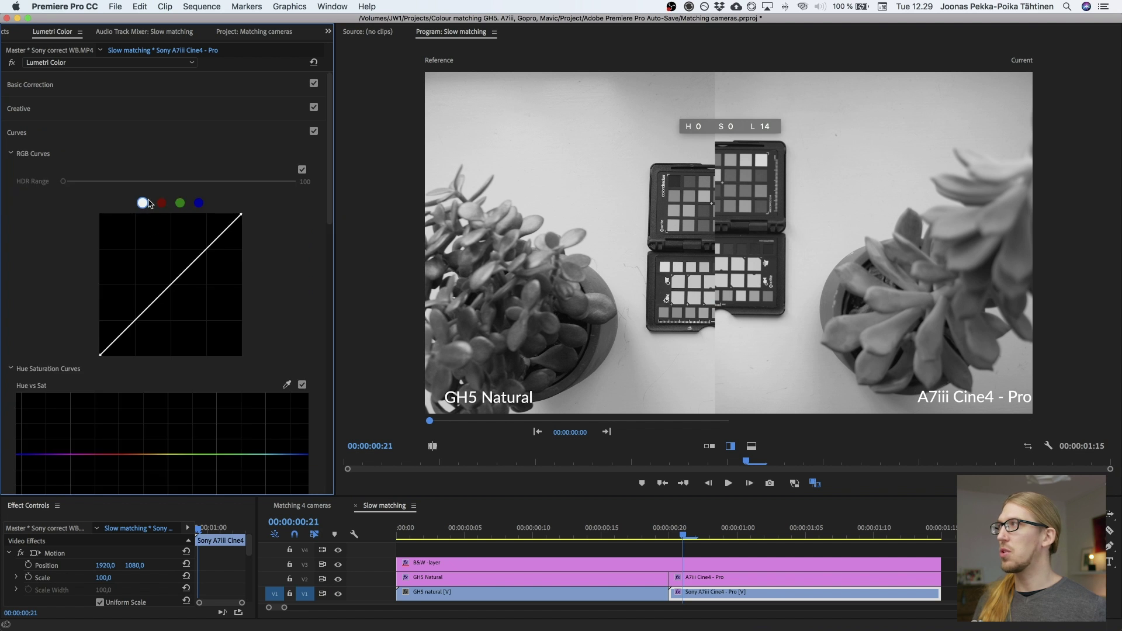
left_click(132, 324)
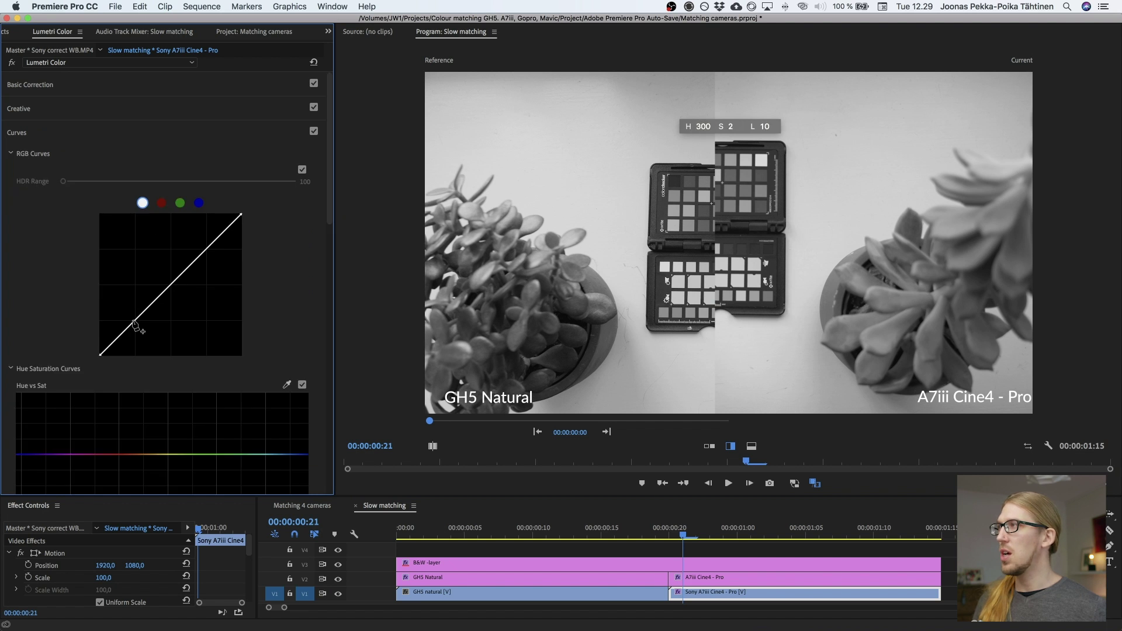
left_click(208, 246)
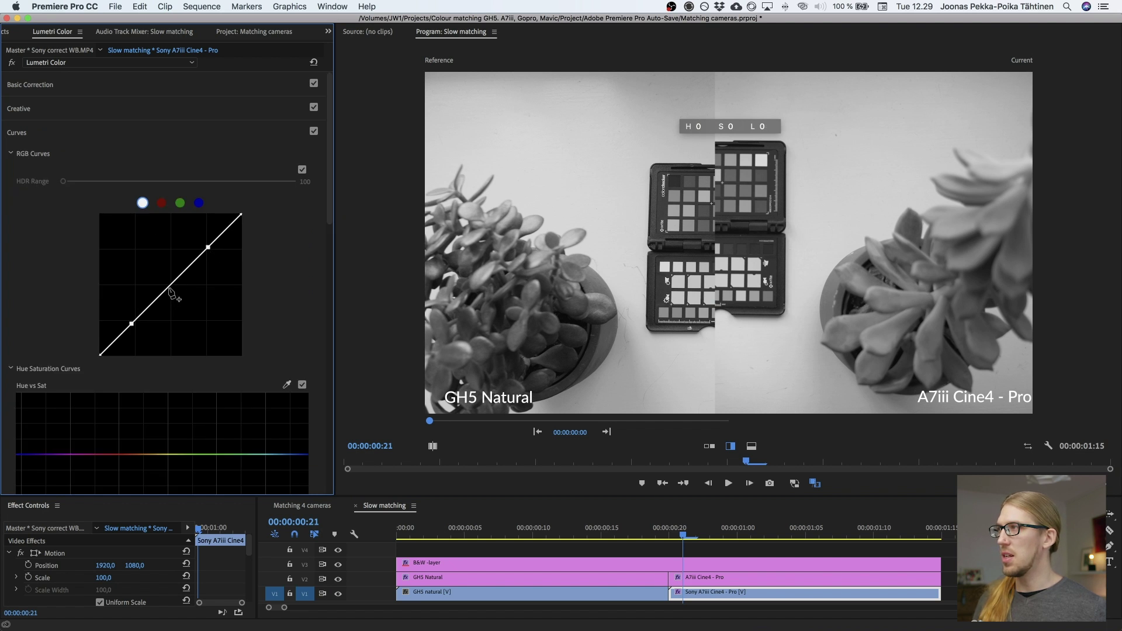
left_click_drag(169, 285, 168, 283)
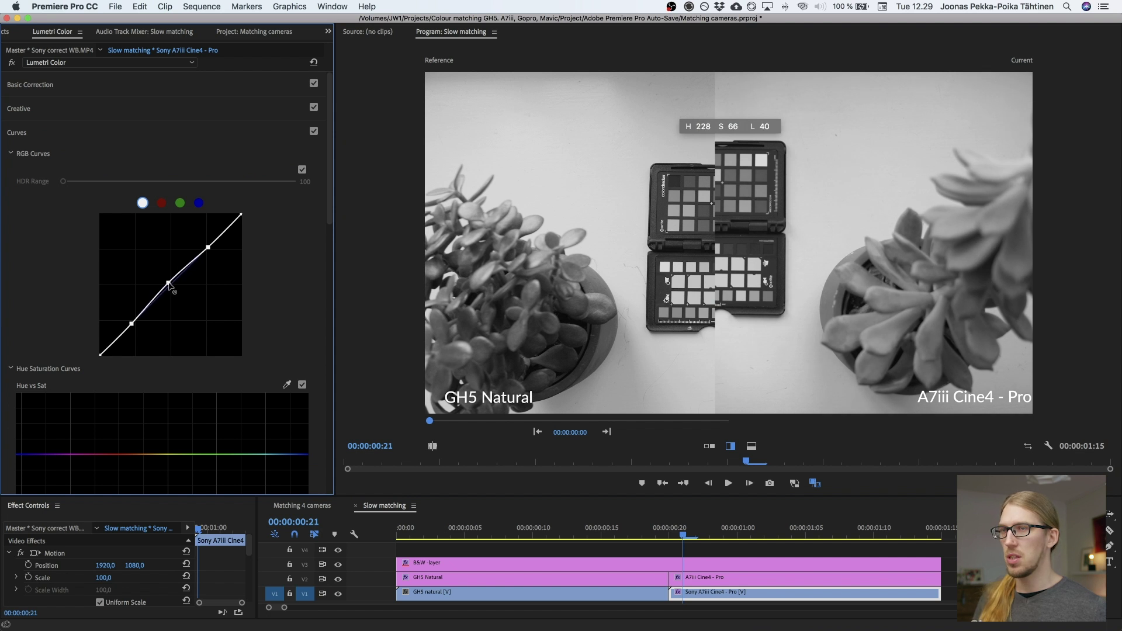
Sweep the comparison split across the whole frame to check brightness, and return it to the color chart.
left_click_drag(717, 213, 980, 234)
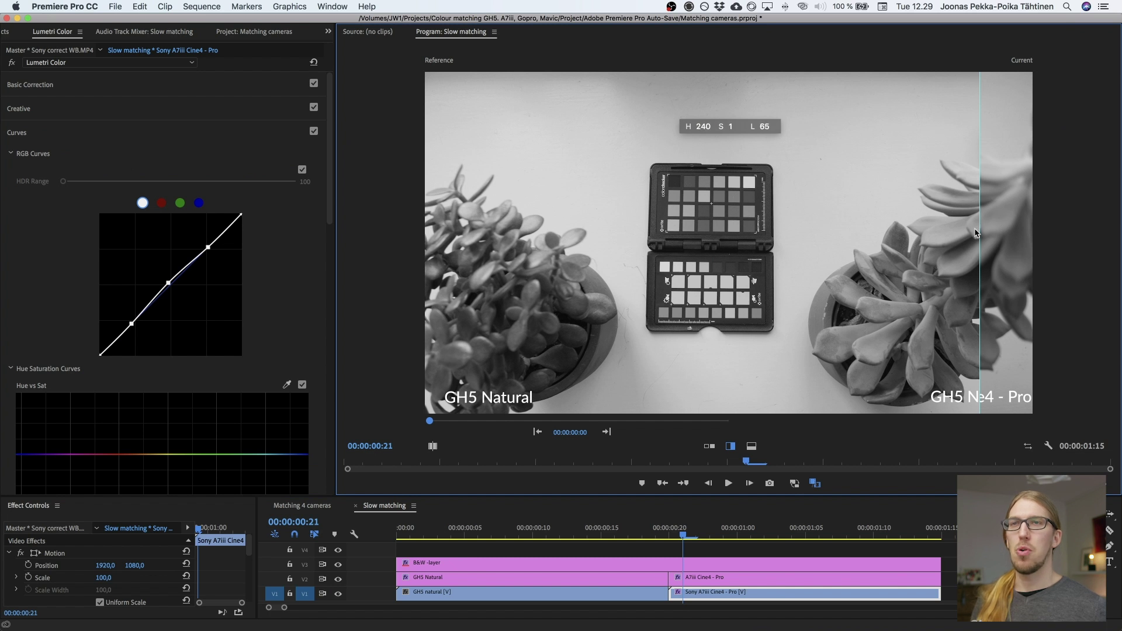
left_click_drag(978, 229, 372, 239)
left_click_drag(480, 236, 721, 244)
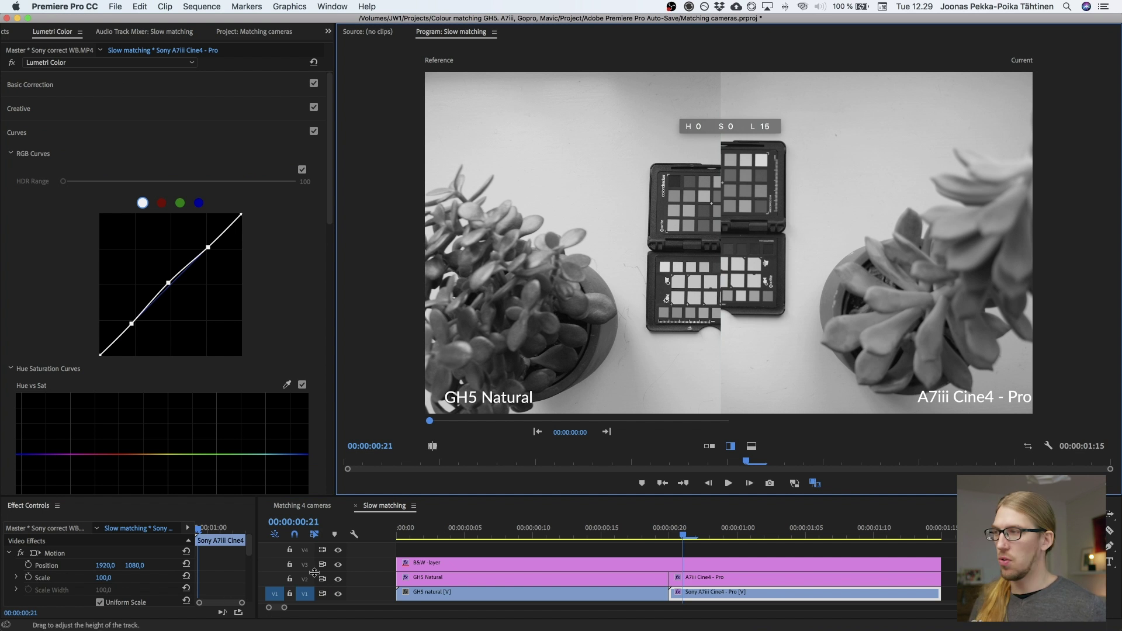
Hide the B&W layer and set the Sony A7iii Cine4 - Pro clip's temperature to 13,1.
left_click(338, 565)
left_click(522, 568)
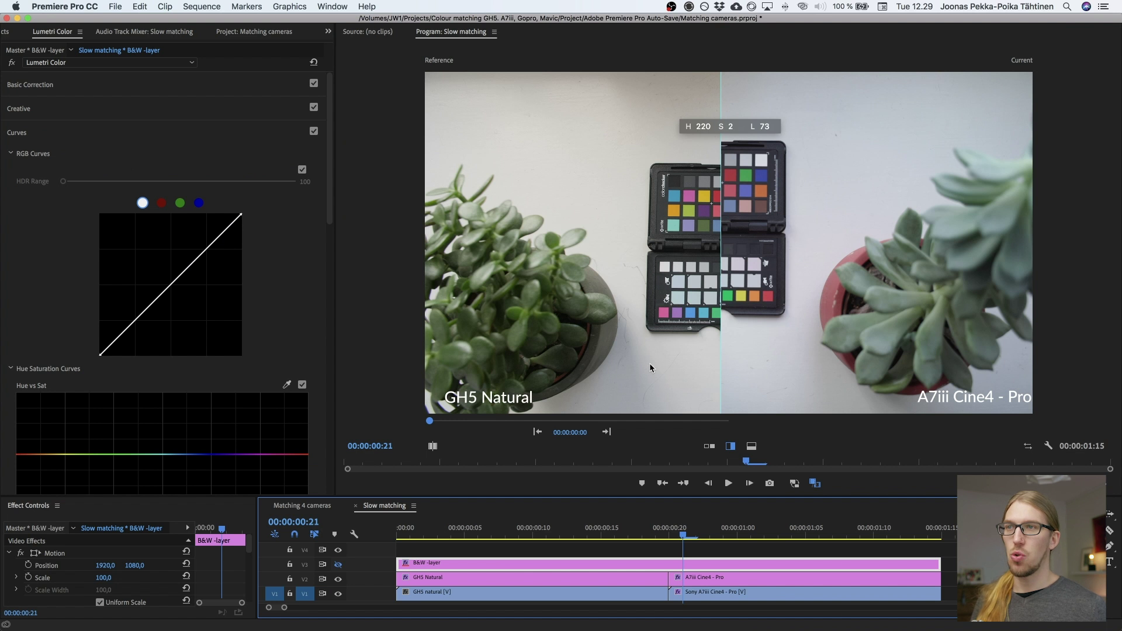
left_click(183, 84)
left_click(312, 167)
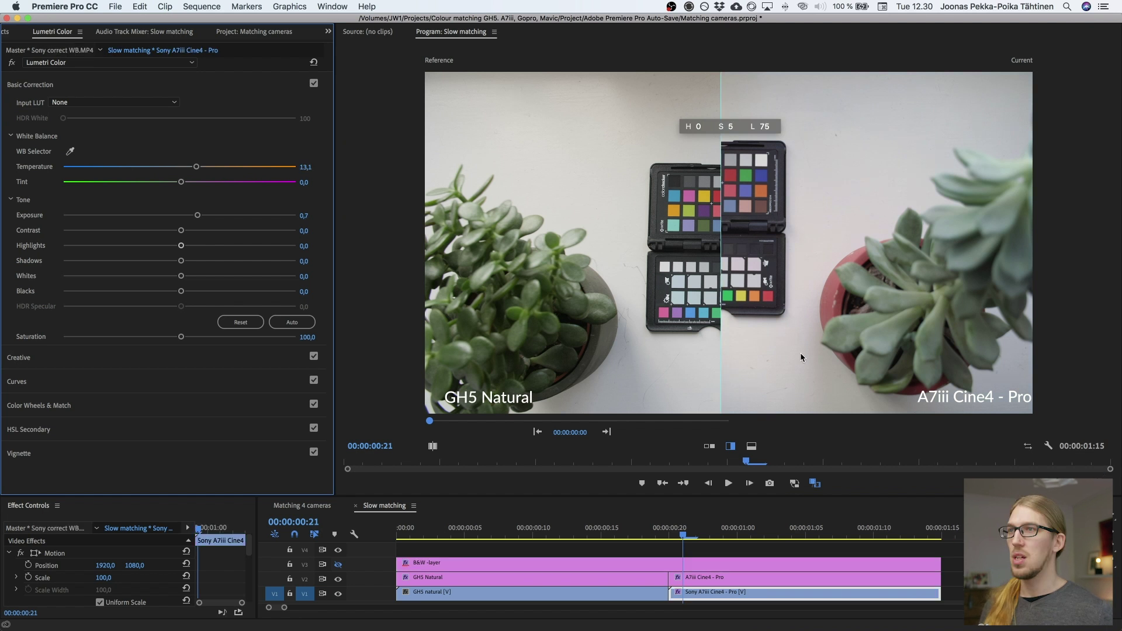
Set the Sony clip's tint to -1,2.
left_click(306, 182)
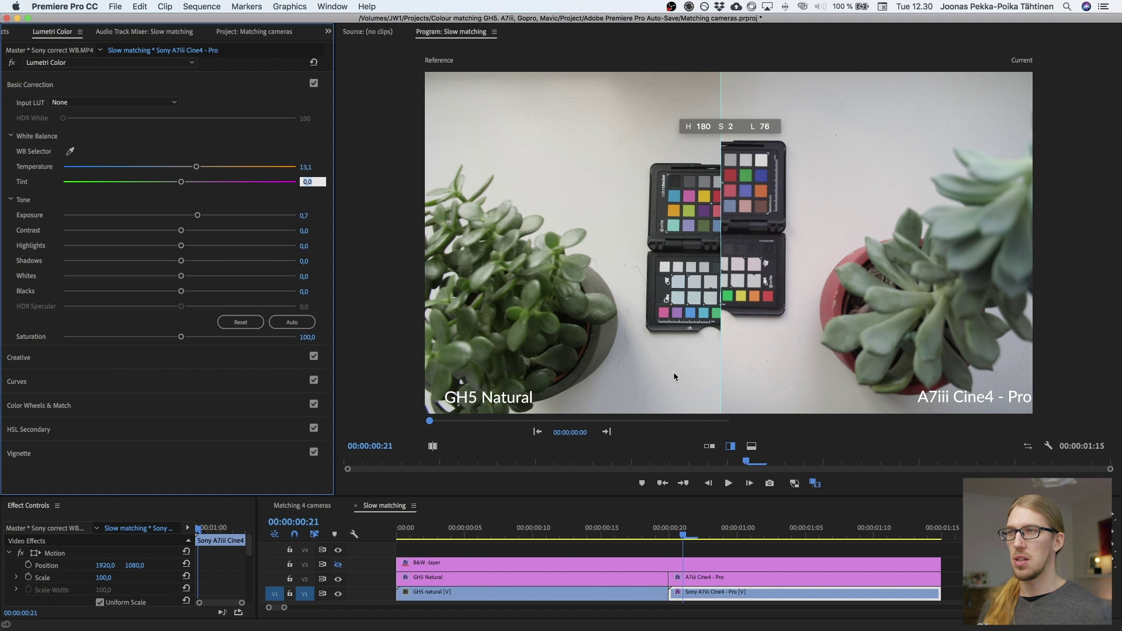
type("-")
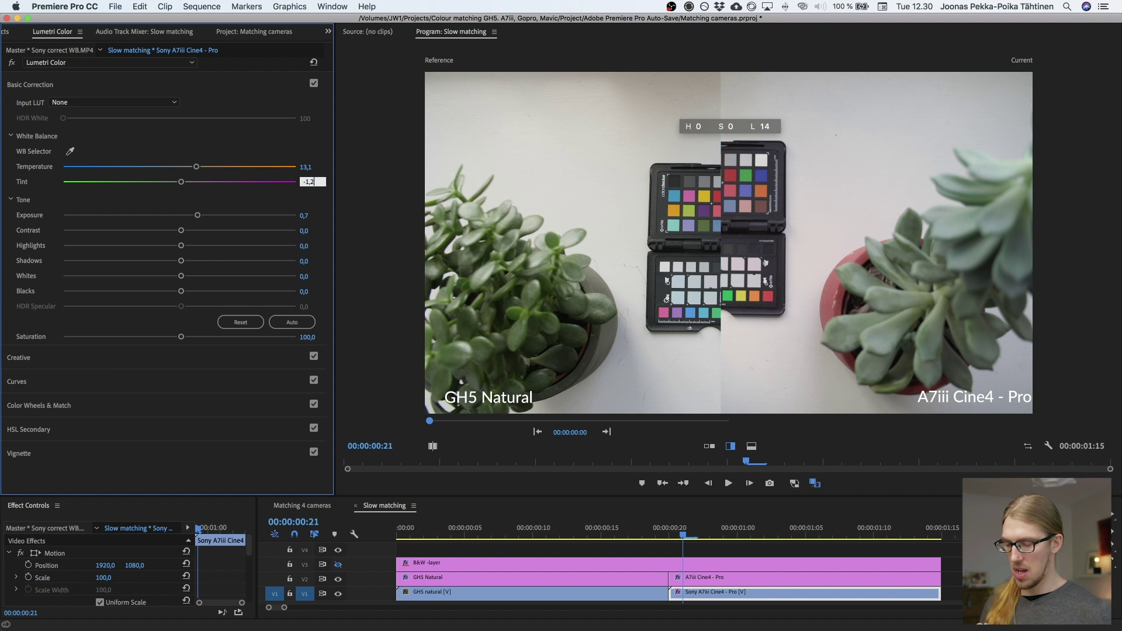
type("1,2")
key("Return")
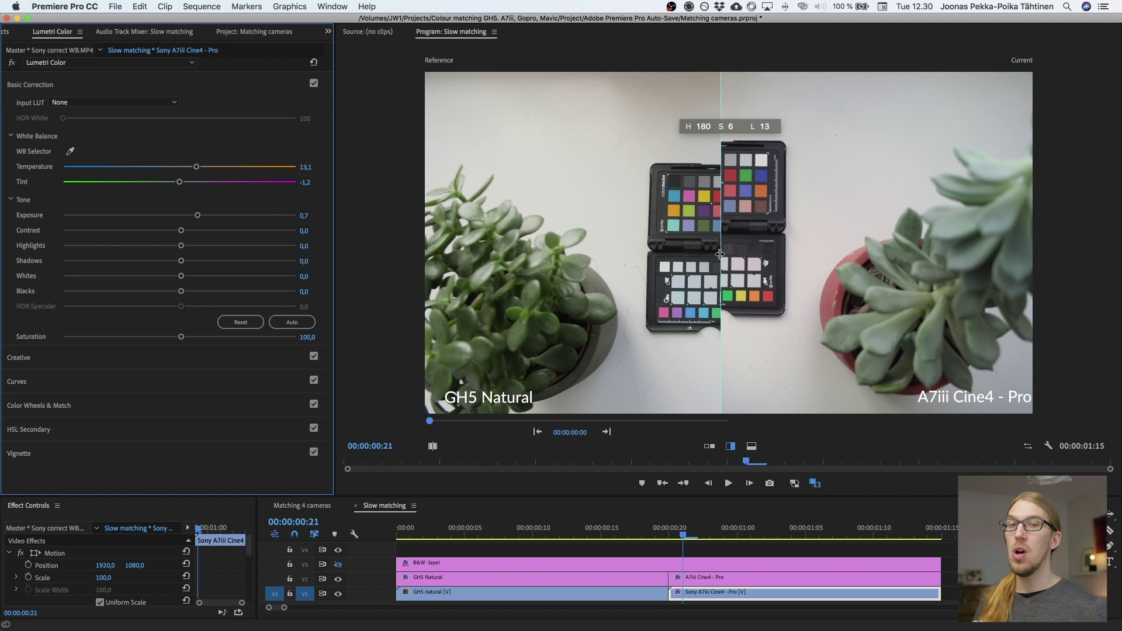
Place the comparison split over the green plant in the dark pot and move the Classic Color Meter readout just above it.
left_click_drag(720, 254, 526, 259)
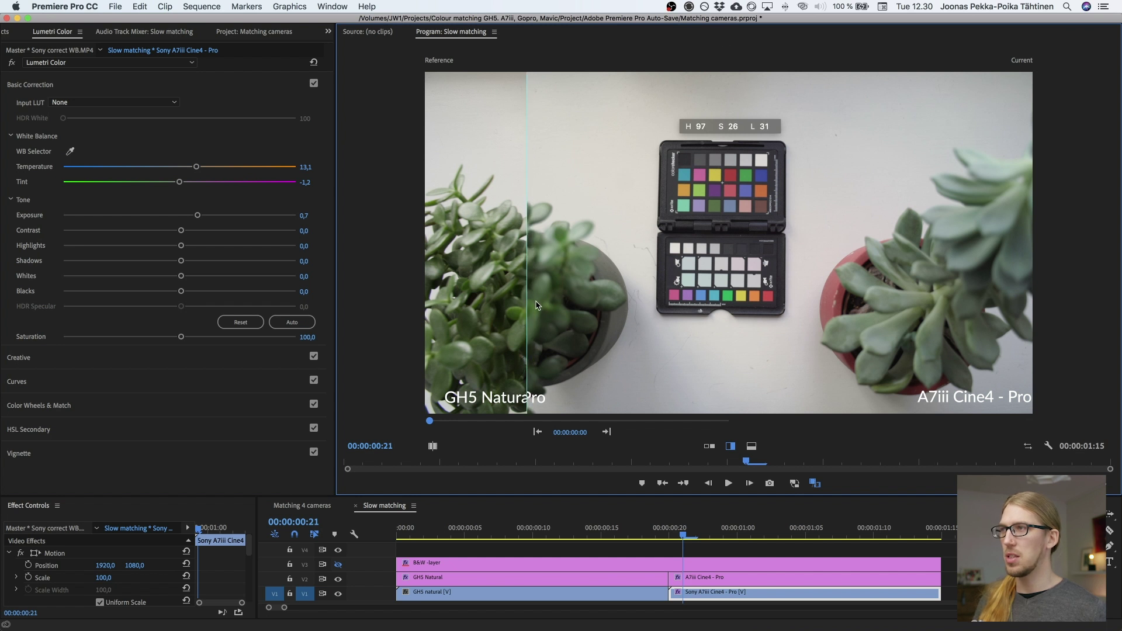
key("super+Tab")
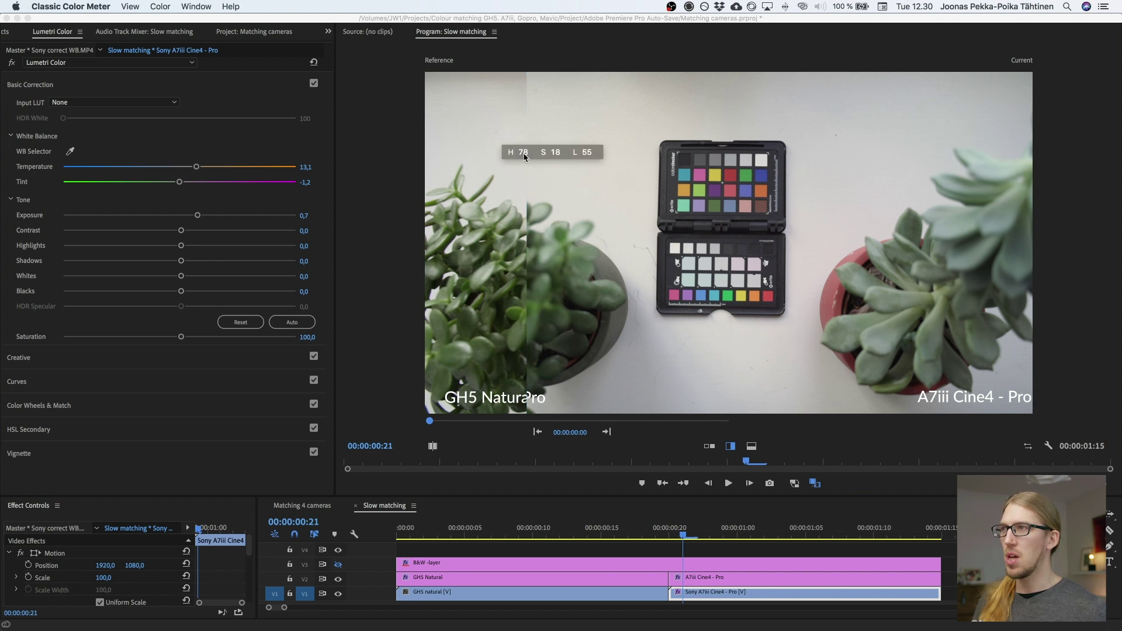
Sample the plant's green for the Hue vs Hue curve, add a control point further into green, and delete the middle sampled point.
left_click(81, 101)
left_click(92, 87)
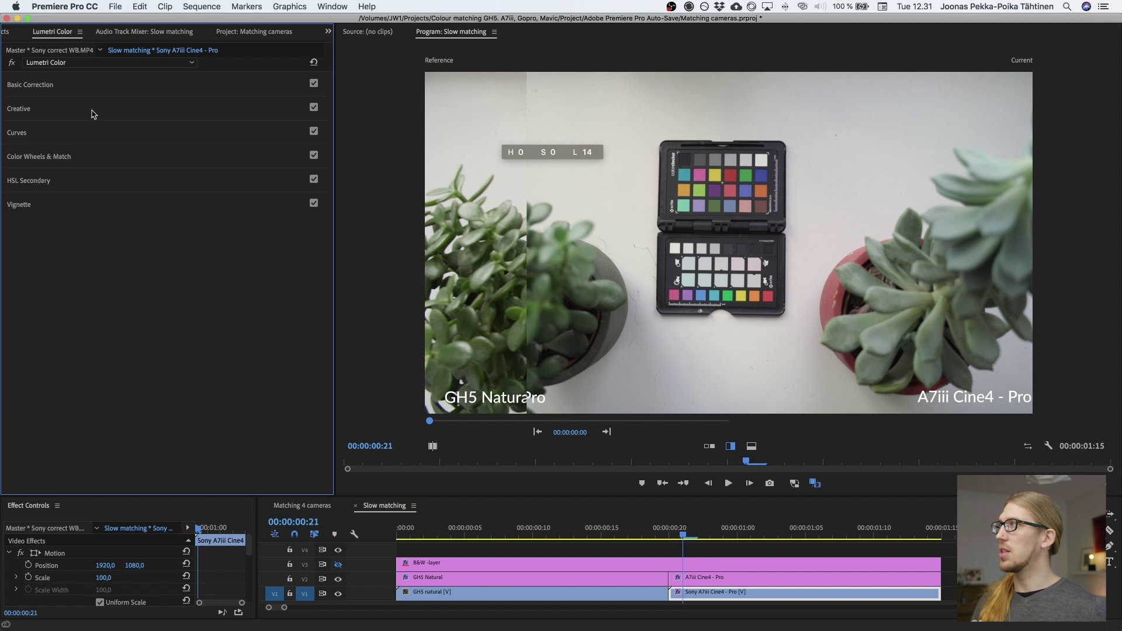
left_click(92, 139)
scroll(305, 300, "down", 5)
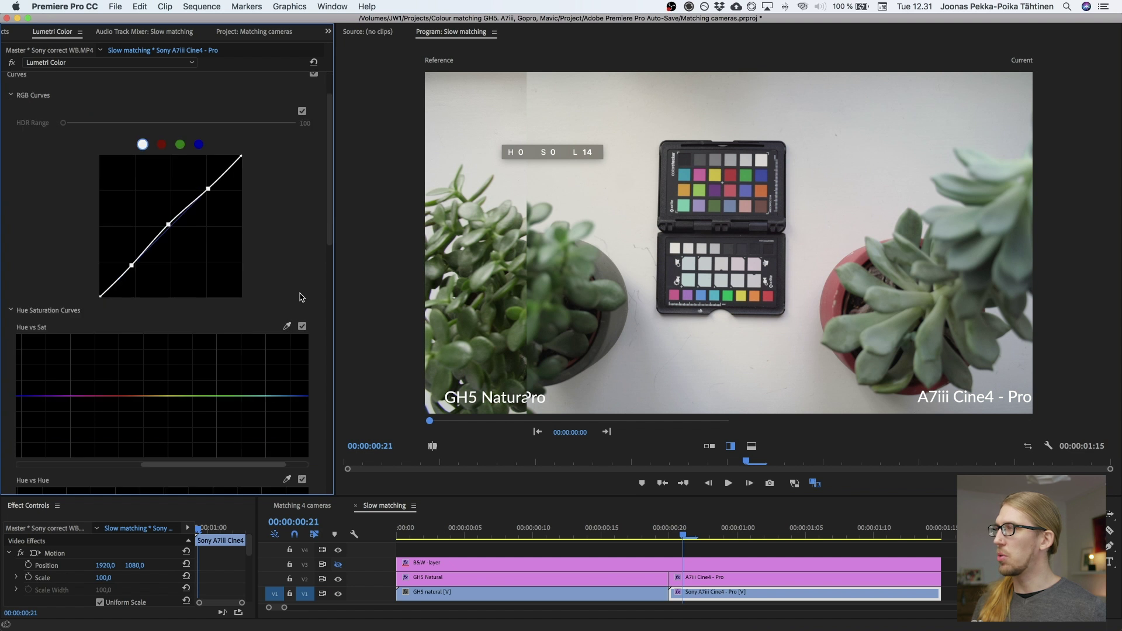
scroll(307, 302, "down", 4)
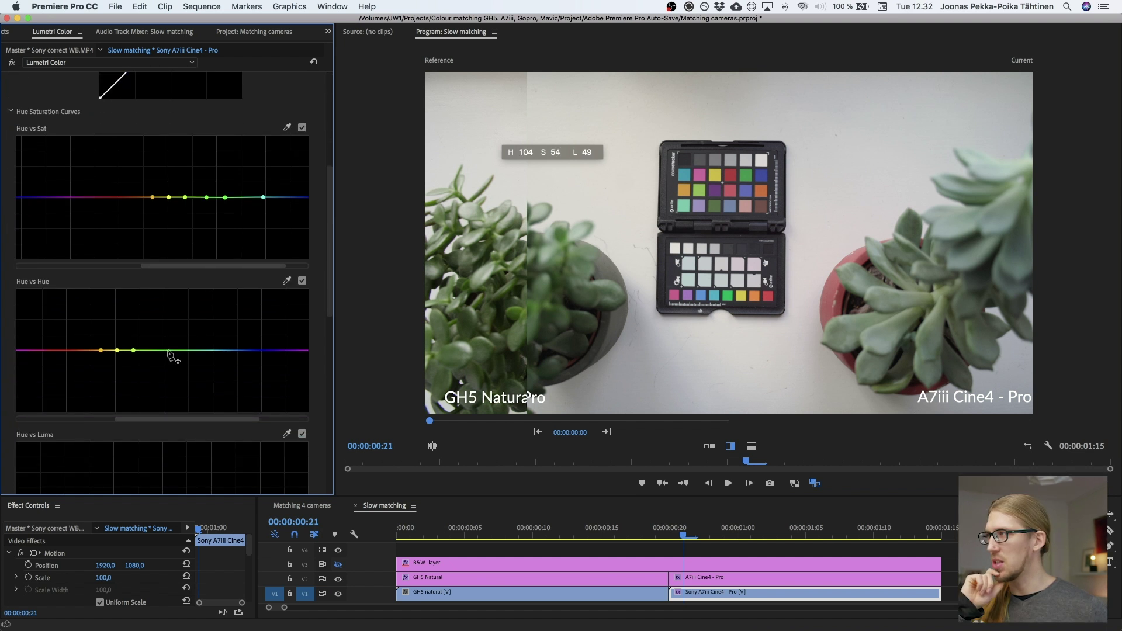
left_click(168, 351)
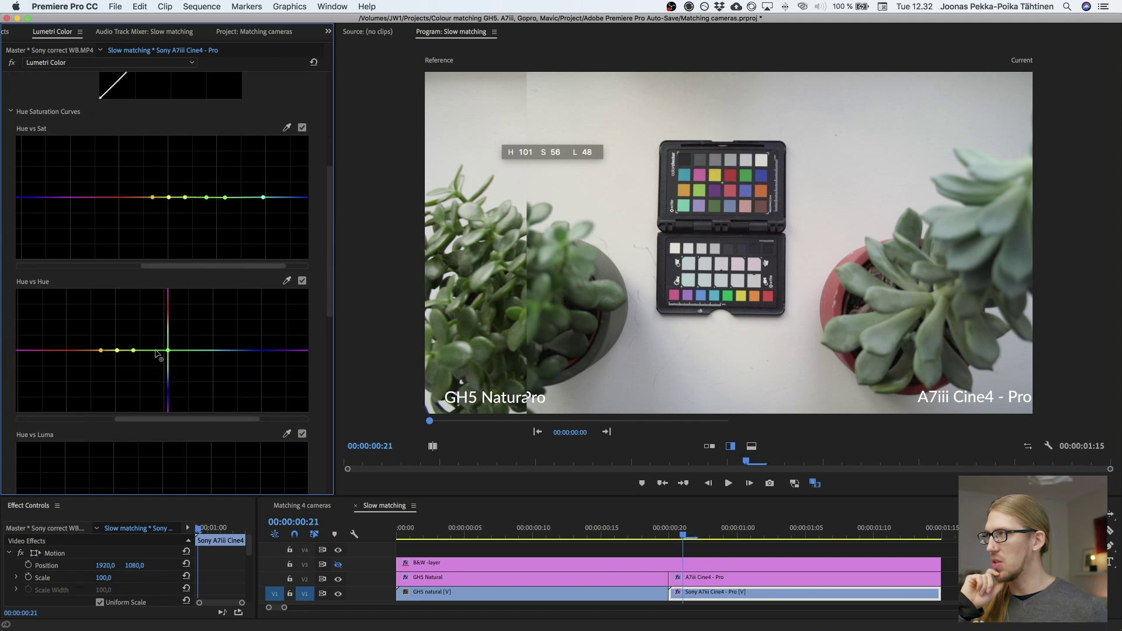
left_click(118, 350, "super")
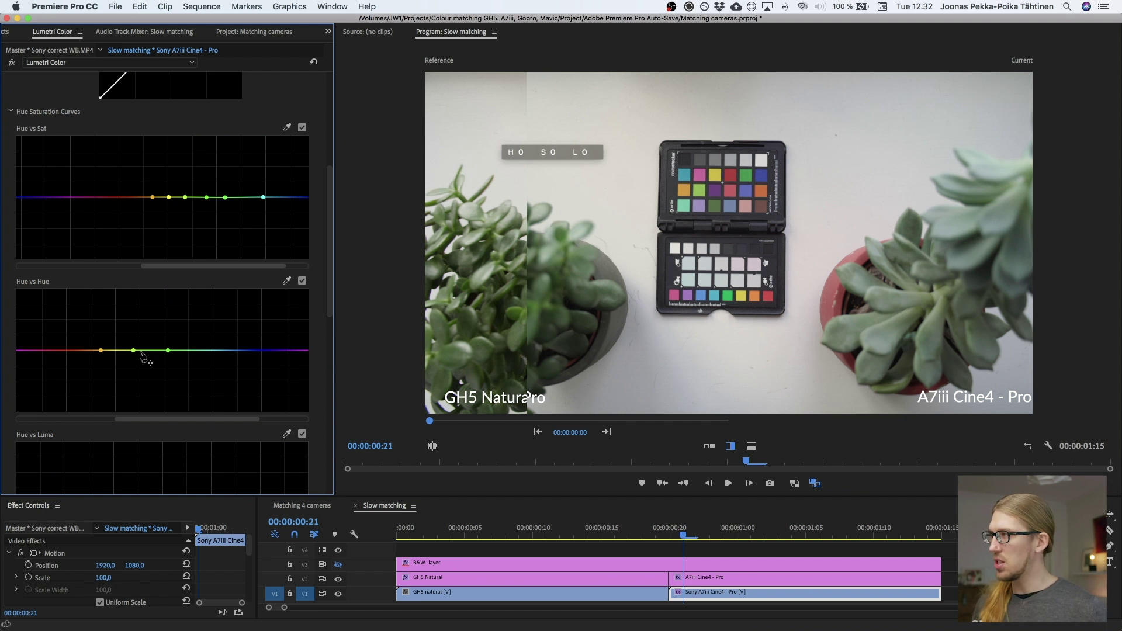
Raise the yellow-green point of the Hue vs Hue curve slightly and compare the image with the curve off and on.
left_click(133, 351)
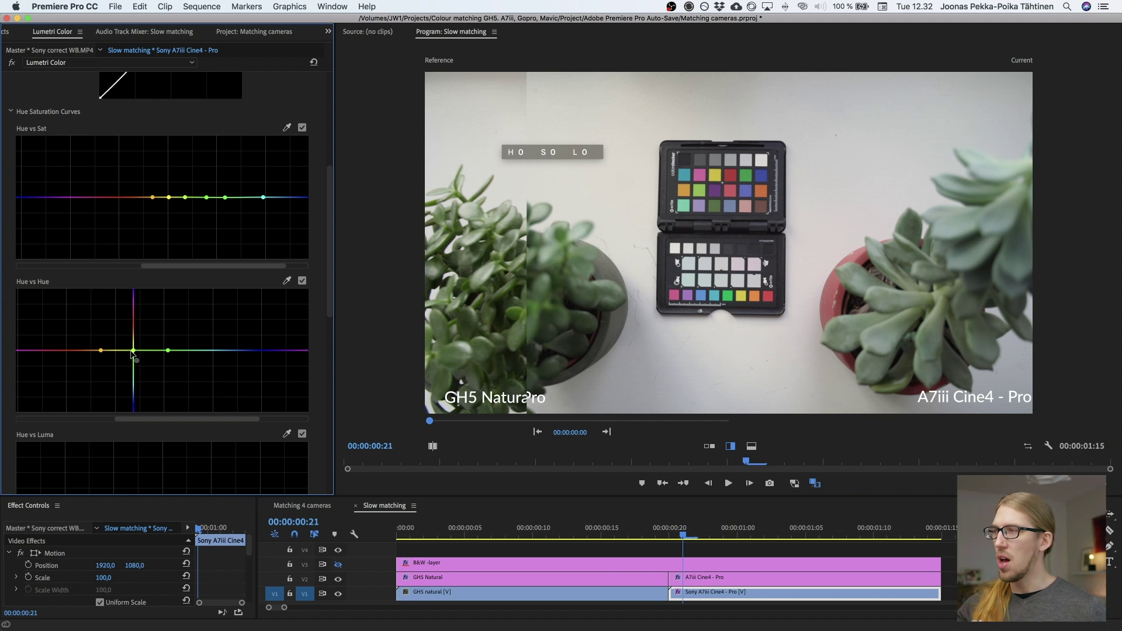
left_click_drag(132, 351, 131, 339)
left_click(304, 281)
left_click(304, 281)
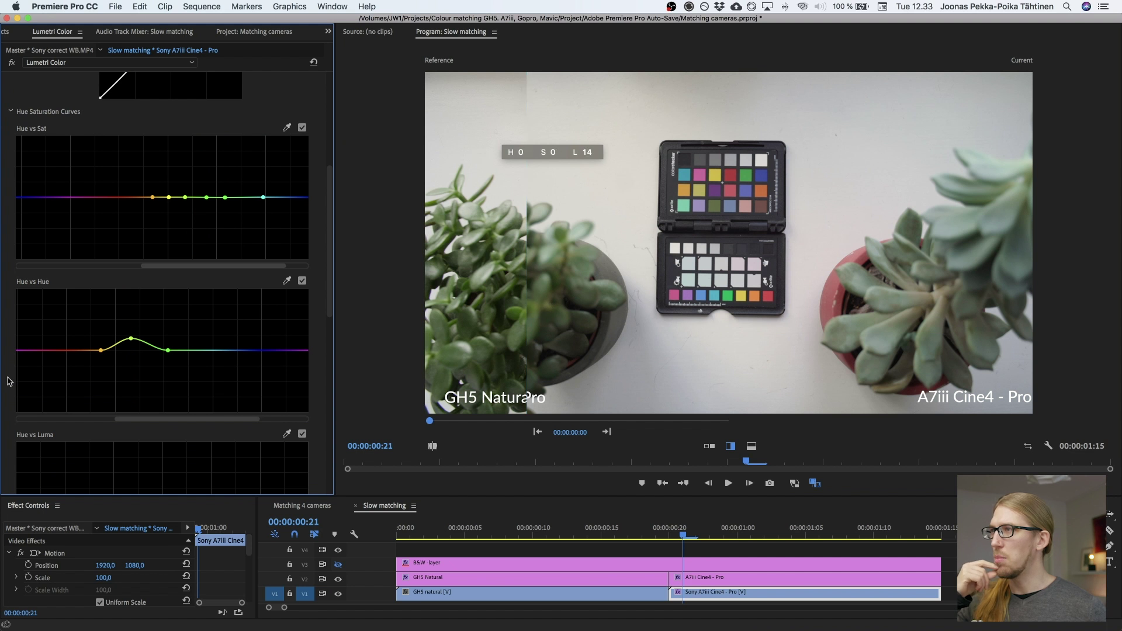
Add a yellow point to the Hue vs Hue curve at the baseline and clear all control points from the Hue vs Sat curve.
left_click(119, 344)
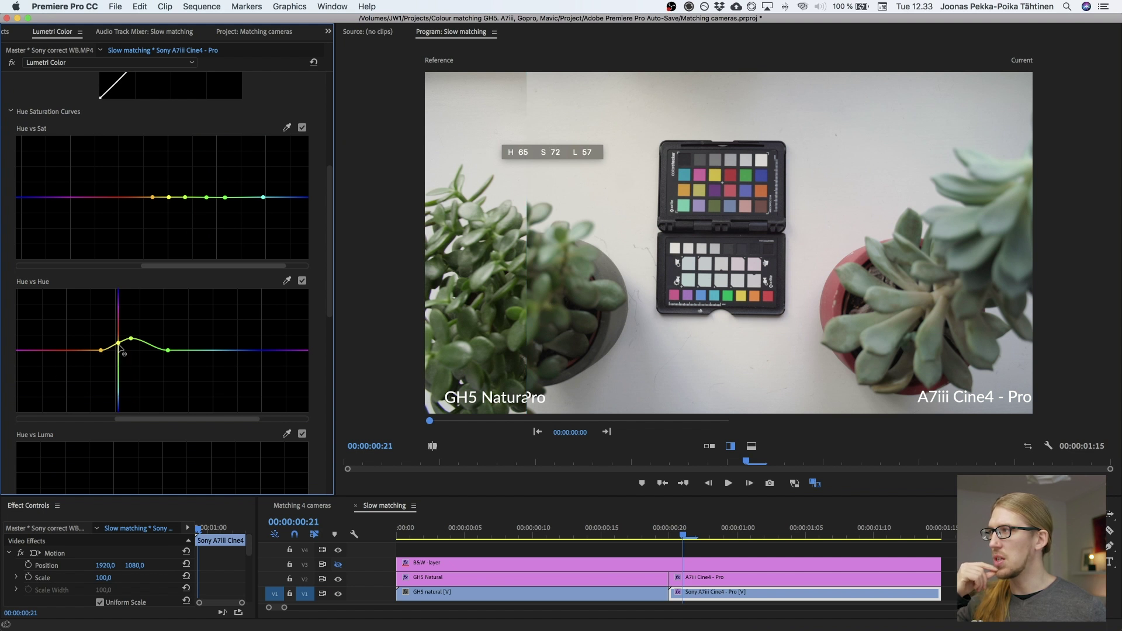
left_click_drag(119, 345, 120, 351)
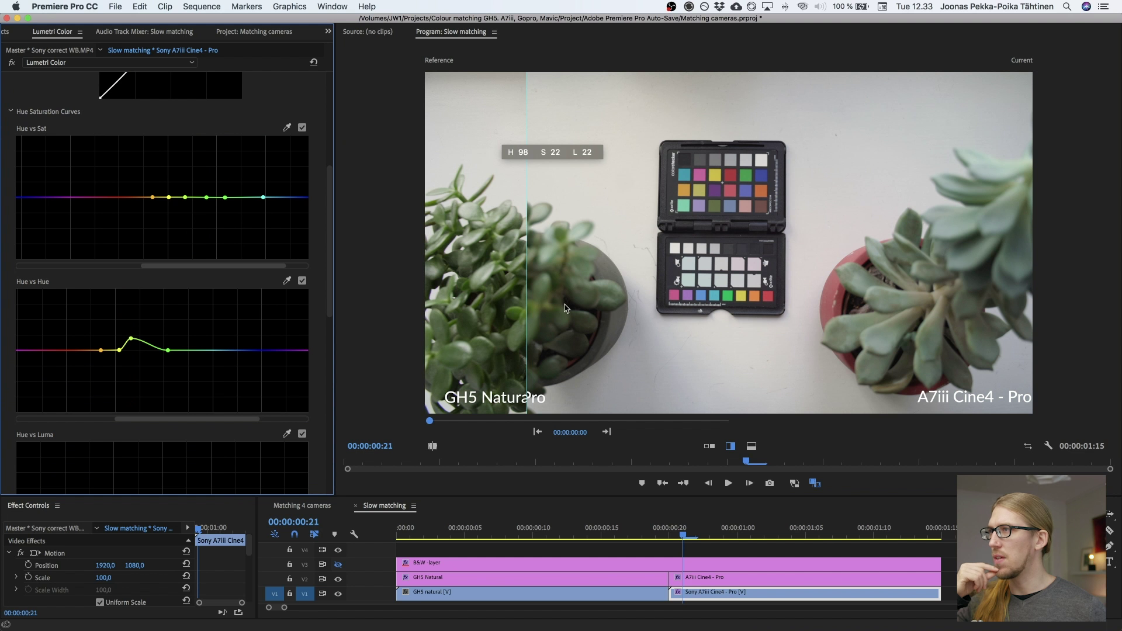
key("ctrl+z")
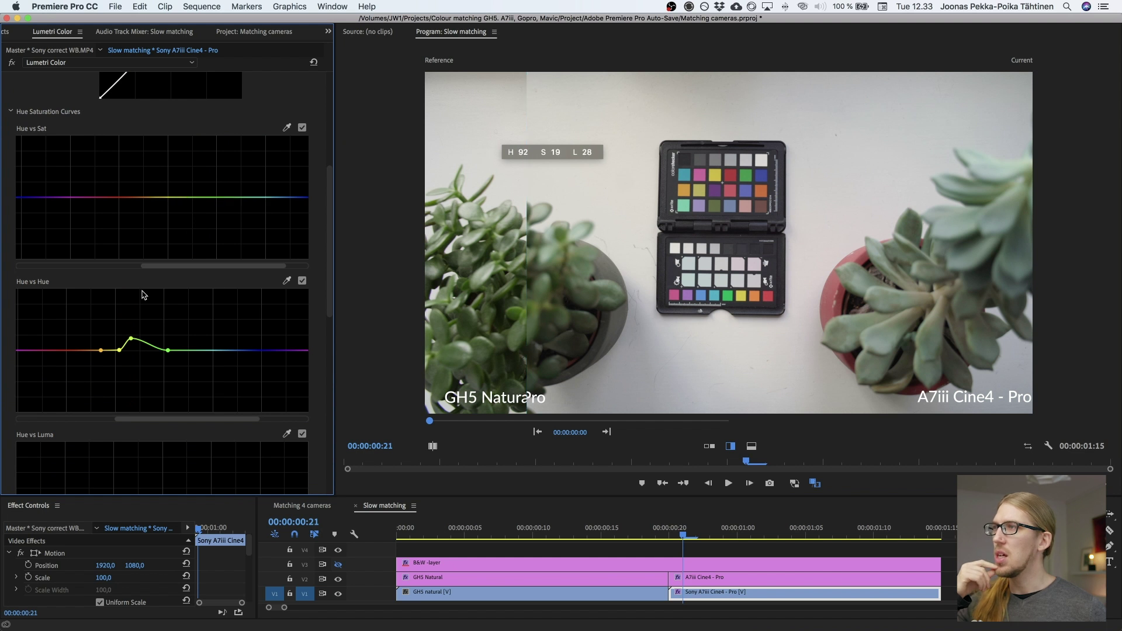
Compare the green plant with and without the Hue vs Hue adjustment, leaving the curve enabled.
left_click(304, 281)
left_click(304, 282)
left_click(304, 281)
left_click(303, 282)
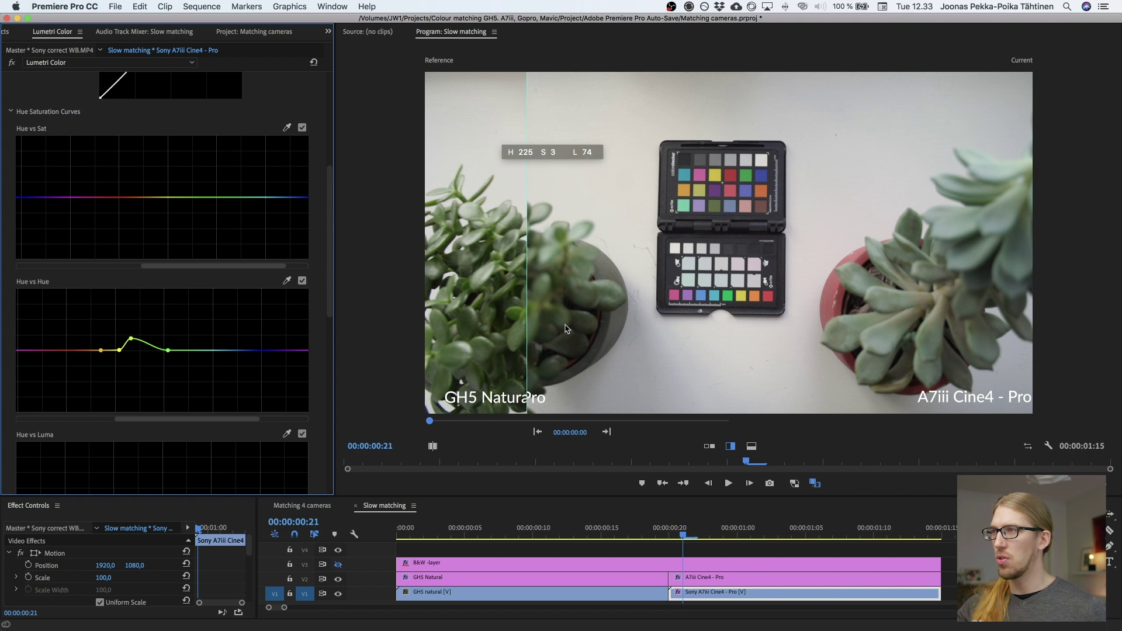
Move the comparison split to the edge of the red pot and place the Classic Color Meter readout beside it.
left_click_drag(527, 303, 554, 301)
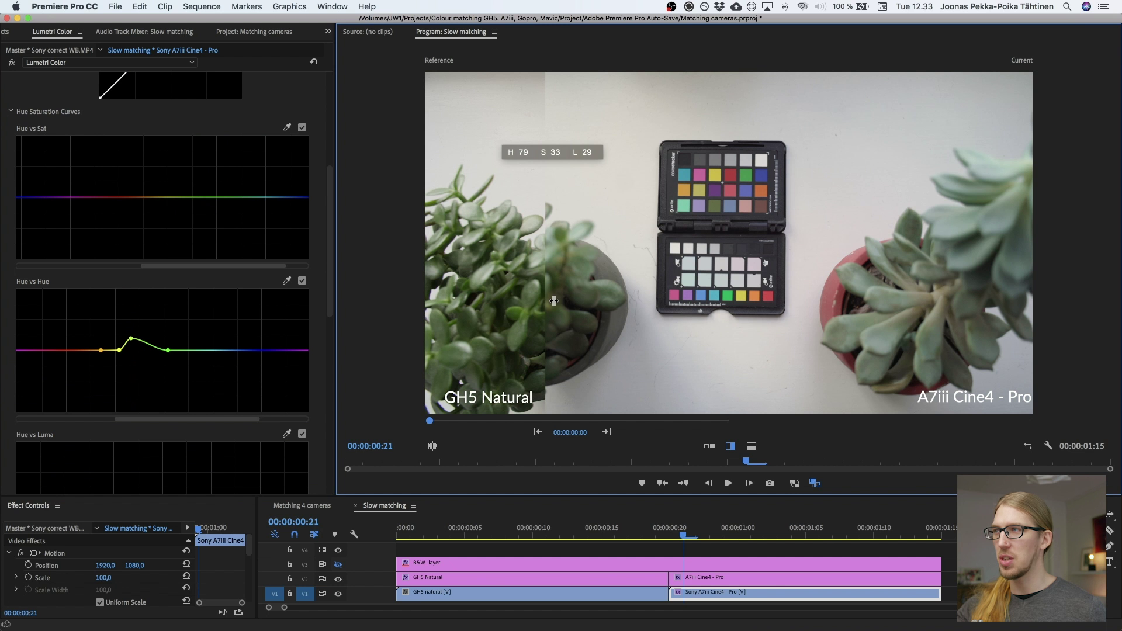
left_click_drag(554, 301, 828, 303)
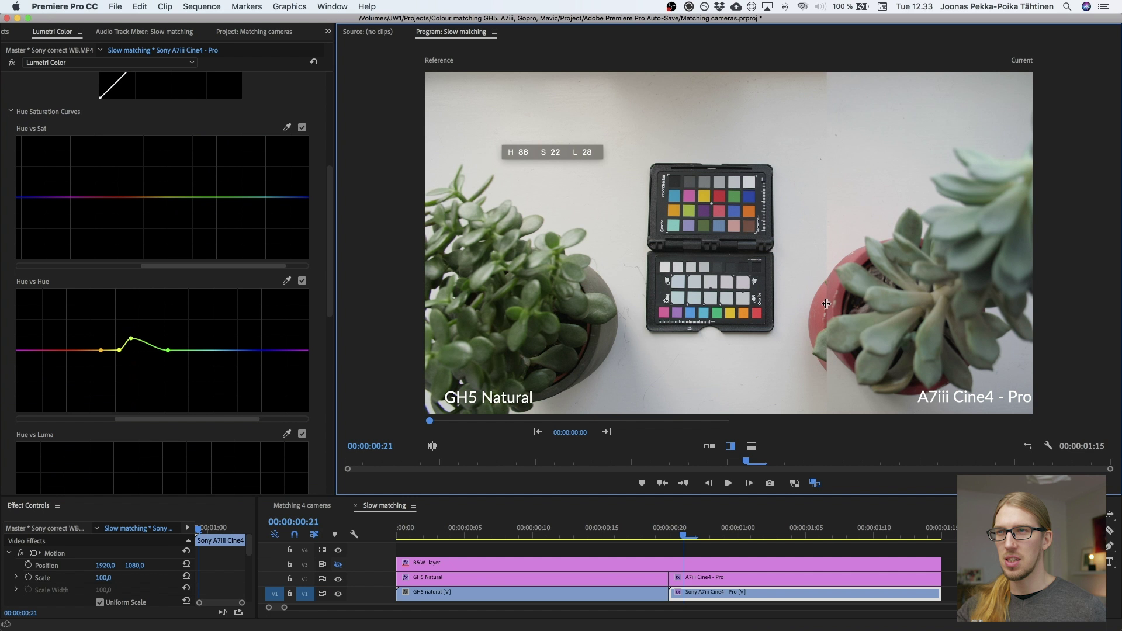
left_click_drag(825, 304, 825, 306)
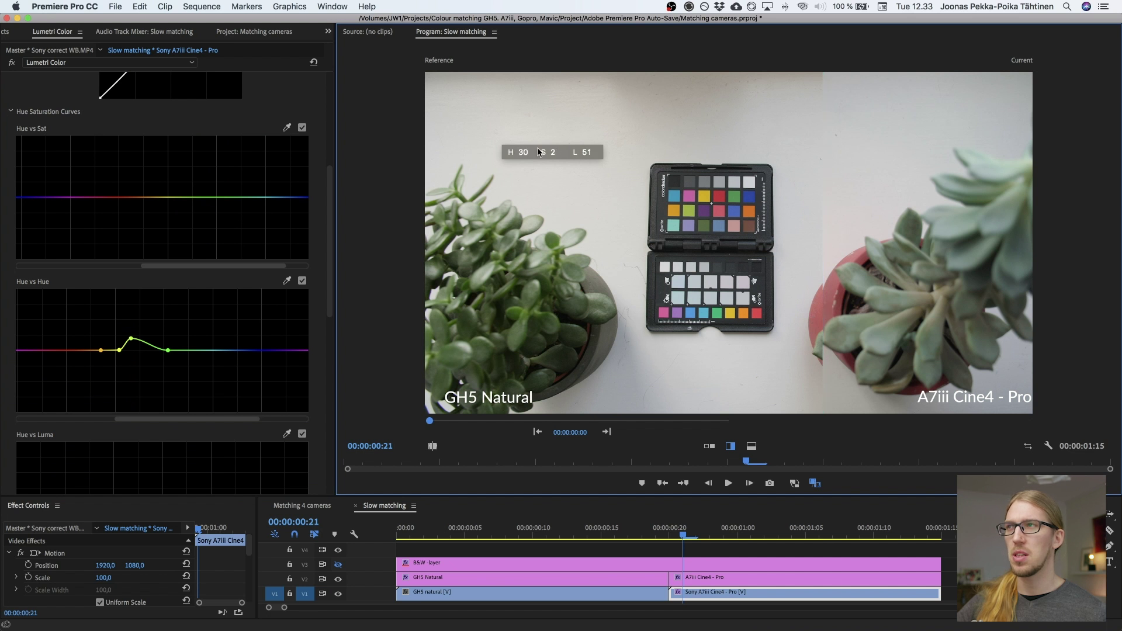
left_click_drag(539, 152, 825, 249)
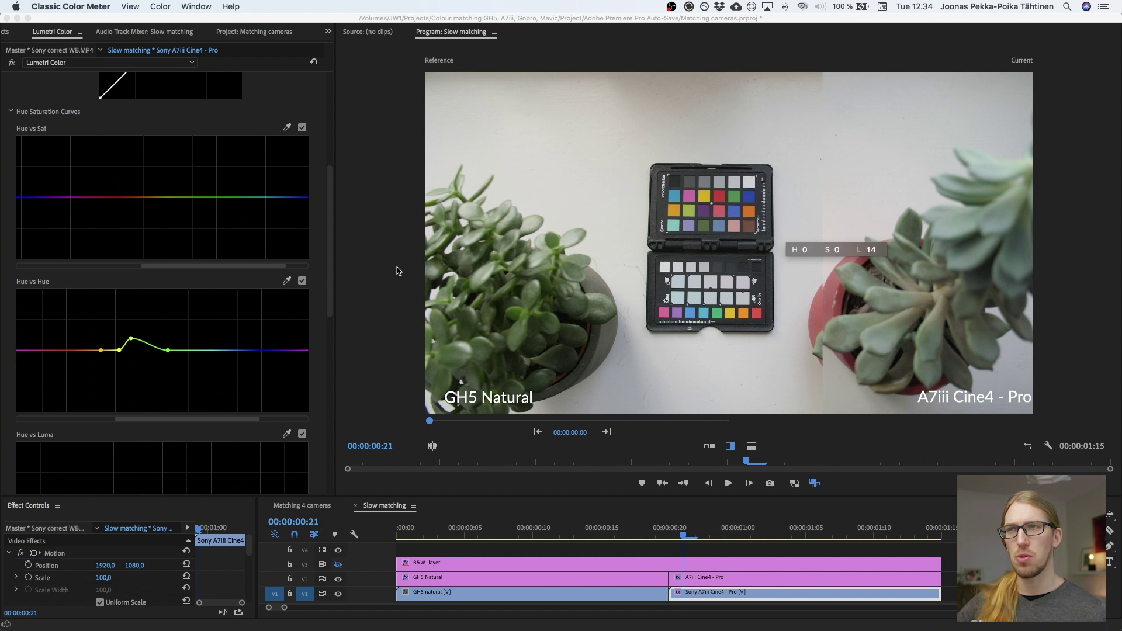
Sample the pot's red for the Hue vs Sat curve and replace the outer red point with one further toward magenta.
left_click(287, 128)
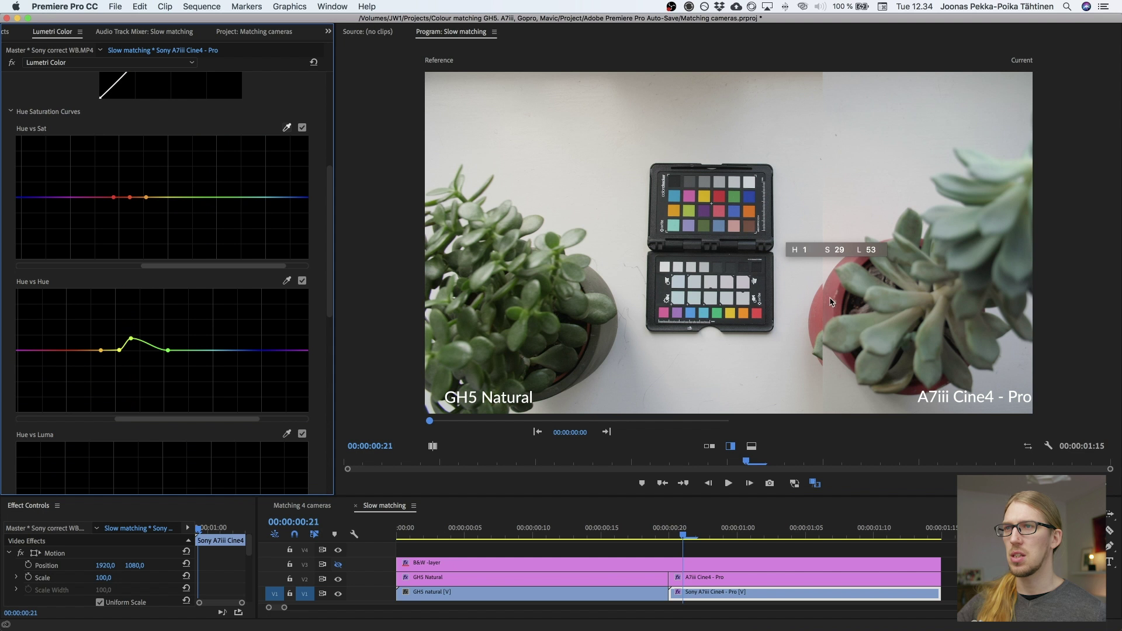
left_click_drag(129, 251, 114, 201)
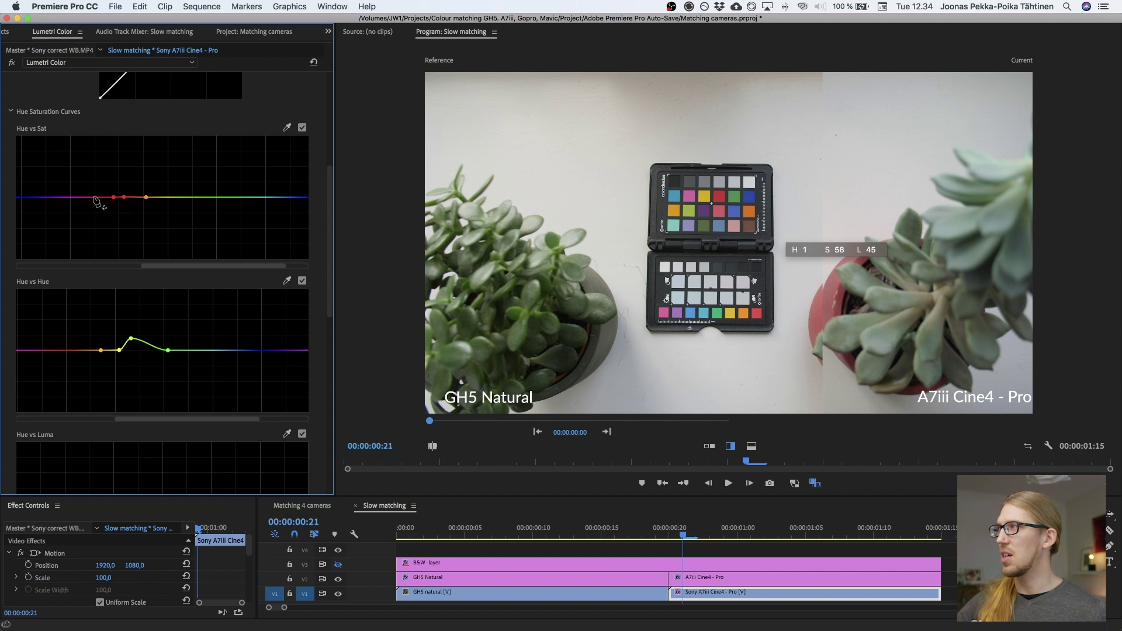
left_click(94, 198)
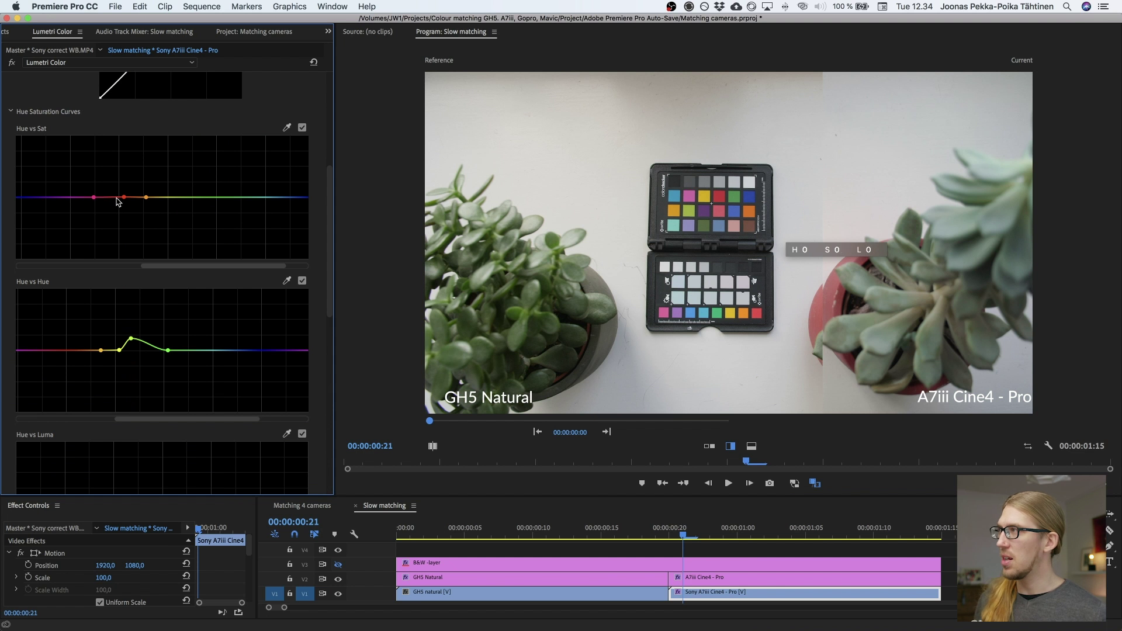
Raise the red point of the Hue vs Sat curve slightly and shift it toward magenta to increase the pot's saturation.
left_click(124, 198)
left_click_drag(124, 200, 122, 190)
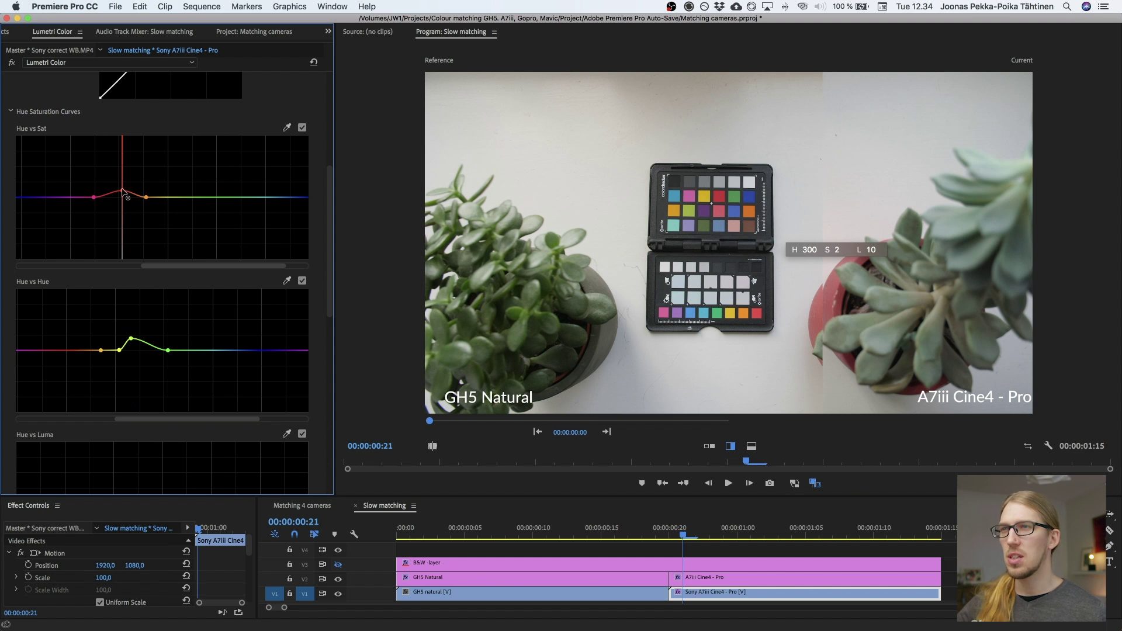
left_click_drag(122, 184, 114, 188)
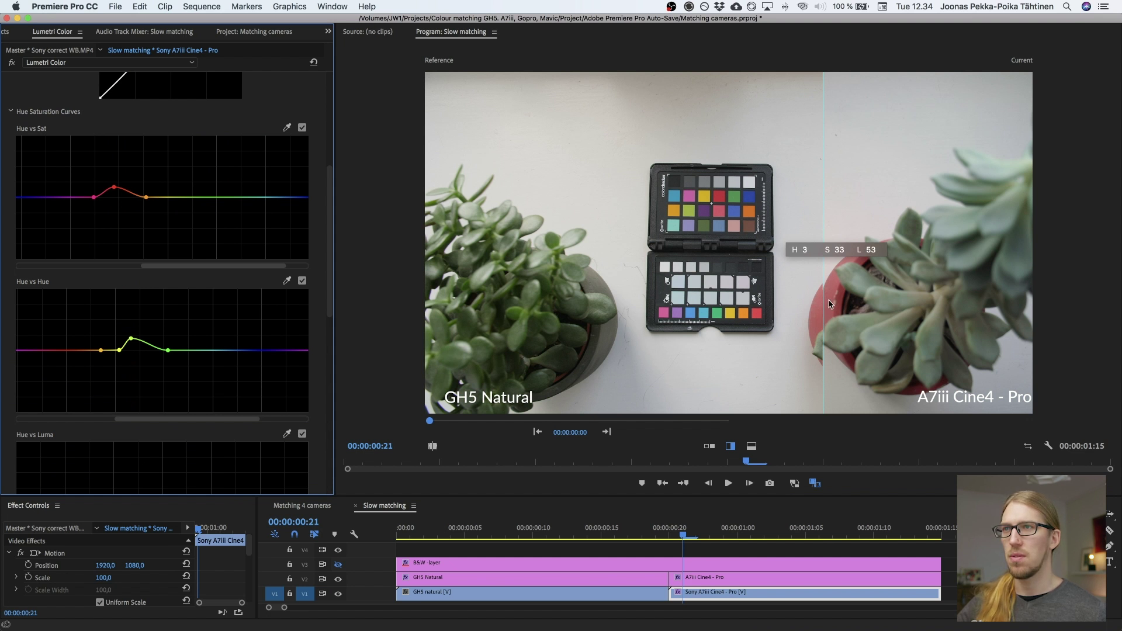
Compare the red pot with the Hue vs Sat adjustment off and on, and move the comparison split back over the color chart.
left_click(302, 128)
left_click(302, 128)
left_click(302, 128)
left_click(302, 128)
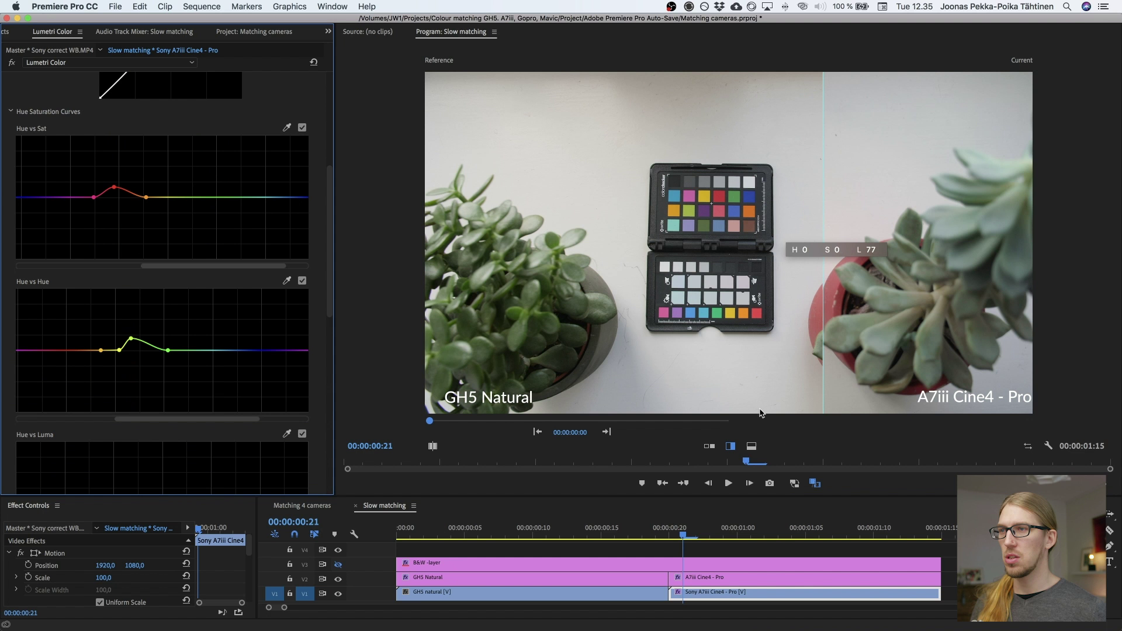
left_click_drag(823, 317, 698, 278)
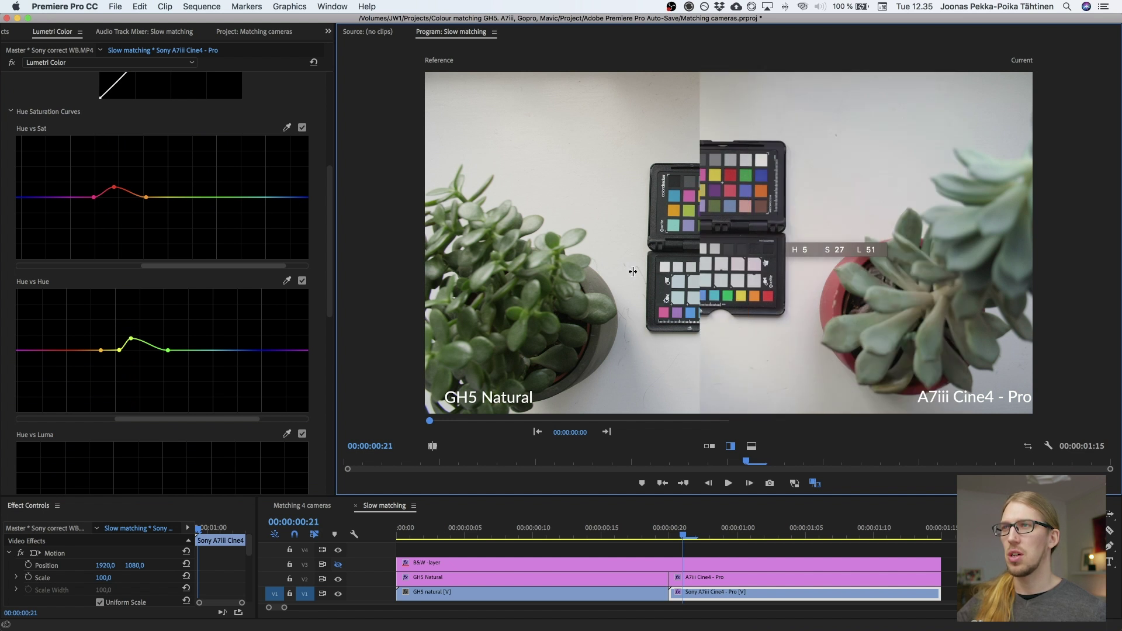
Sweep the comparison split across the color chart to check the match, ending back over the chart.
left_click_drag(737, 267, 797, 267)
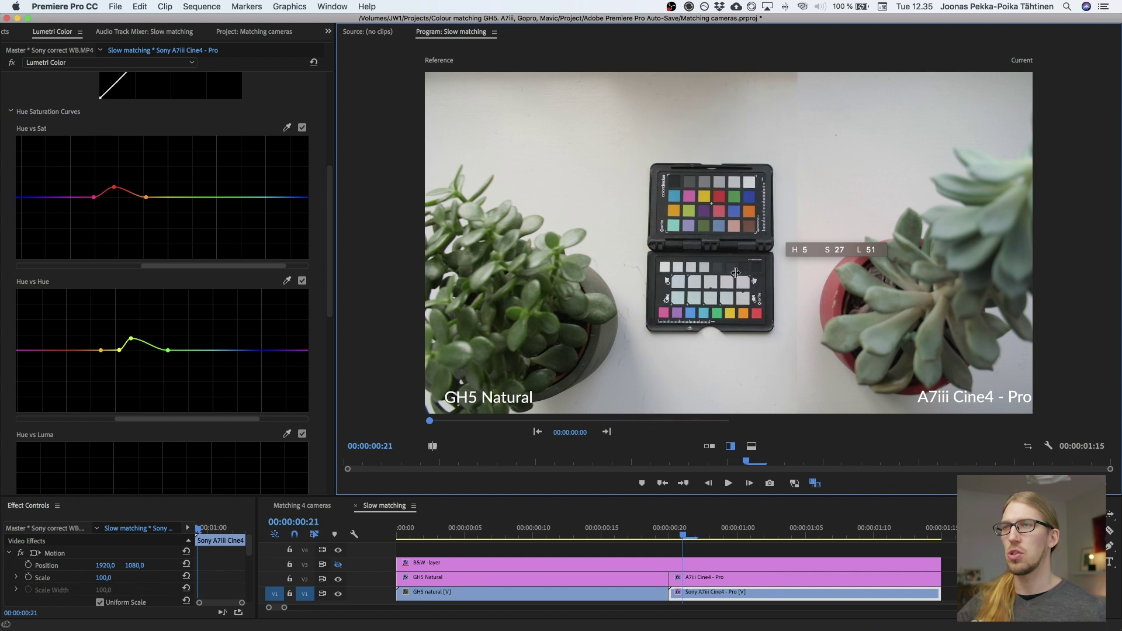
left_click_drag(736, 273, 705, 272)
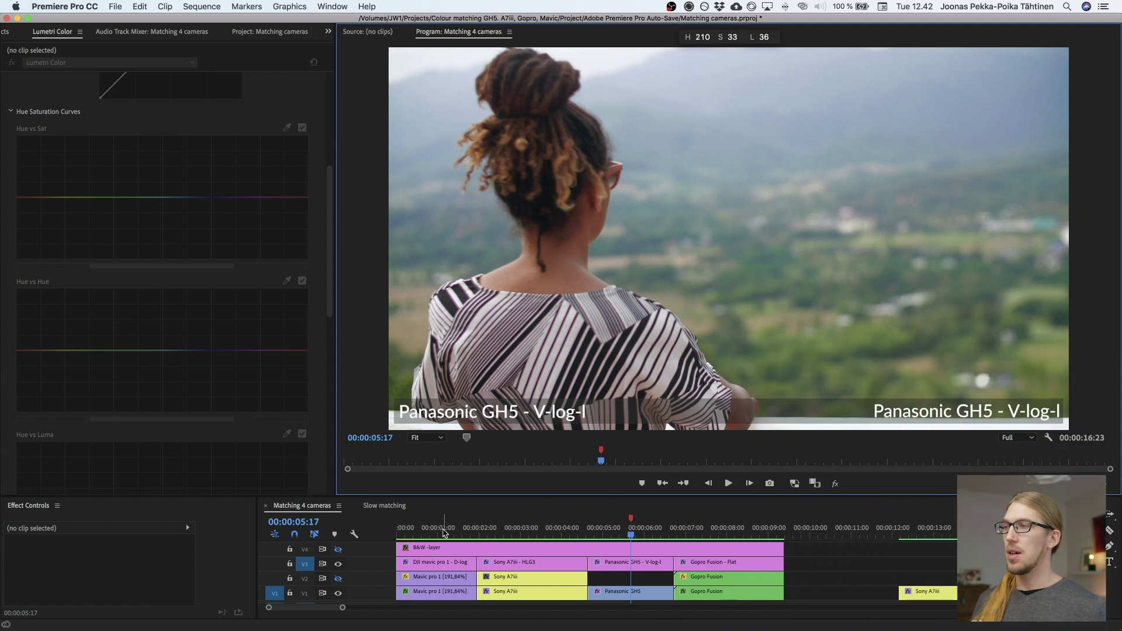
Review the DJI Mavic, Sony A7iii, Panasonic GH5 and Gopro Fusion shots in the Matching 4 cameras sequence.
left_click(443, 528)
left_click(516, 528)
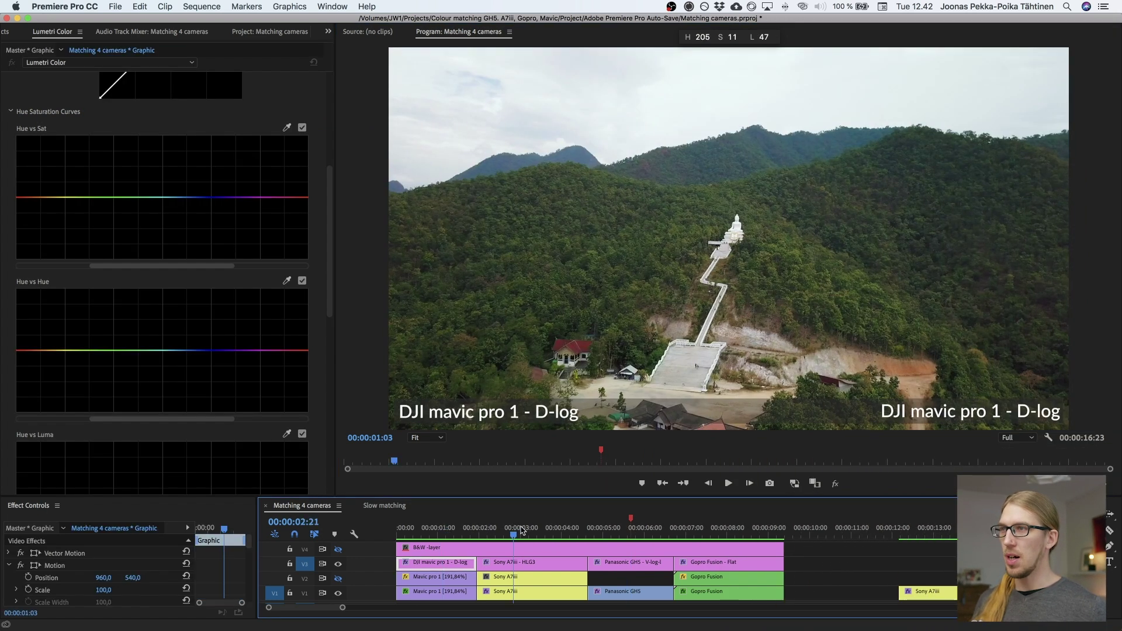
left_click(709, 529)
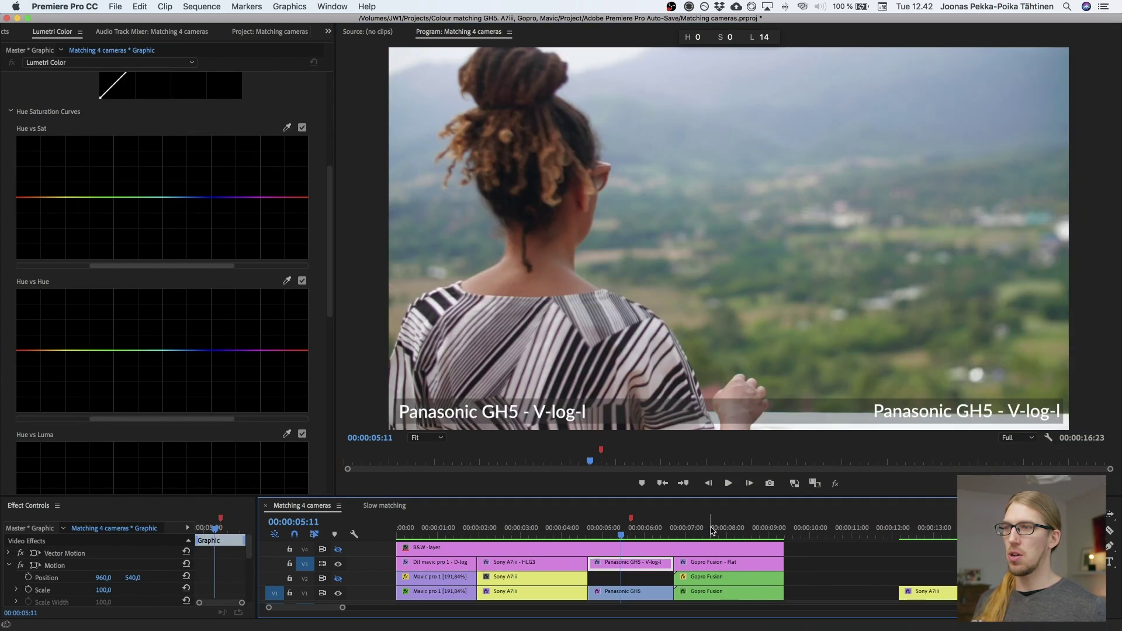
left_click(438, 527)
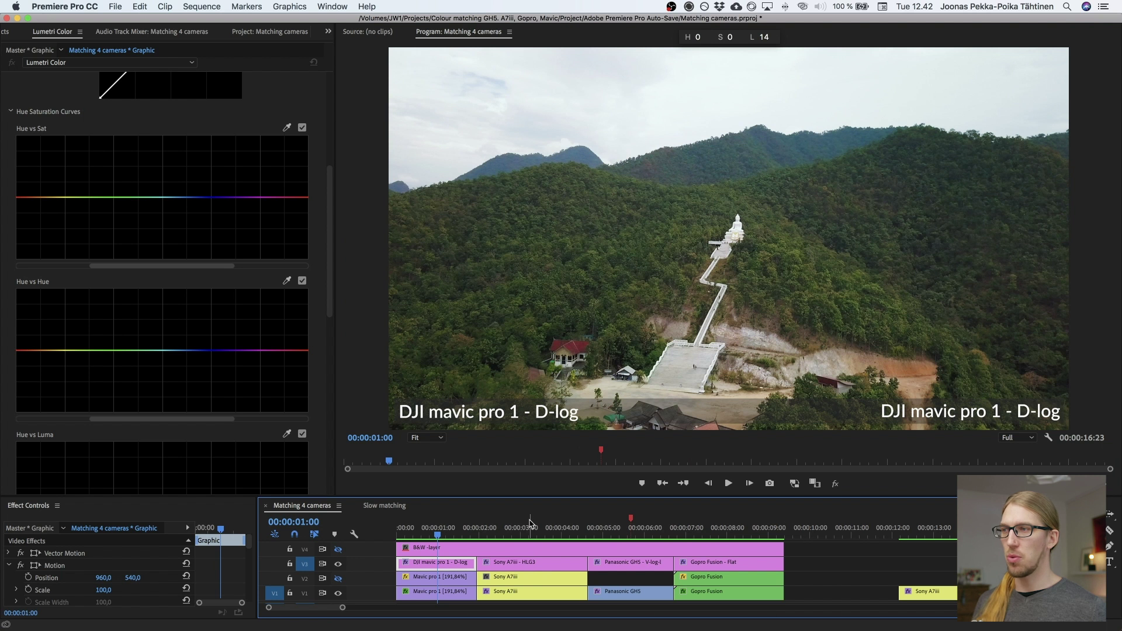
left_click(533, 530)
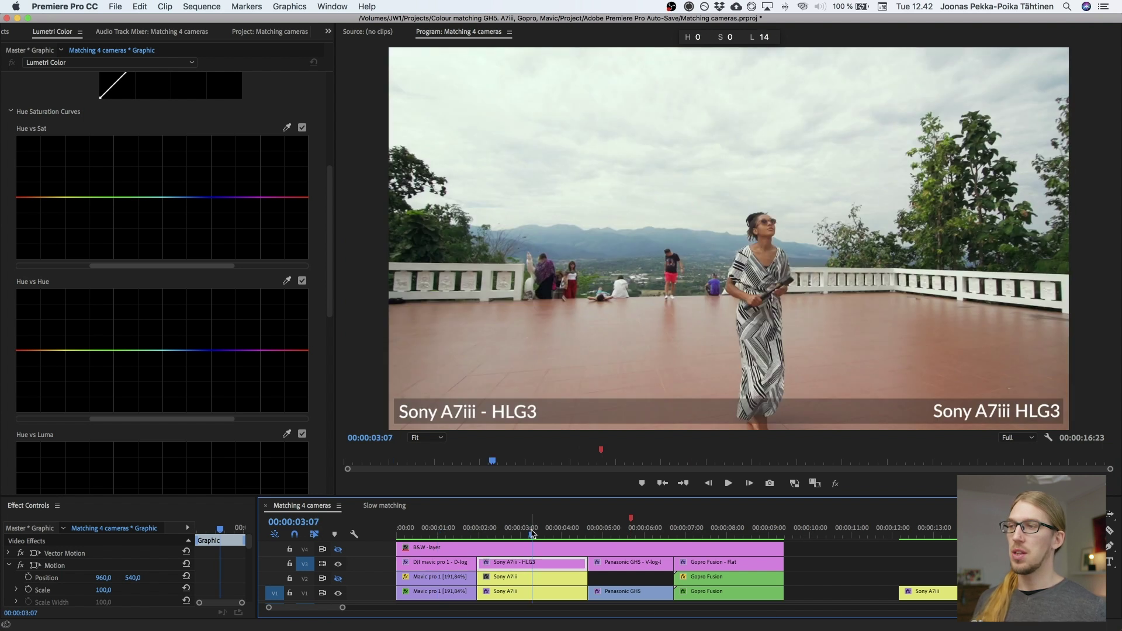
left_click(625, 533)
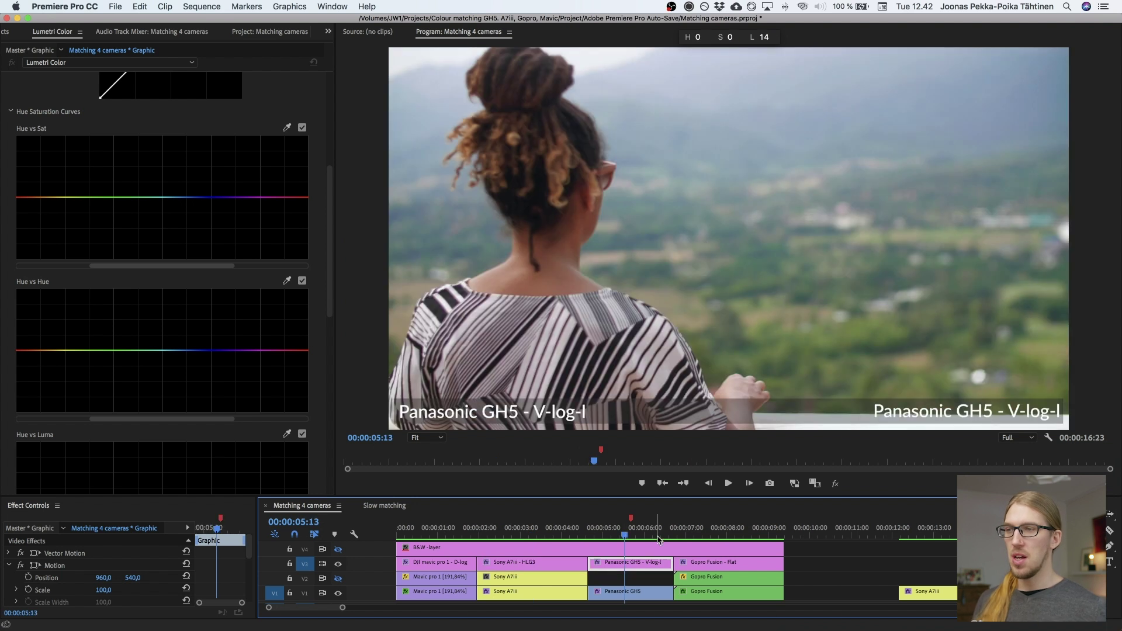
left_click(728, 533)
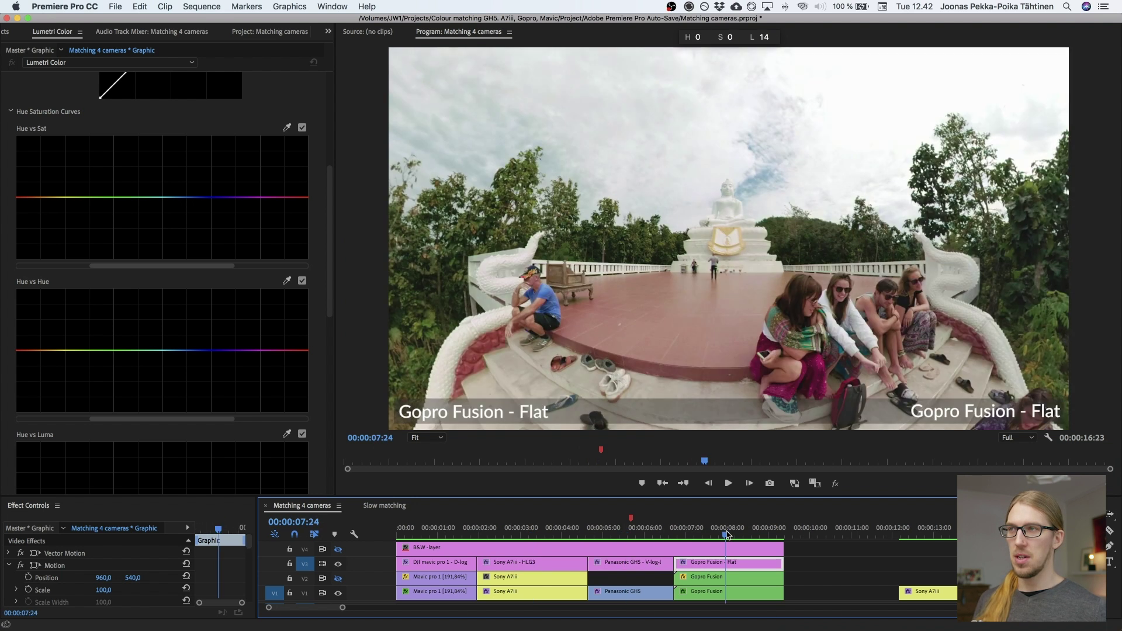
left_click(431, 533)
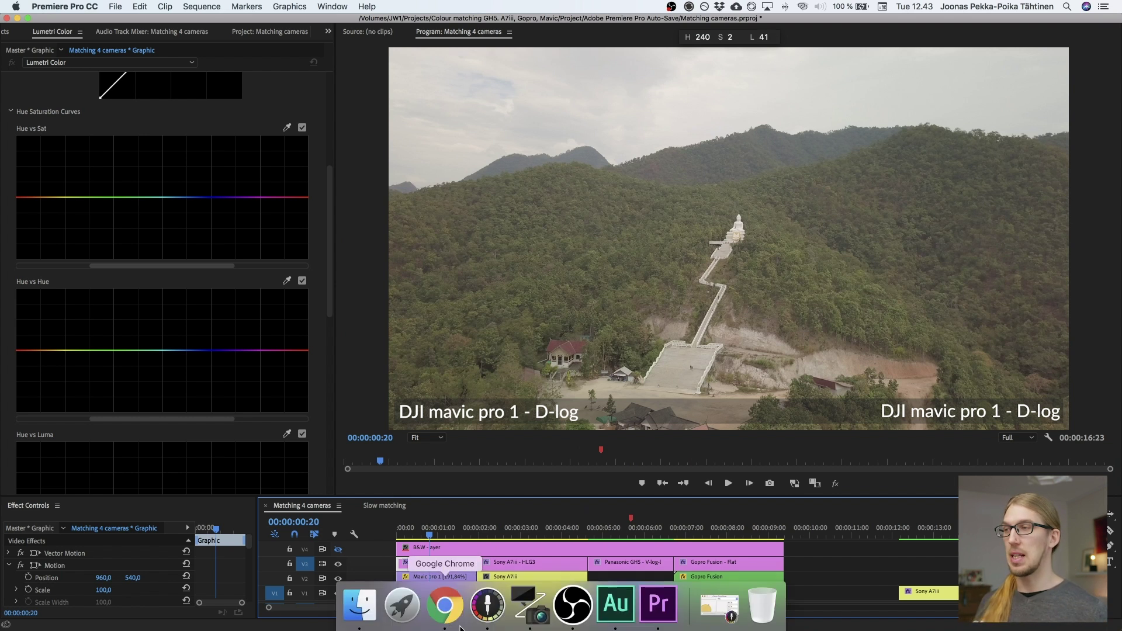
Switch to Chrome and look through the Joo.Works Colour KIT GH5 page, from the free course section to the LUT examples.
left_click(461, 629)
scroll(388, 175, "up", 15)
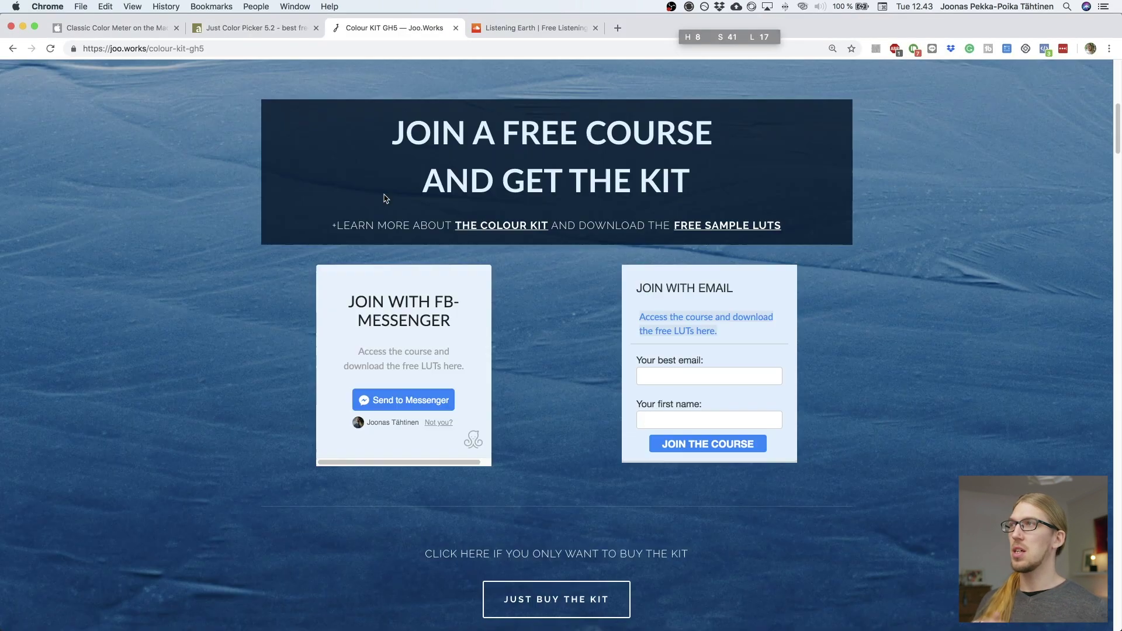
scroll(384, 198, "up", 8)
scroll(402, 248, "down", 6)
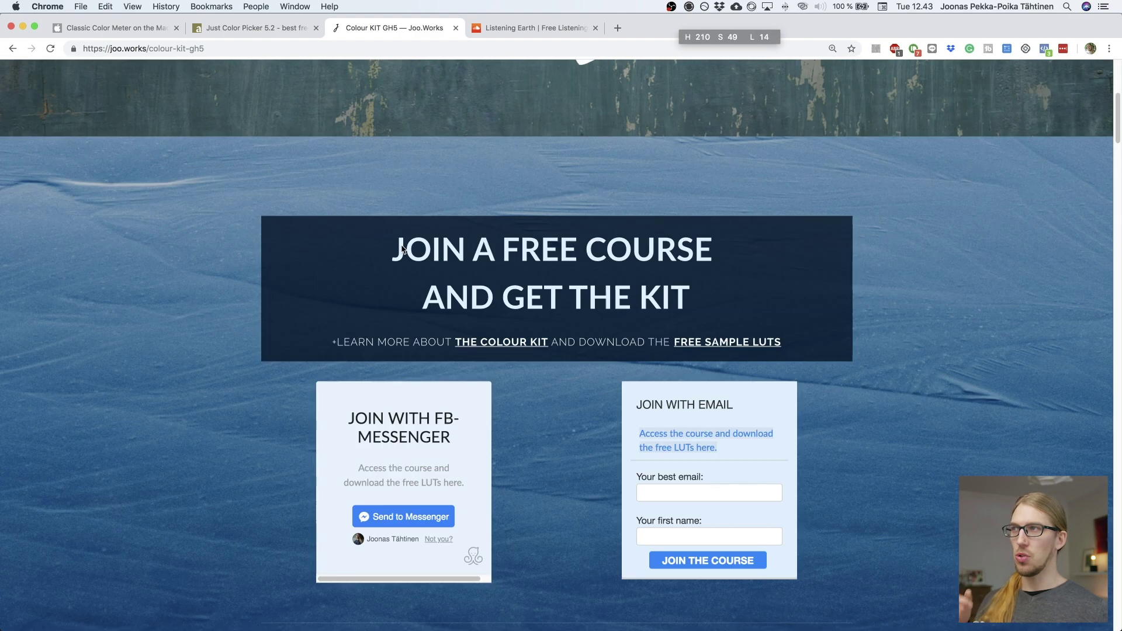
scroll(402, 249, "down", 15)
scroll(403, 244, "up", 20)
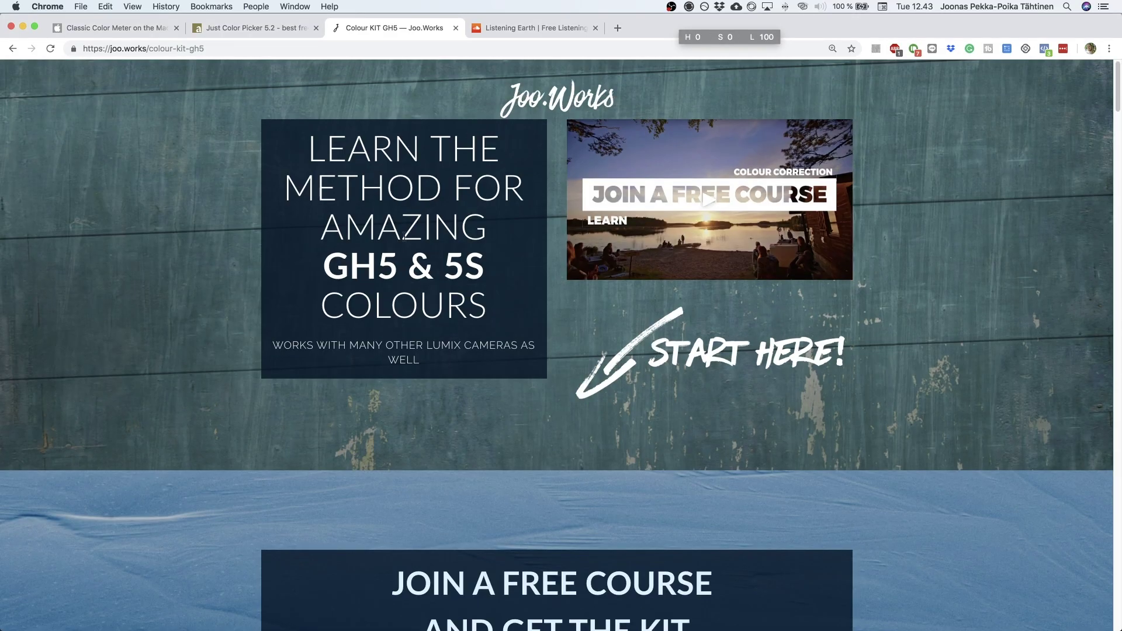
scroll(404, 237, "down", 20)
scroll(362, 403, "down", 10)
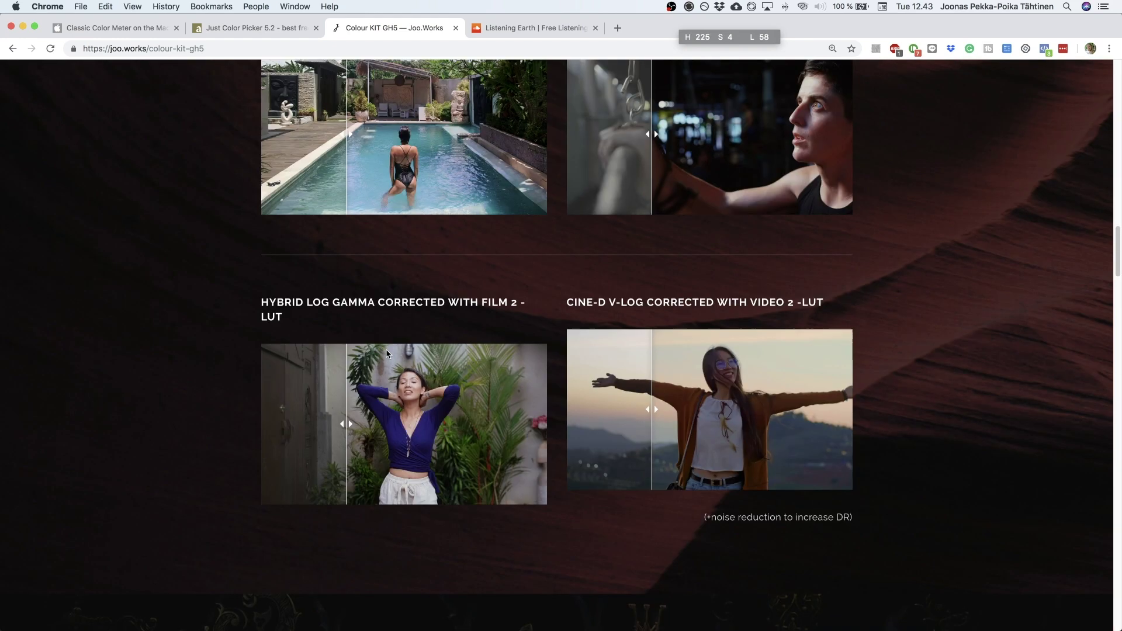
Compare the before and after images of the LUT examples, including the Mavic Pro 1 D-log and GoPro Fusion Flat corrections.
scroll(387, 351, "up", 10)
left_click_drag(525, 326, 349, 326)
scroll(349, 325, "down", 10)
left_click_drag(542, 264, 298, 267)
scroll(191, 260, "down", 5)
left_click_drag(379, 392, 684, 361)
scroll(549, 437, "down", 7)
left_click_drag(548, 437, 439, 459)
scroll(492, 352, "down", 4)
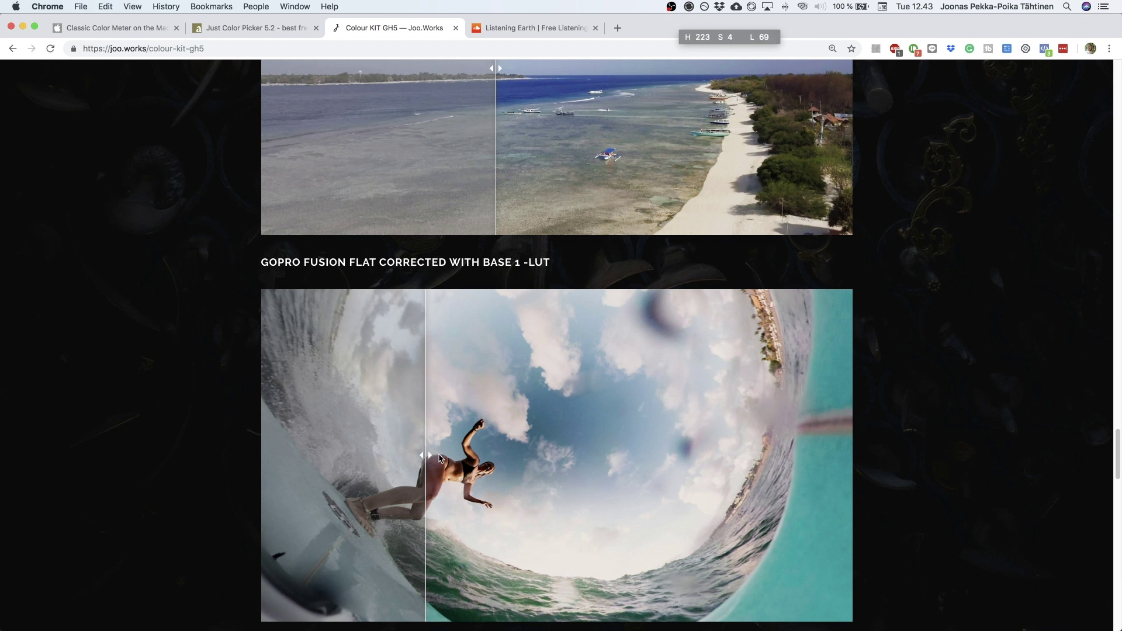
scroll(440, 459, "up", 4)
left_click_drag(494, 268, 439, 299)
scroll(444, 295, "up", 4)
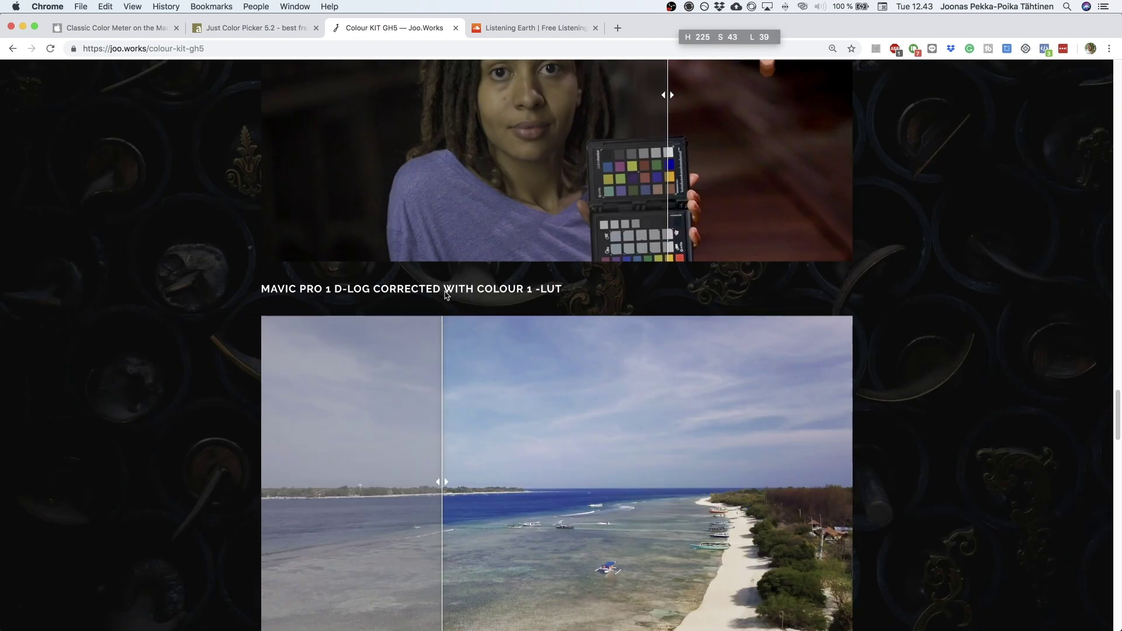
scroll(445, 295, "up", 5)
scroll(445, 296, "up", 15)
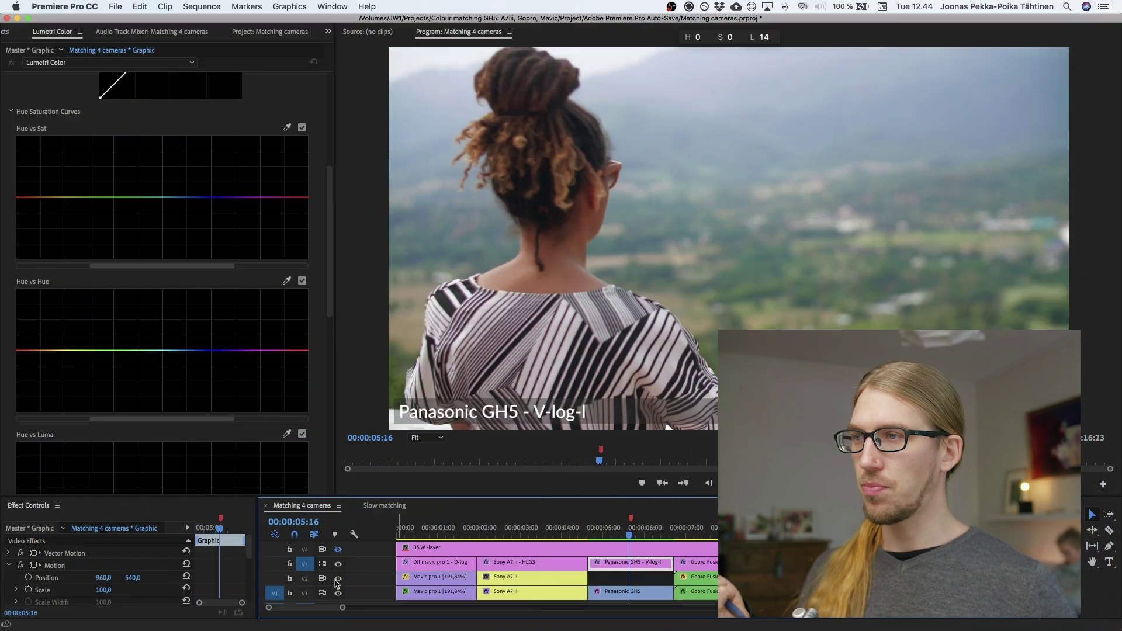
Scrub through the Matching 4 cameras sequence and park the playhead on the marked frame of the Panasonic GH5 clip, 00:00:05:17.
left_click_drag(465, 537, 634, 534)
left_click(725, 531)
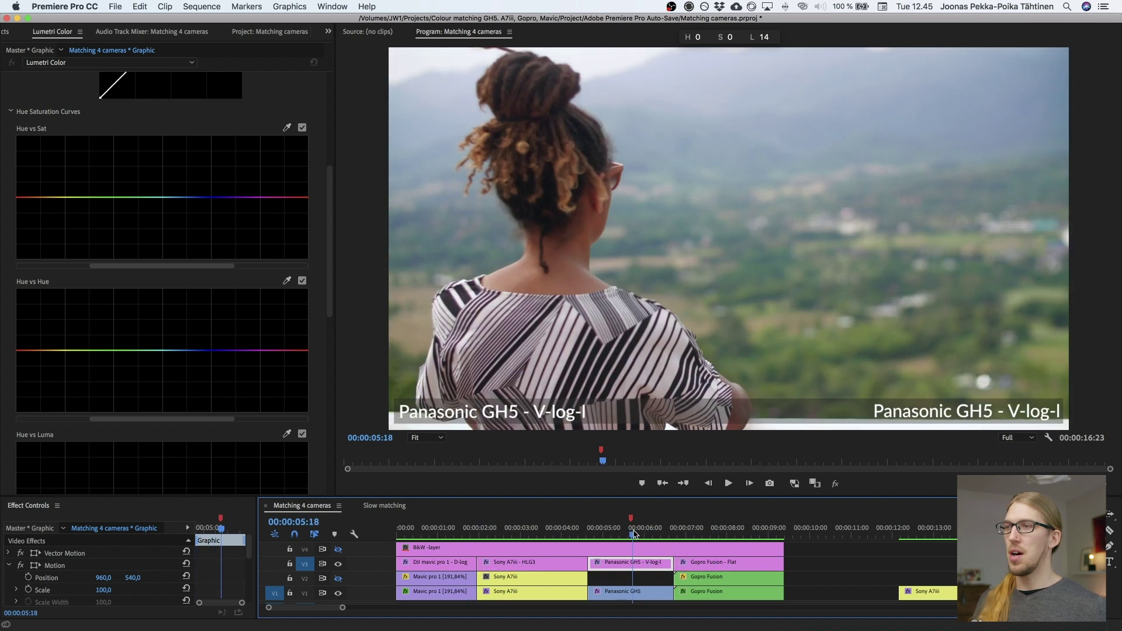
left_click(649, 490)
key("Left")
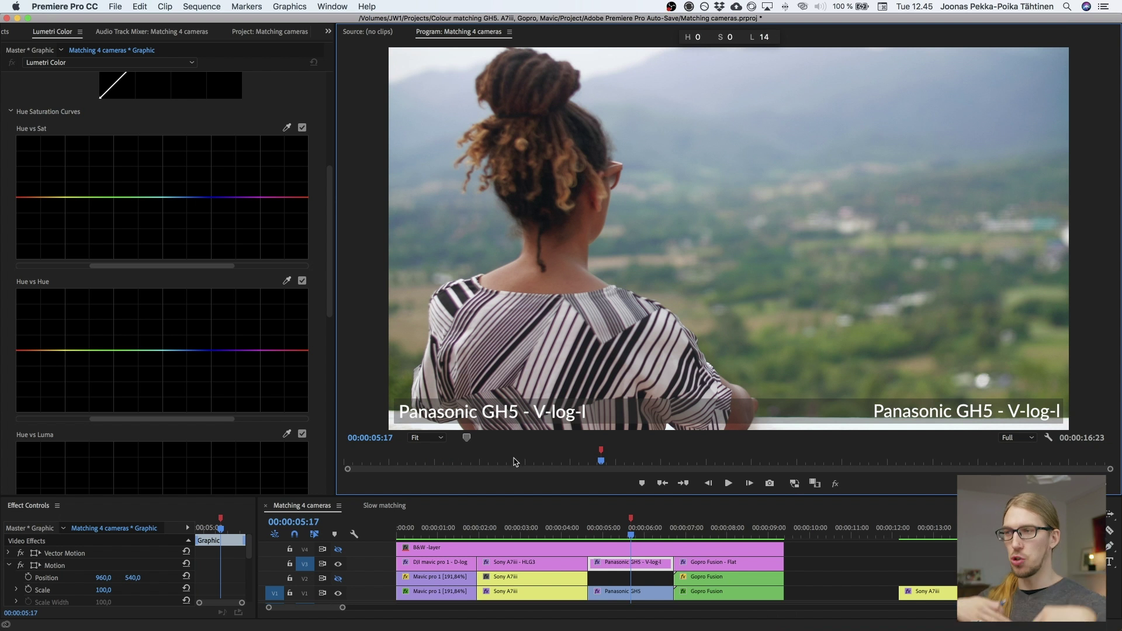
Apply the Mavic pro 1 - D-log to V-log input LUT to the upper Mavic pro 1 clip in Basic Correction.
left_click(440, 588)
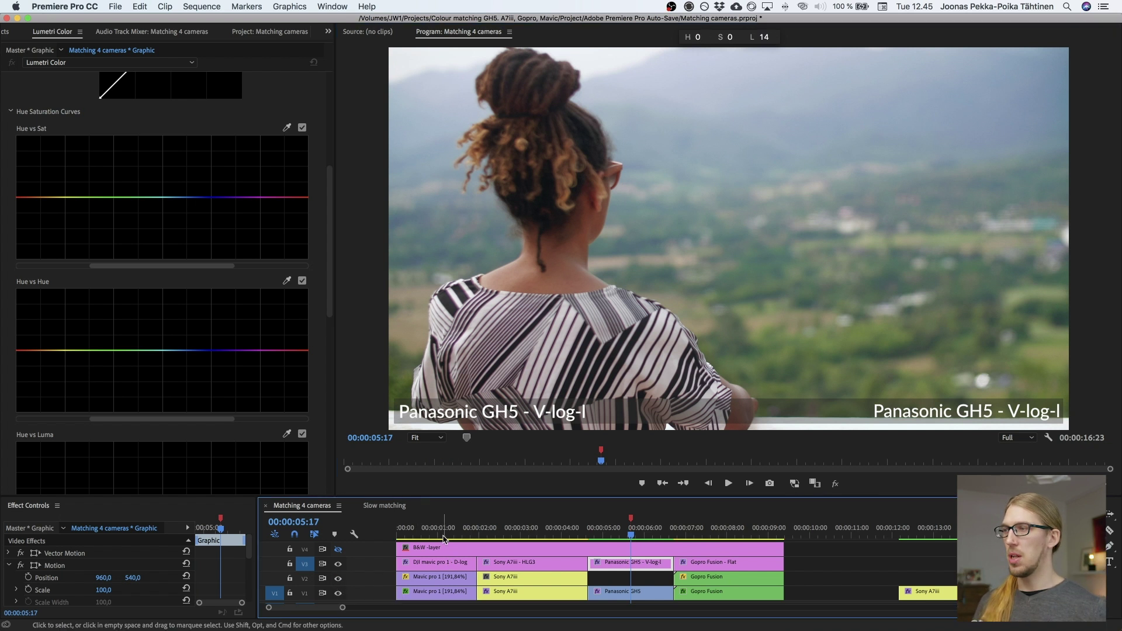
left_click(436, 580)
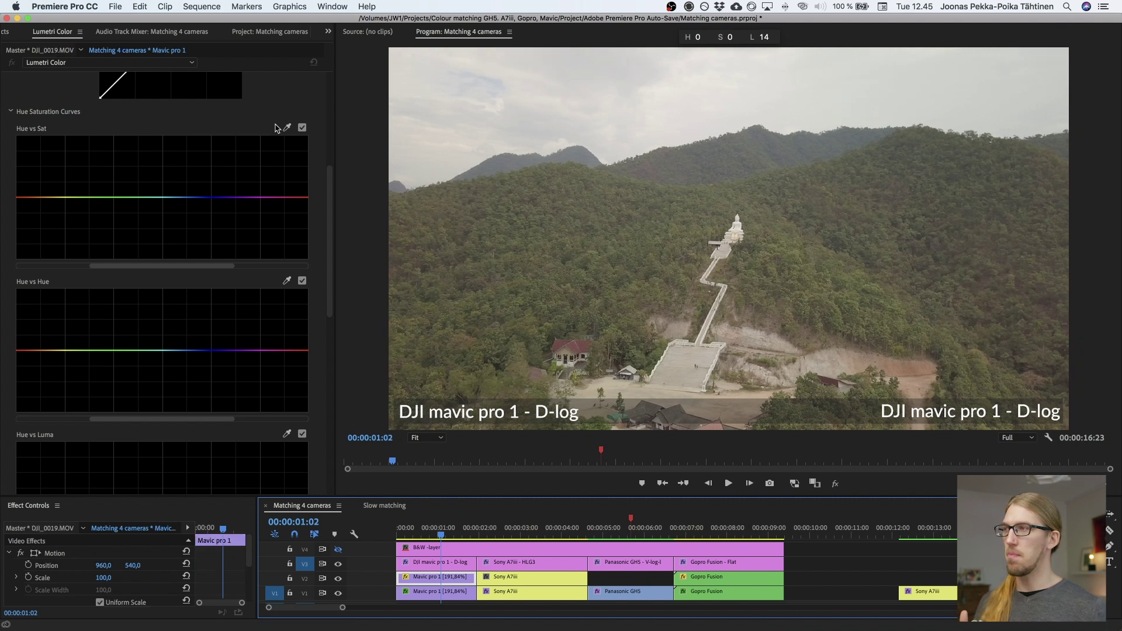
scroll(263, 140, "up", 5)
left_click(263, 133)
left_click(246, 85)
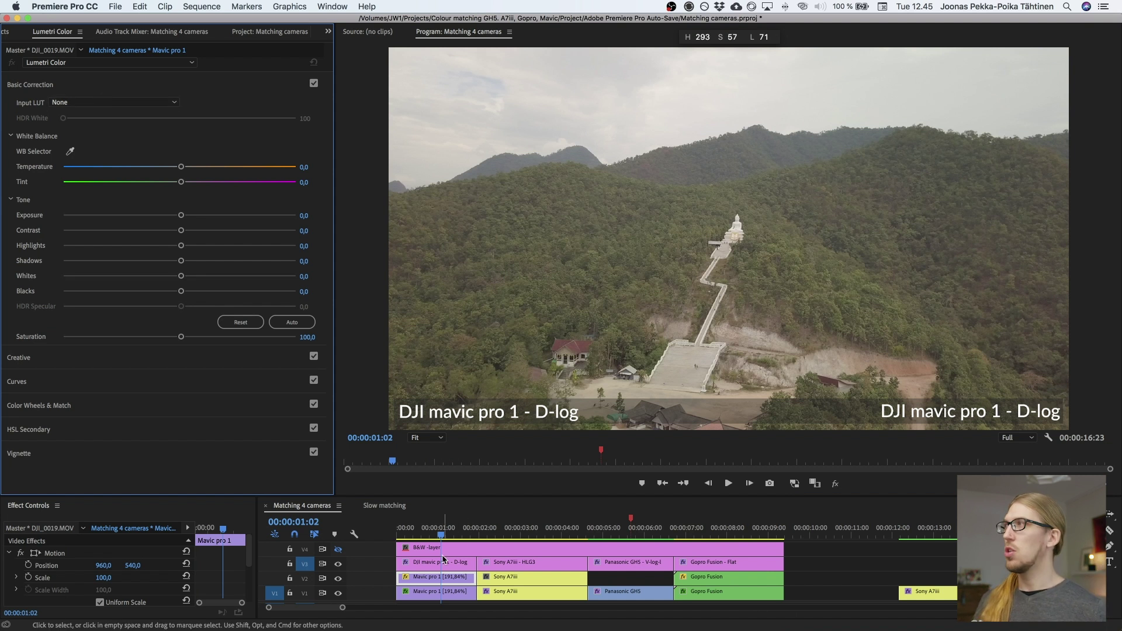
left_click(114, 103)
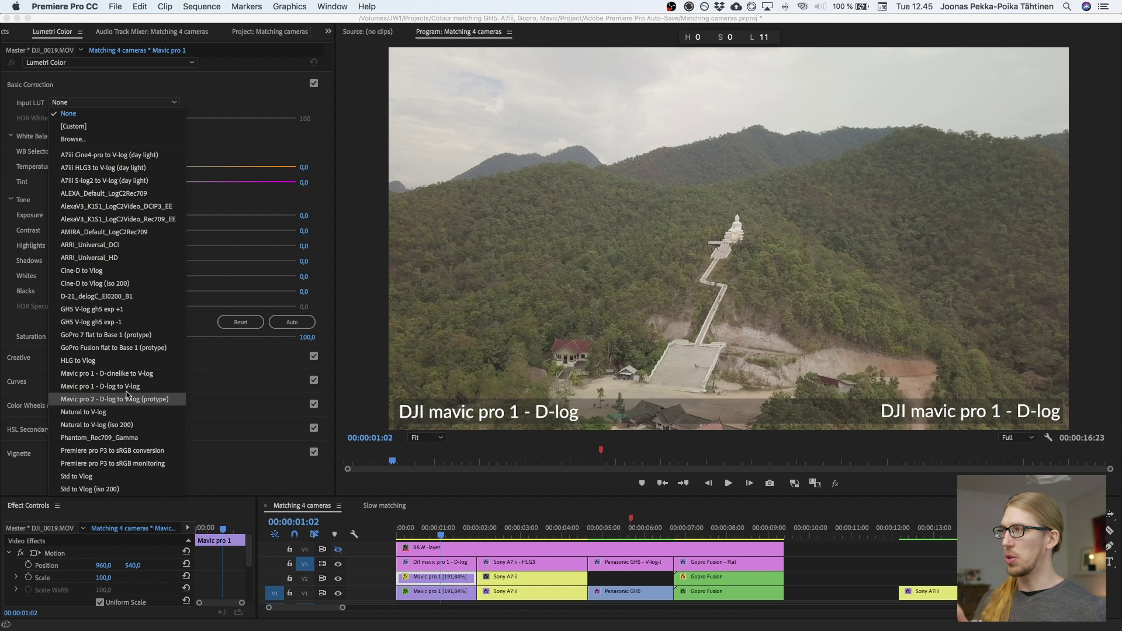
left_click(109, 386)
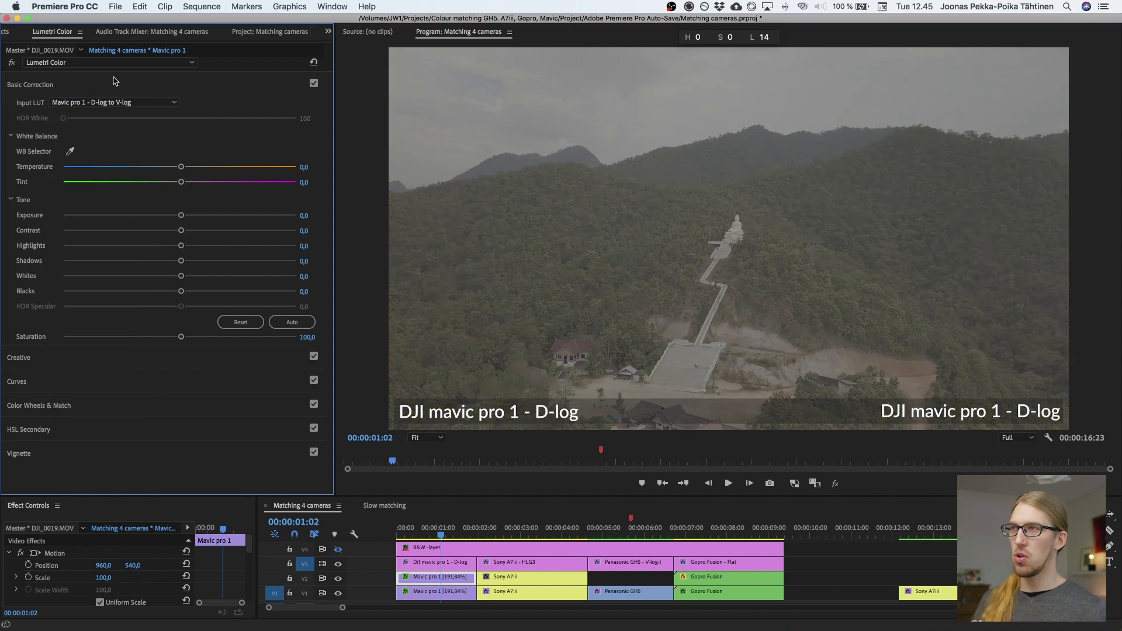
Apply the Joo.Works V-log - Colour 3 look to the Mavic clip in the Creative section.
left_click(115, 82)
left_click(108, 107)
left_click(115, 126)
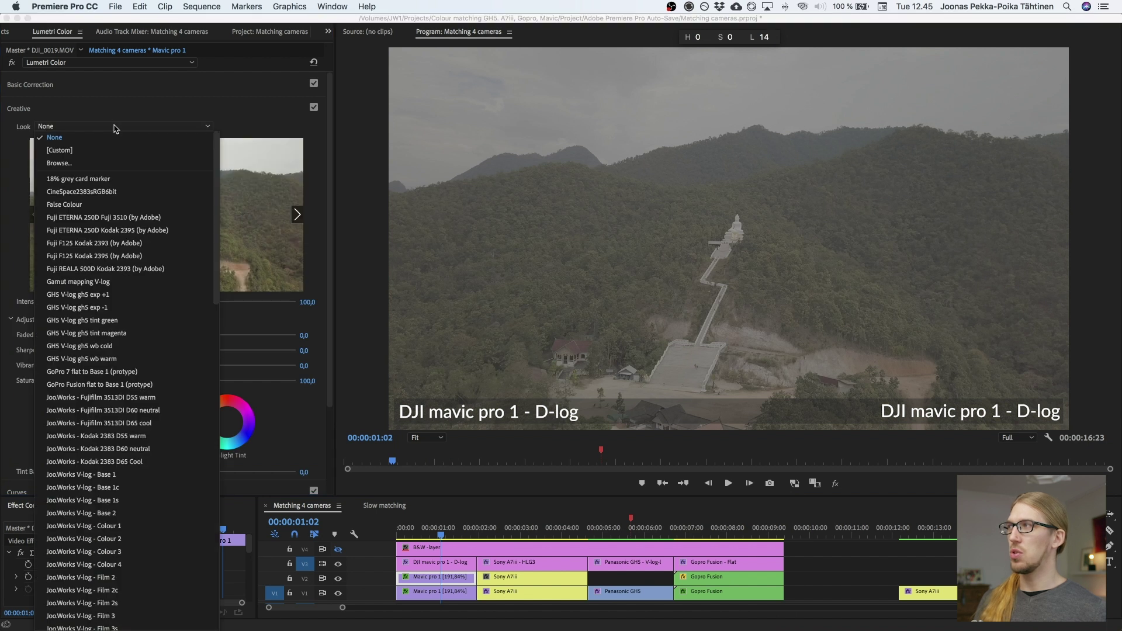
scroll(164, 478, "down", 5)
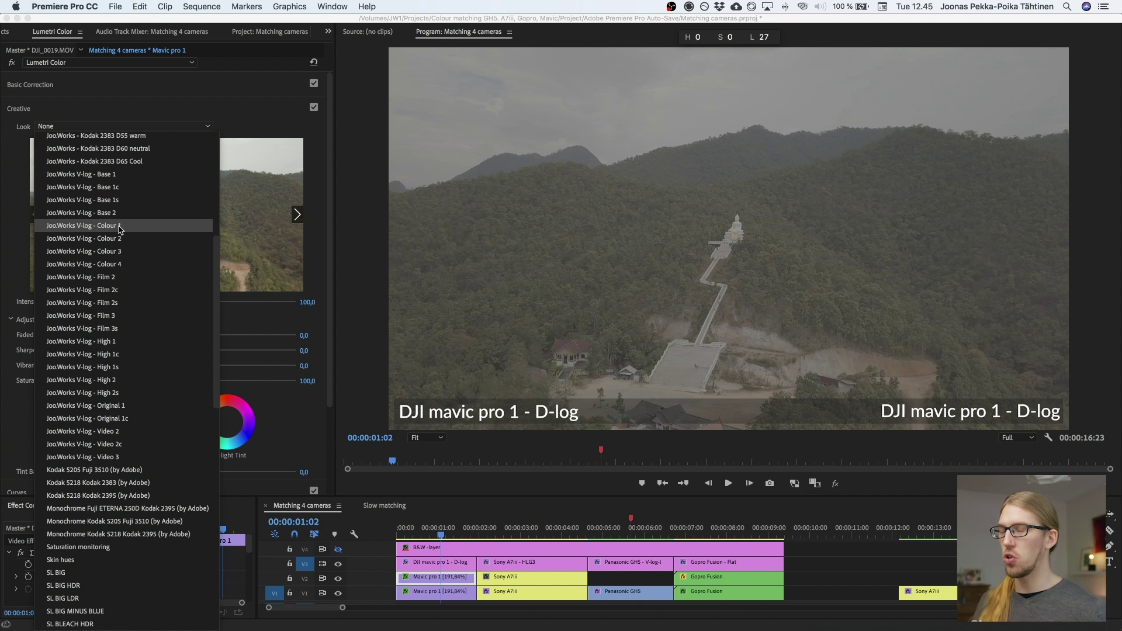
left_click(110, 251)
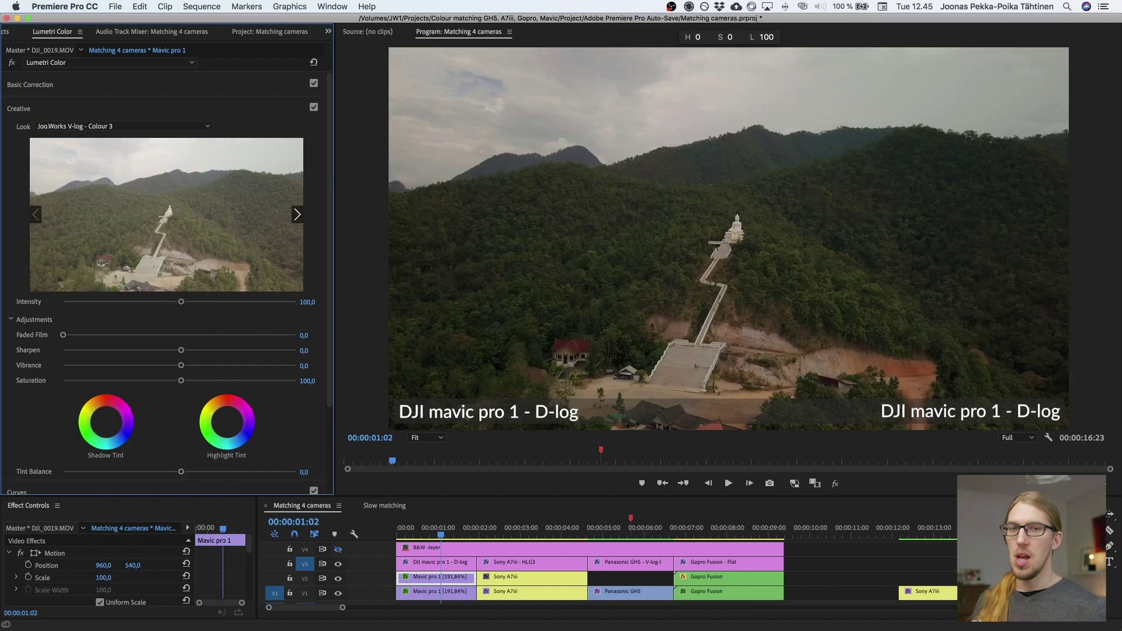
Show the Mavic clip side by side with the GH5 reference frame in comparison view and enable the B&W layer.
left_click(816, 484)
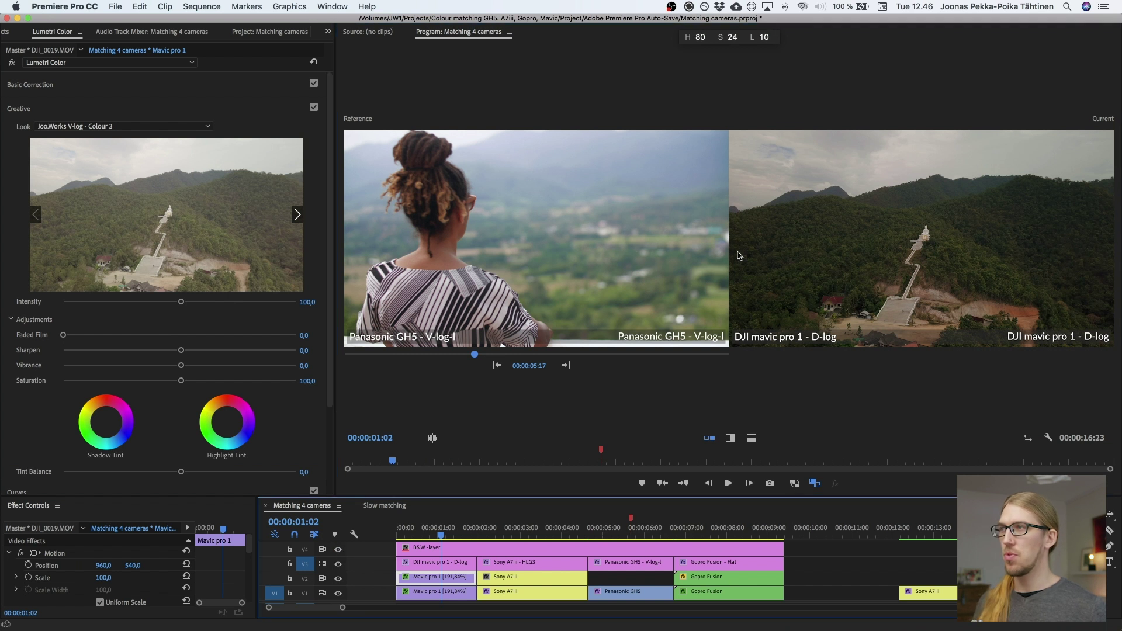
key("shift+e")
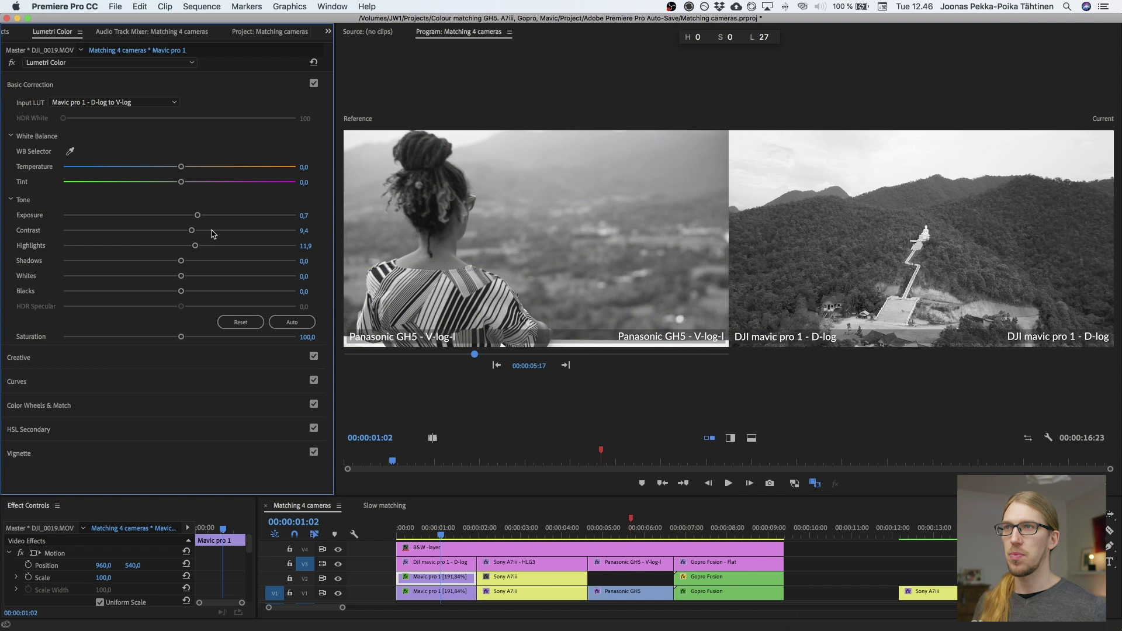
Set the Mavic clip's Exposure to 0.7, Contrast to 9.4, Highlights to 11.9 and Blacks to -36.7.
left_click_drag(307, 292, 297, 291)
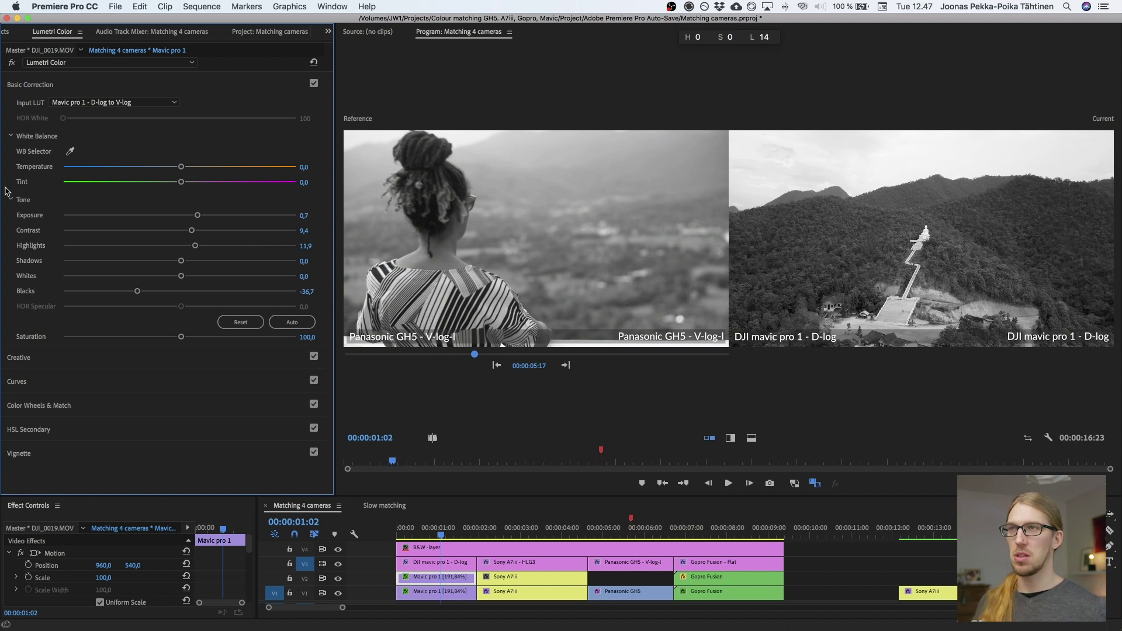
Lift the black point of the Mavic clip's RGB curve, anchor the shadows with two points, and compare with Curves off and on.
left_click(182, 89)
left_click(129, 135)
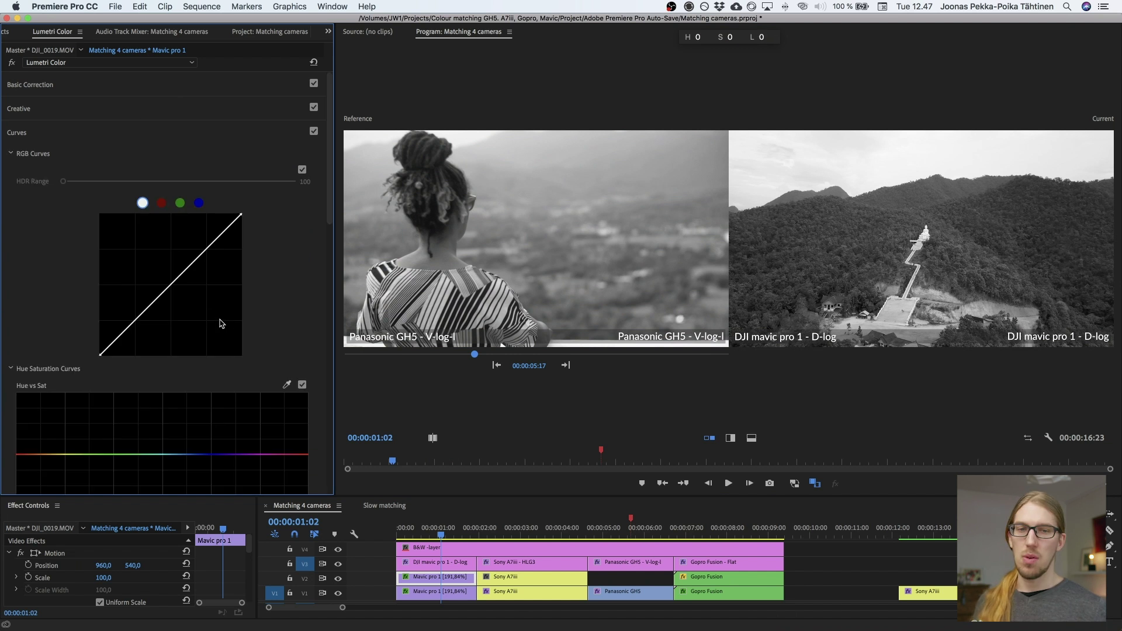
scroll(221, 323, "down", 1)
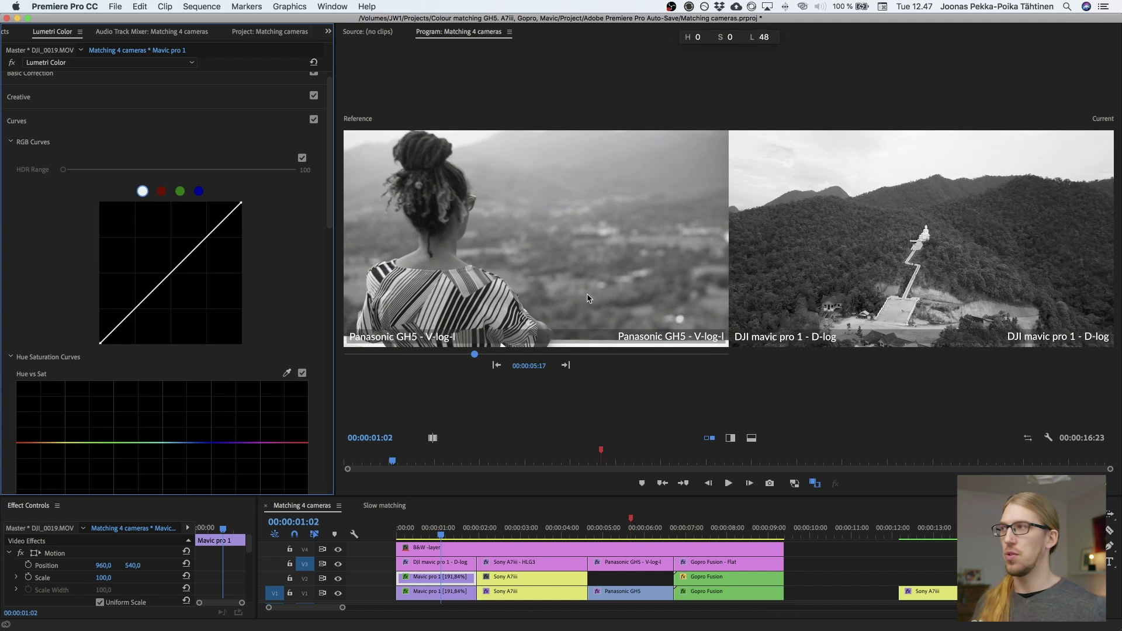
left_click(137, 306)
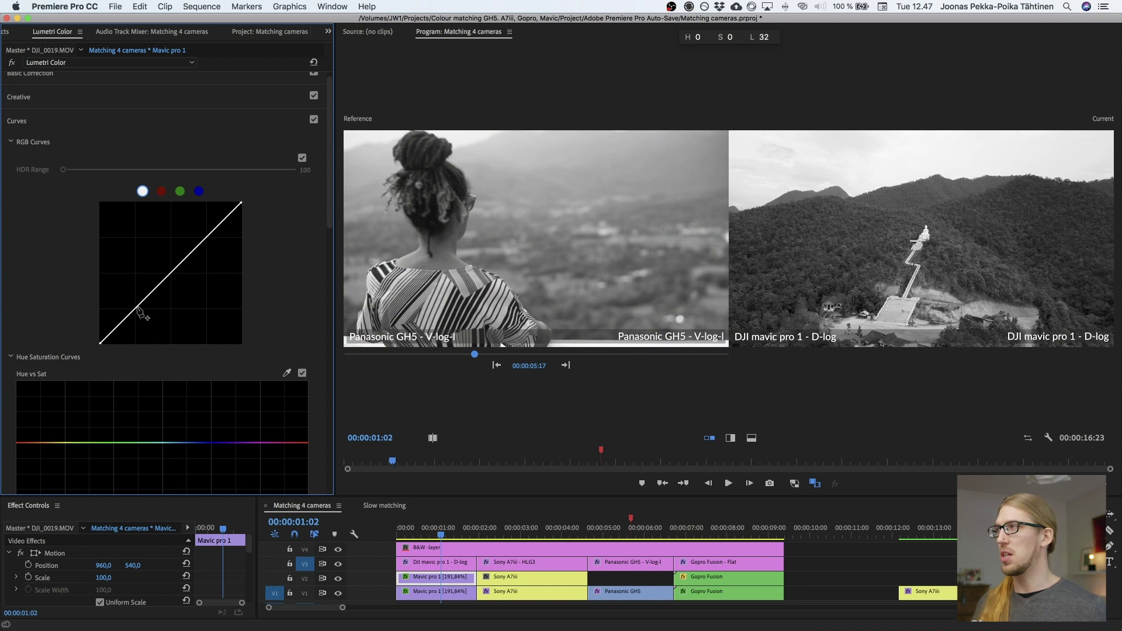
left_click_drag(101, 344, 119, 324)
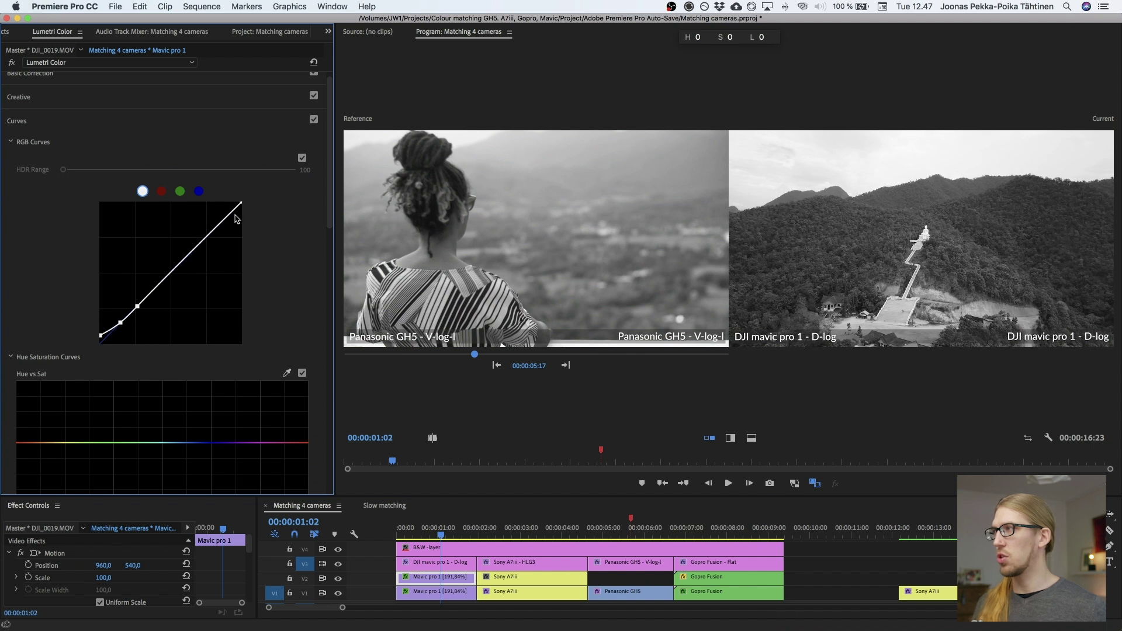
left_click(314, 120)
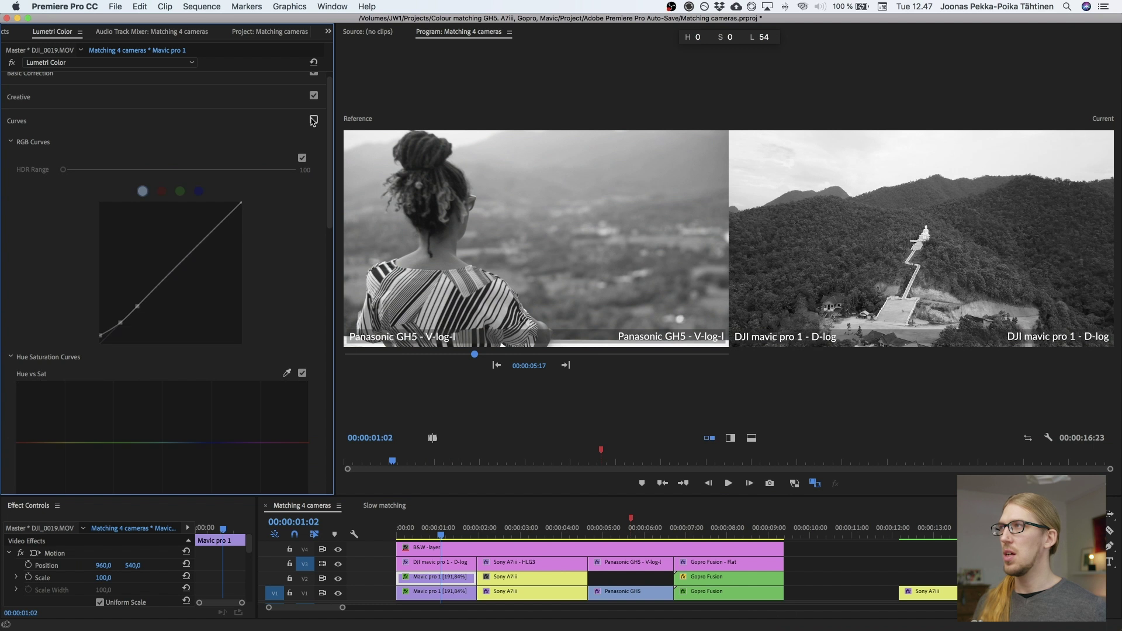
left_click(313, 120)
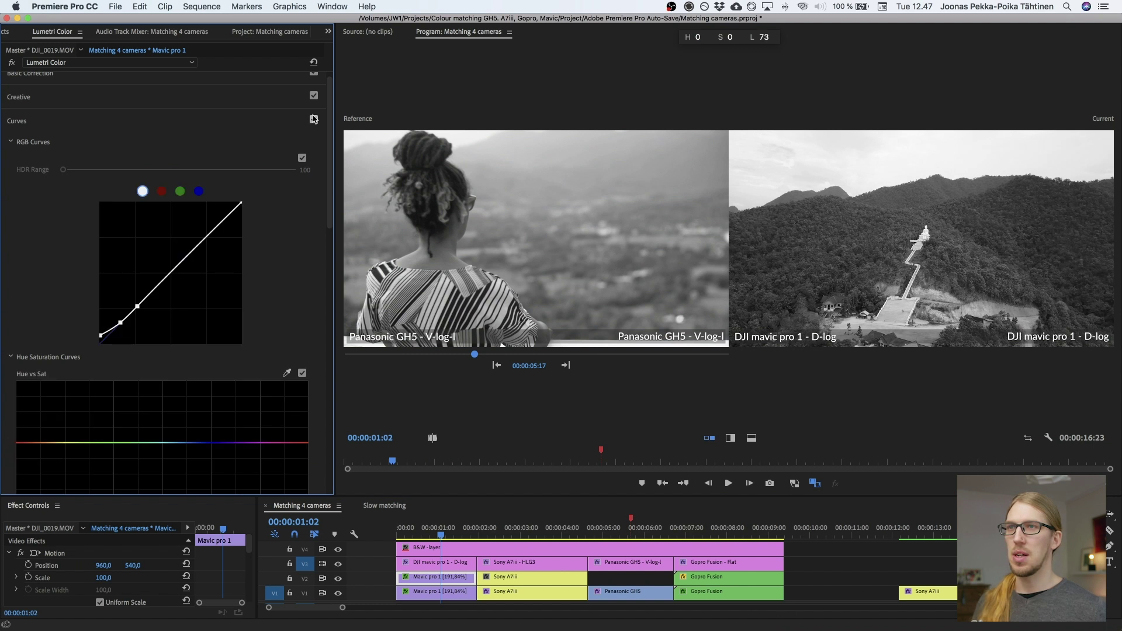
Compare the Mavic clip against the GH5 reference in black and white with its Curves correction off and on.
left_click(313, 120)
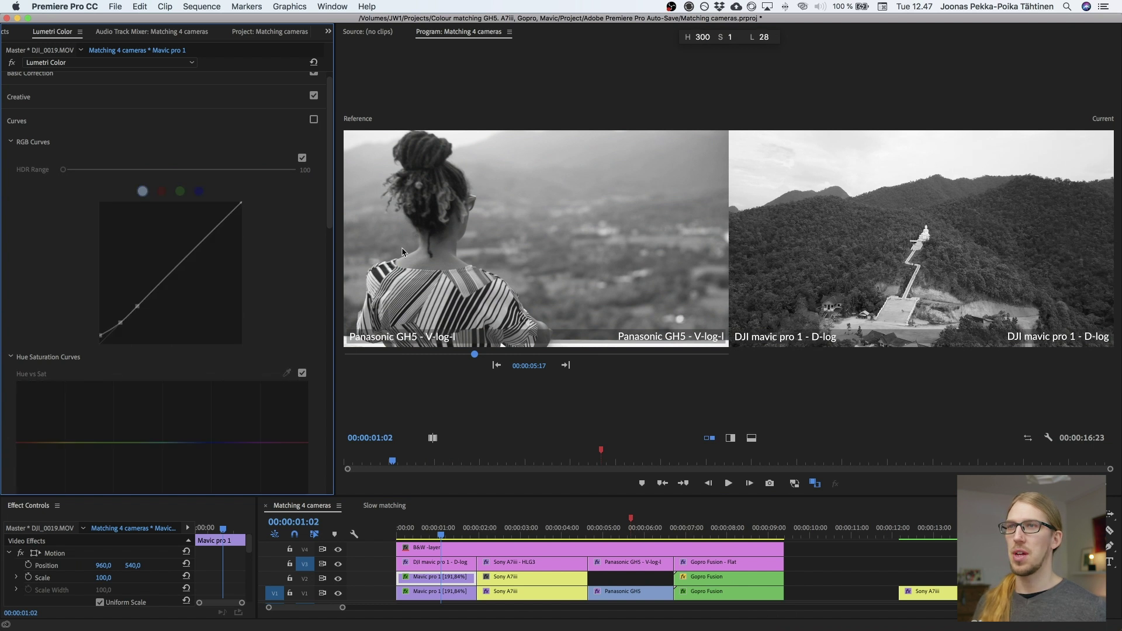
left_click(314, 120)
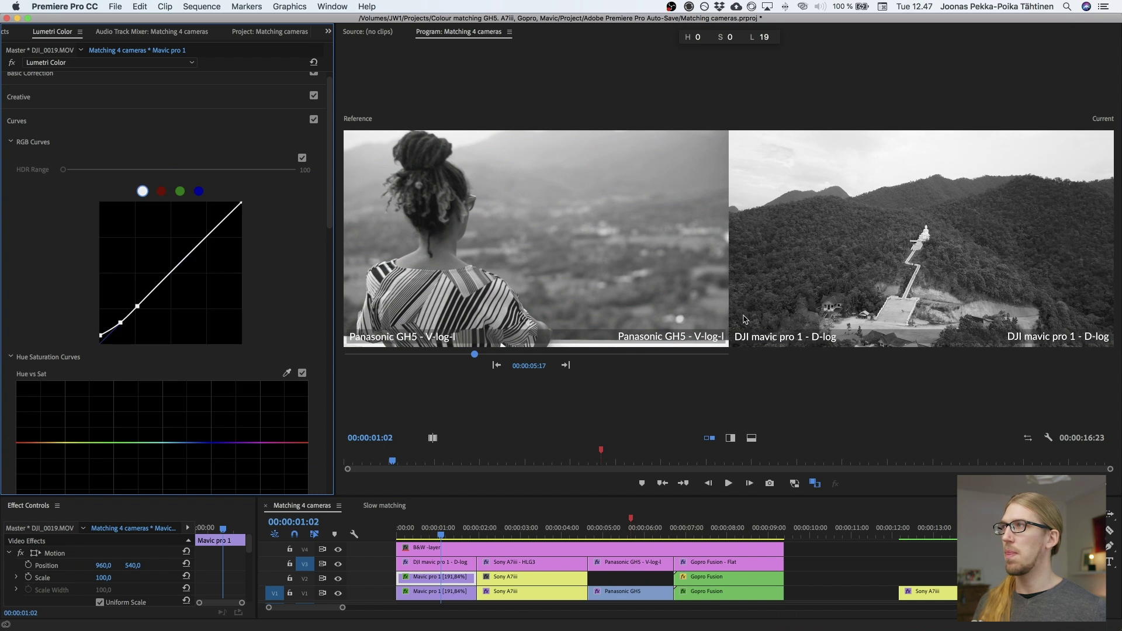
left_click(122, 125)
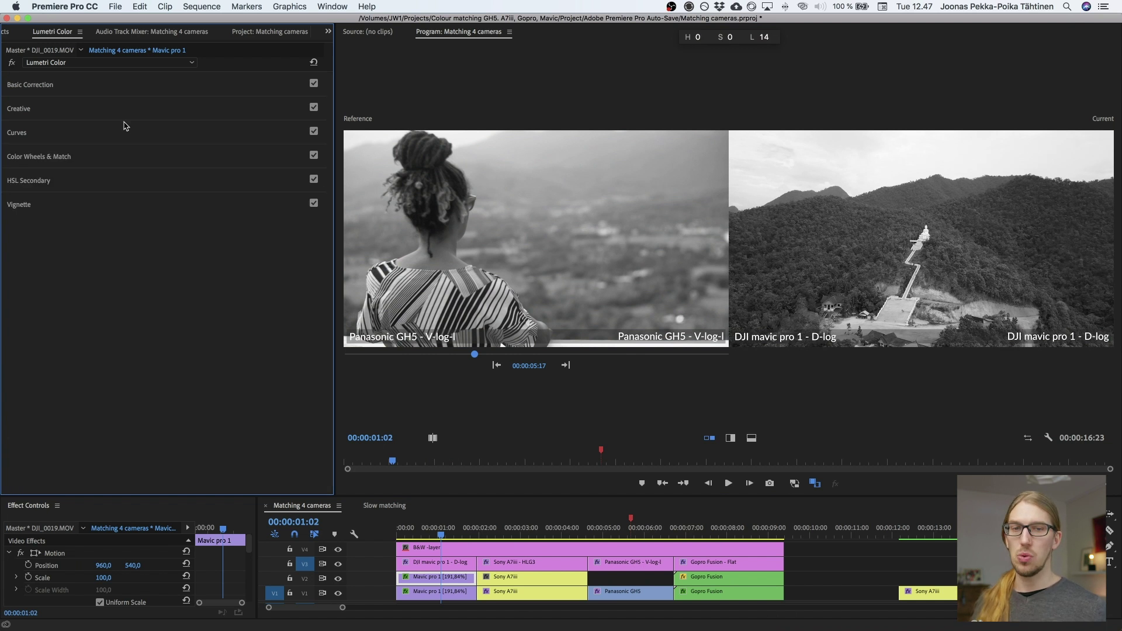
Hide the B&W layer and set the Mavic clip's Temperature to -12.9.
left_click(338, 549)
left_click(169, 84)
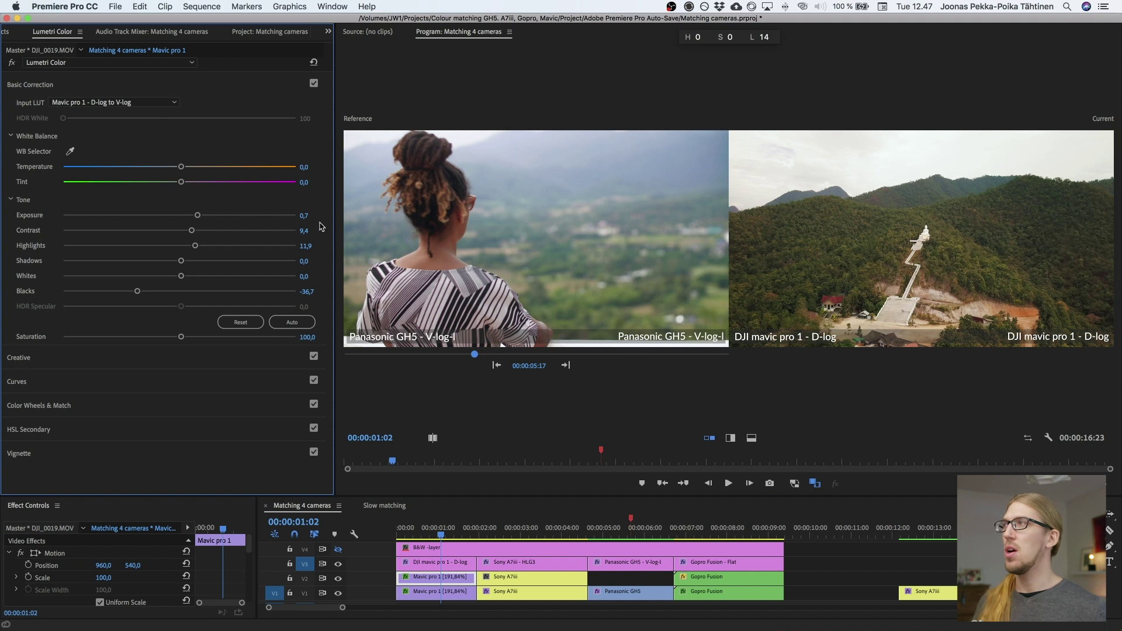
left_click(308, 166)
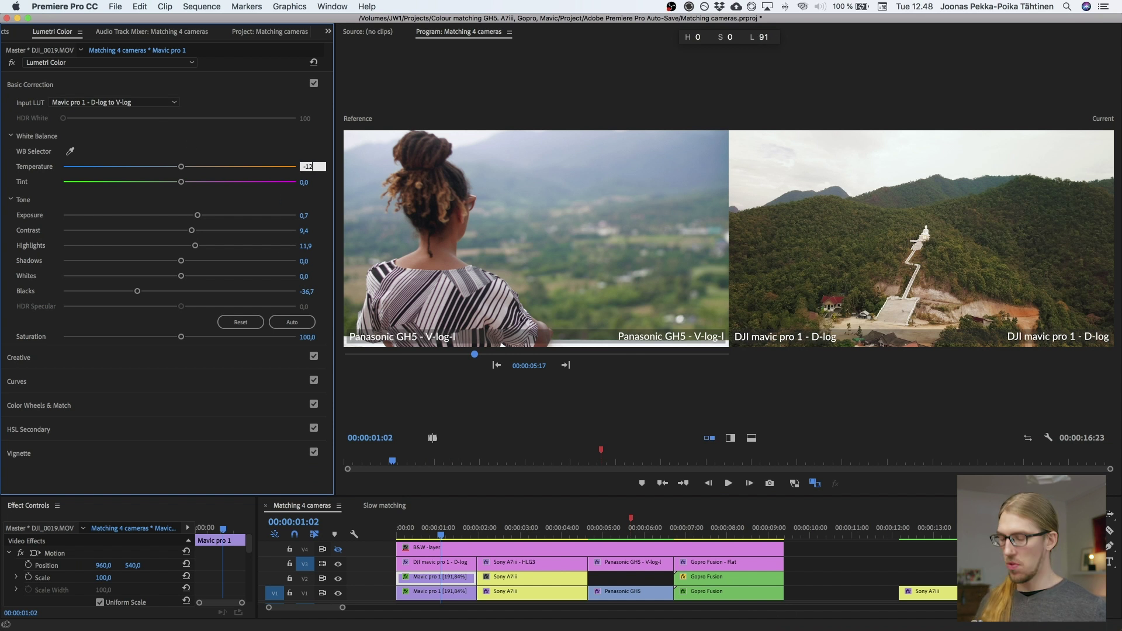
key("Return")
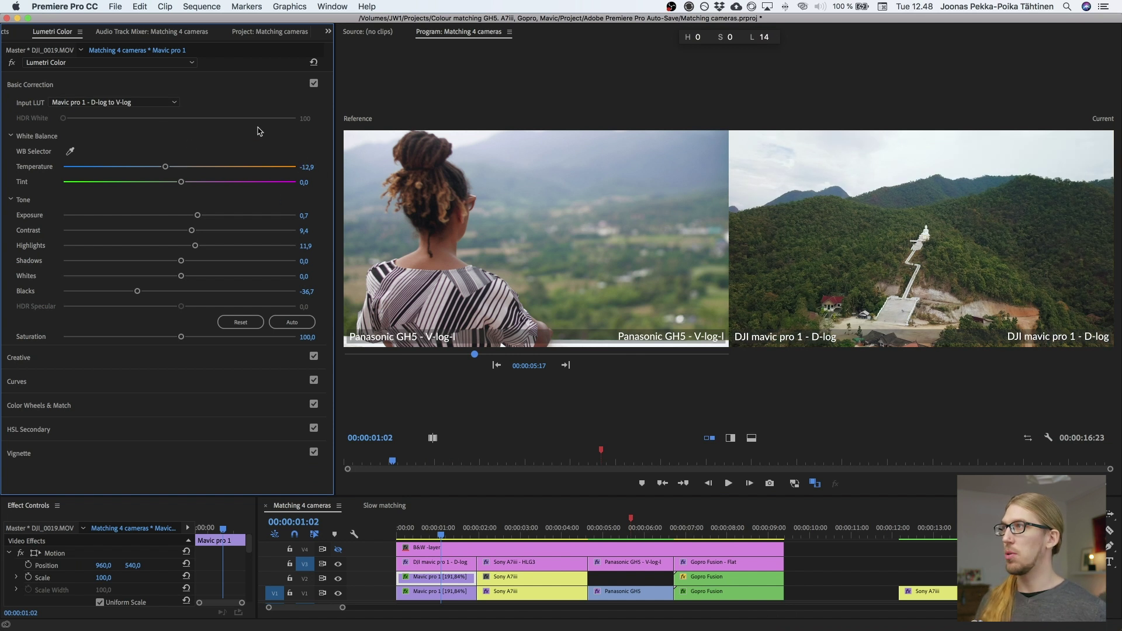
Review the Mavic clip's Input LUT and tone settings in Basic Correction and its look in Creative.
left_click(143, 88)
left_click(139, 110)
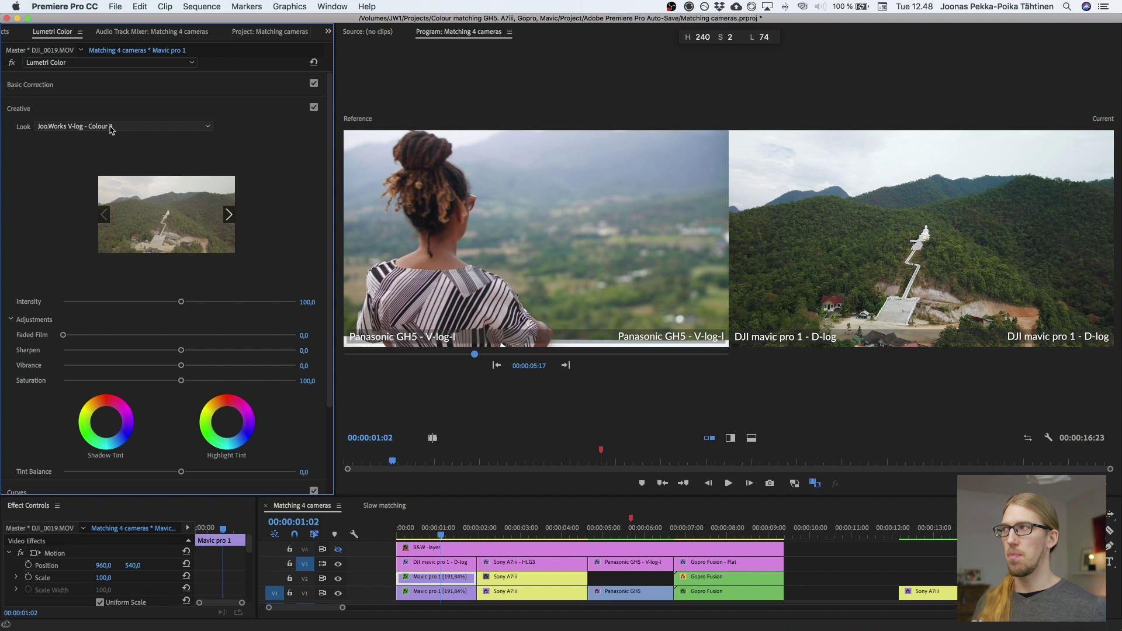
left_click(112, 86)
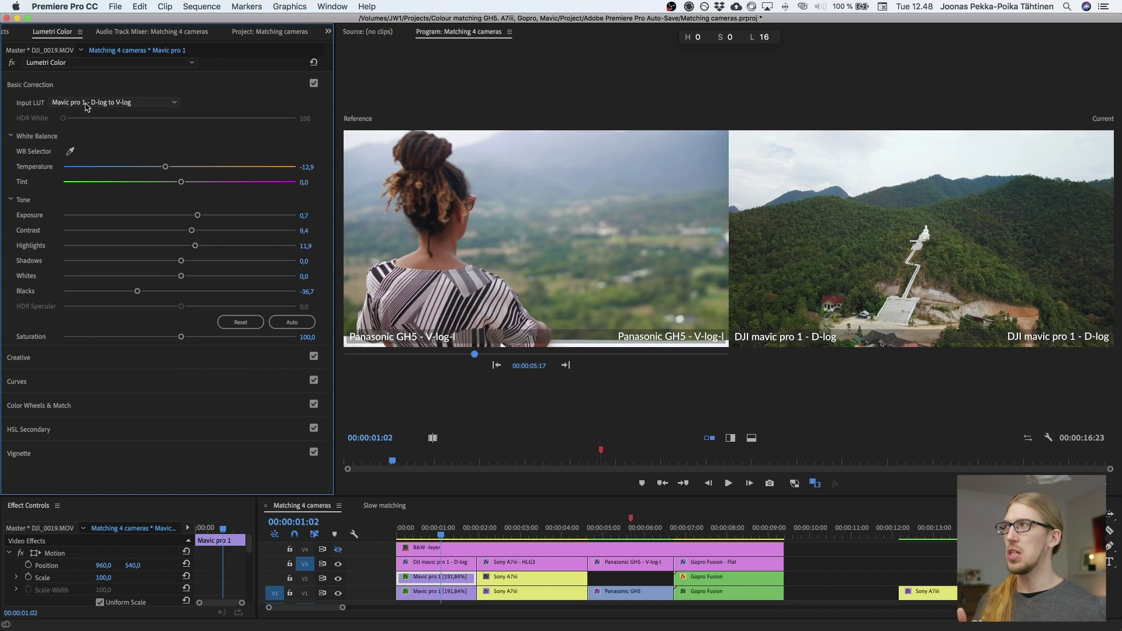
left_click(64, 88)
left_click(32, 93)
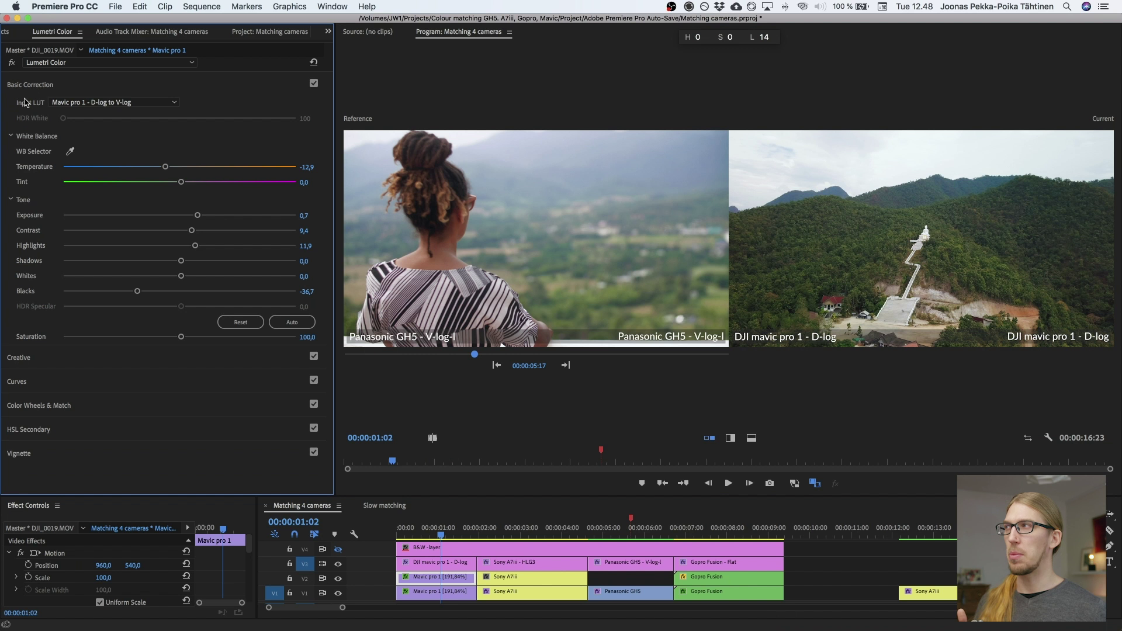
left_click(65, 88)
left_click(64, 110)
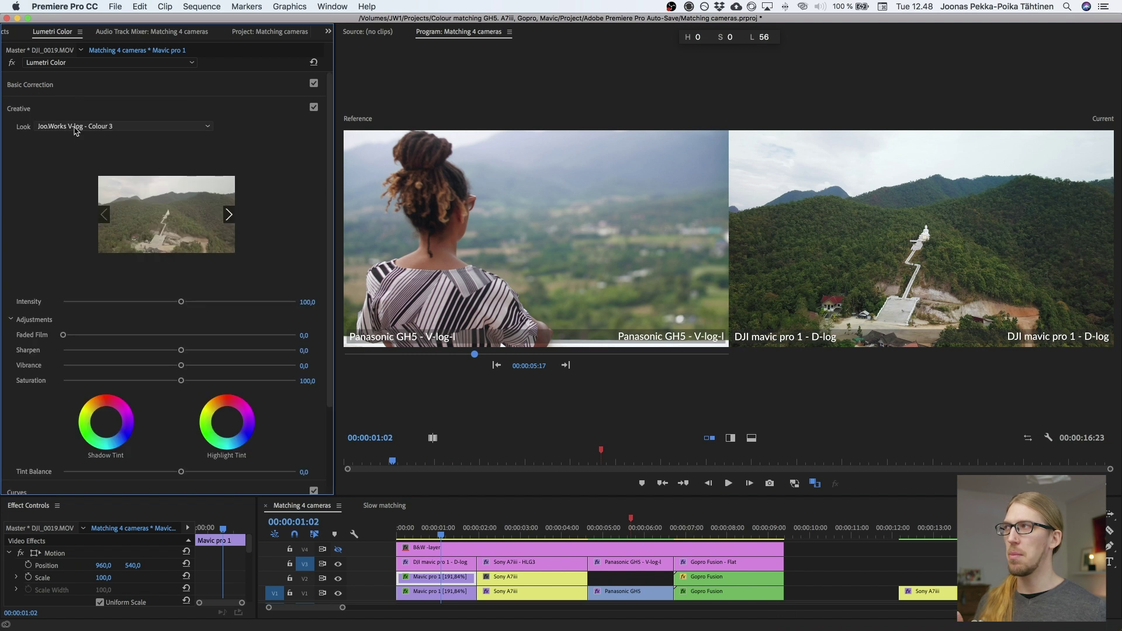
left_click(80, 87)
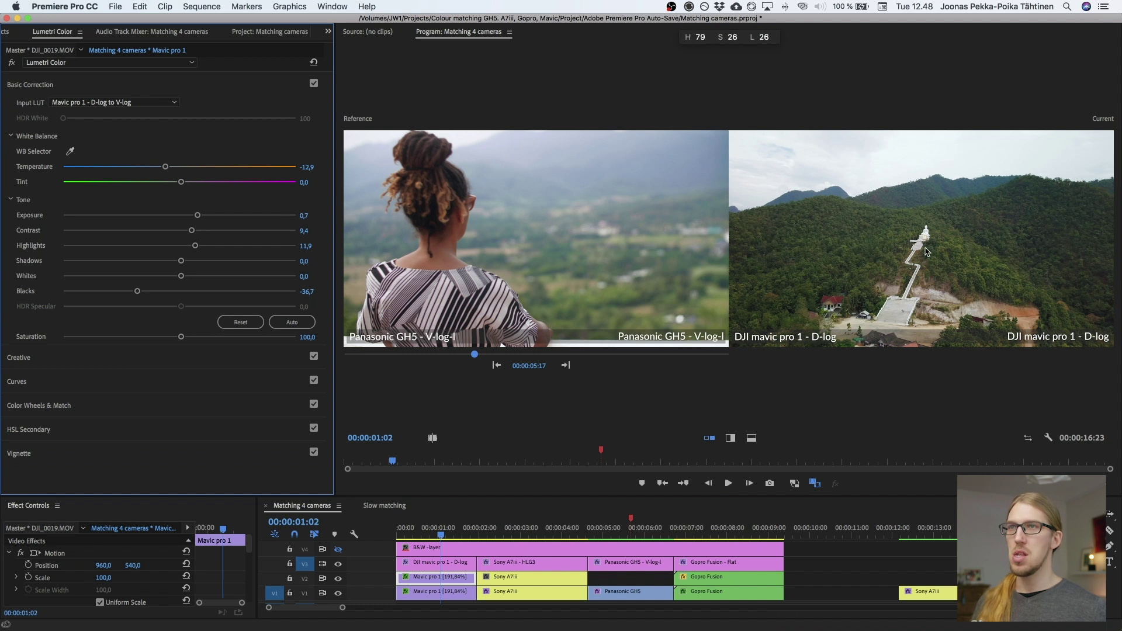
Raise the black point of the Mavic clip's RGB curve further, add a midtone anchor point, and compare with Curves off and on.
left_click(178, 89)
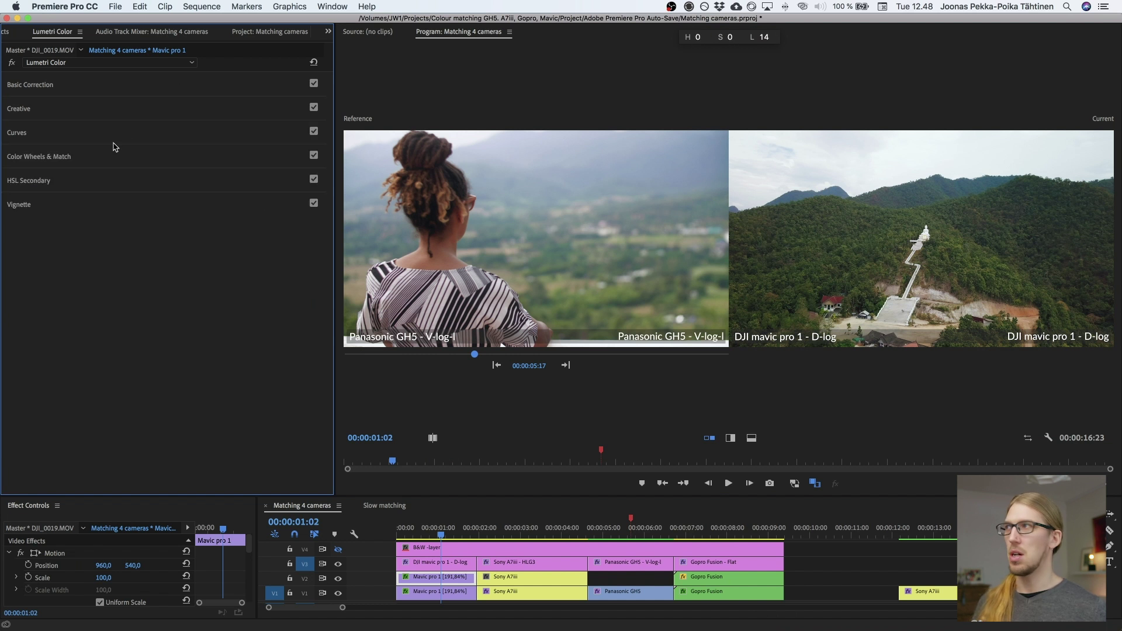
left_click(116, 133)
scroll(111, 325, "down", 1)
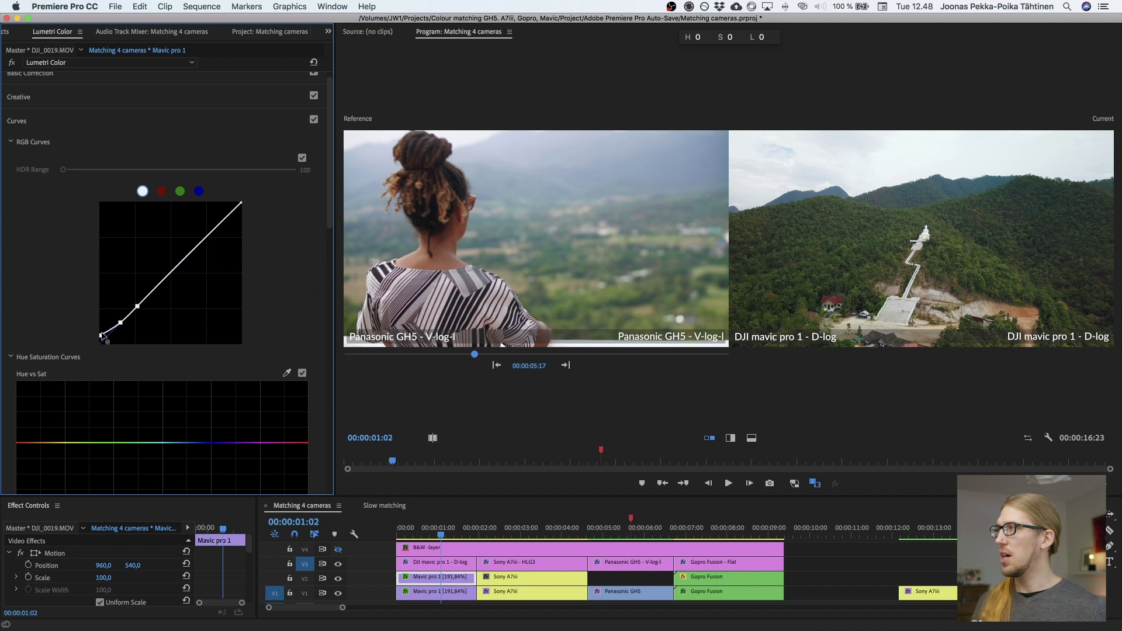
left_click_drag(102, 337, 119, 322)
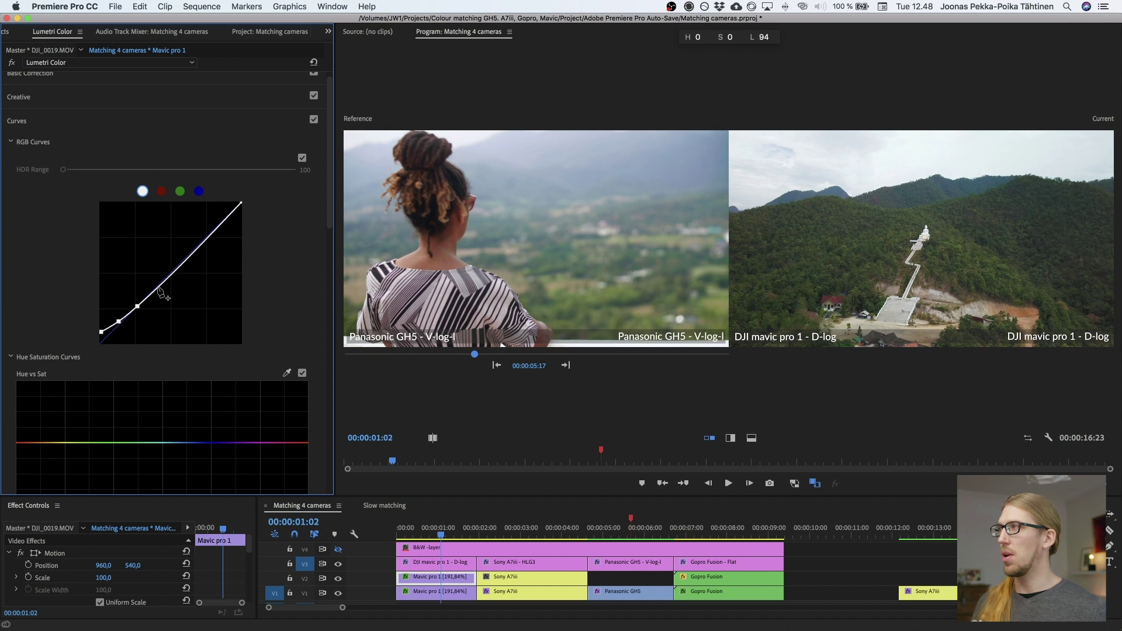
left_click_drag(157, 288, 177, 268)
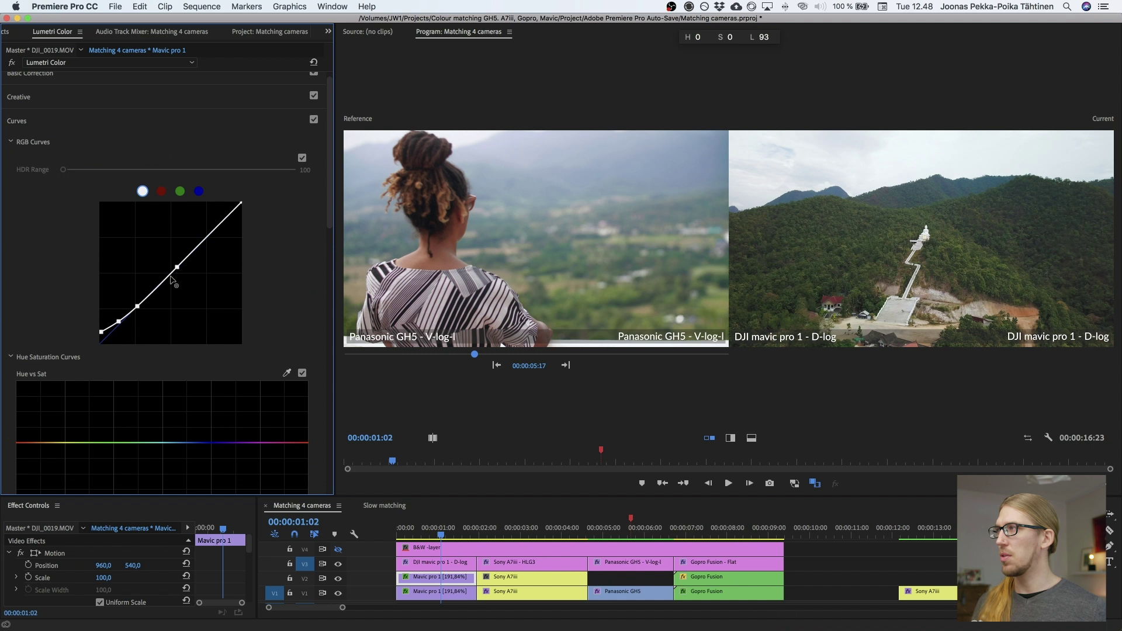
left_click(314, 119)
left_click(314, 120)
left_click(314, 120)
left_click(314, 119)
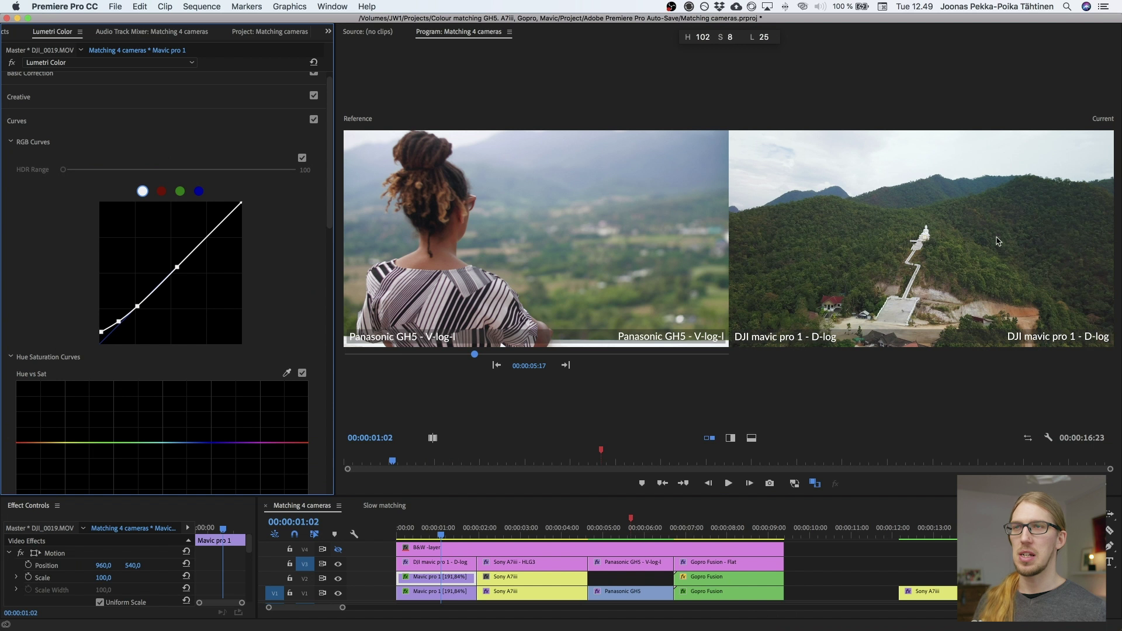
Add shadow and midtone points to the Mavic clip's blue curve and compare with Curves off and on.
left_click(202, 192)
left_click(130, 317)
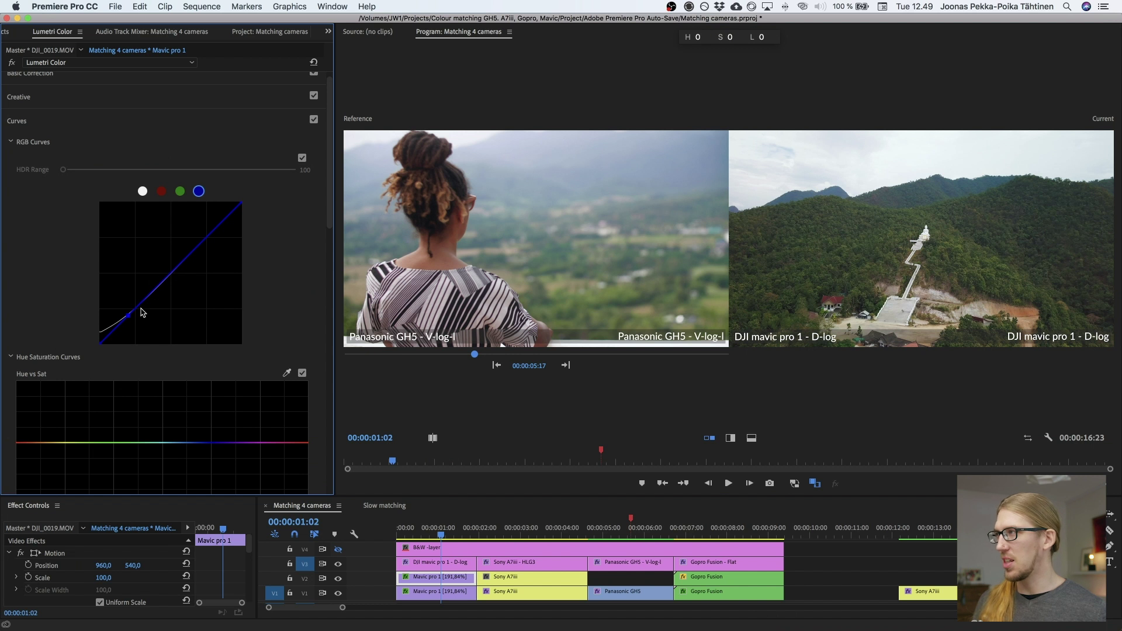
left_click(172, 273)
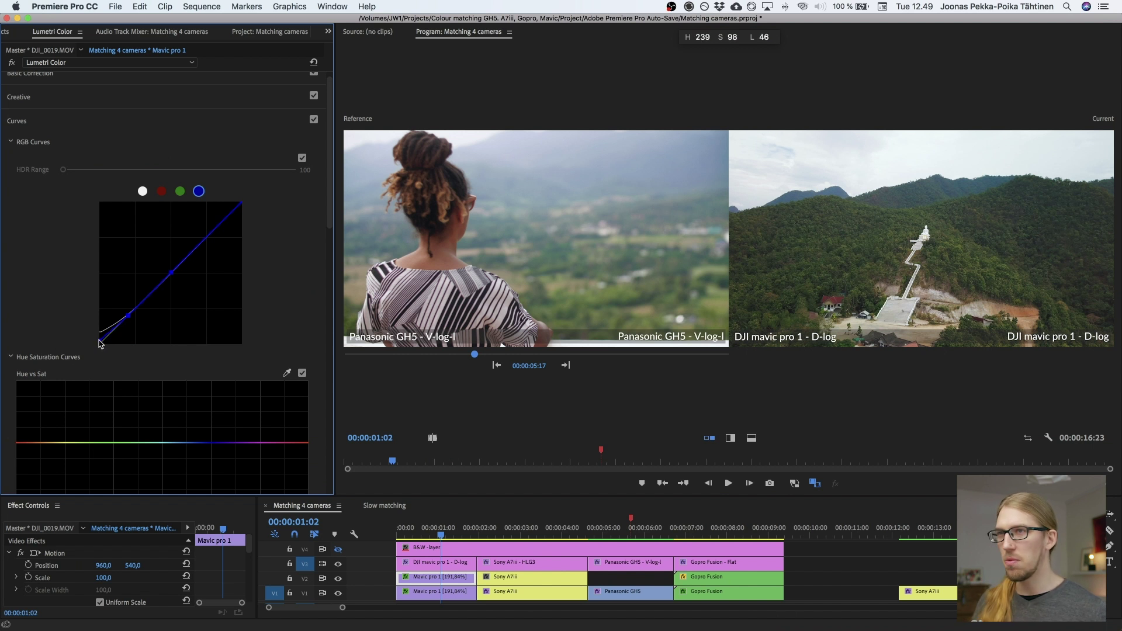
left_click(314, 120)
left_click(314, 120)
left_click(314, 119)
left_click(314, 120)
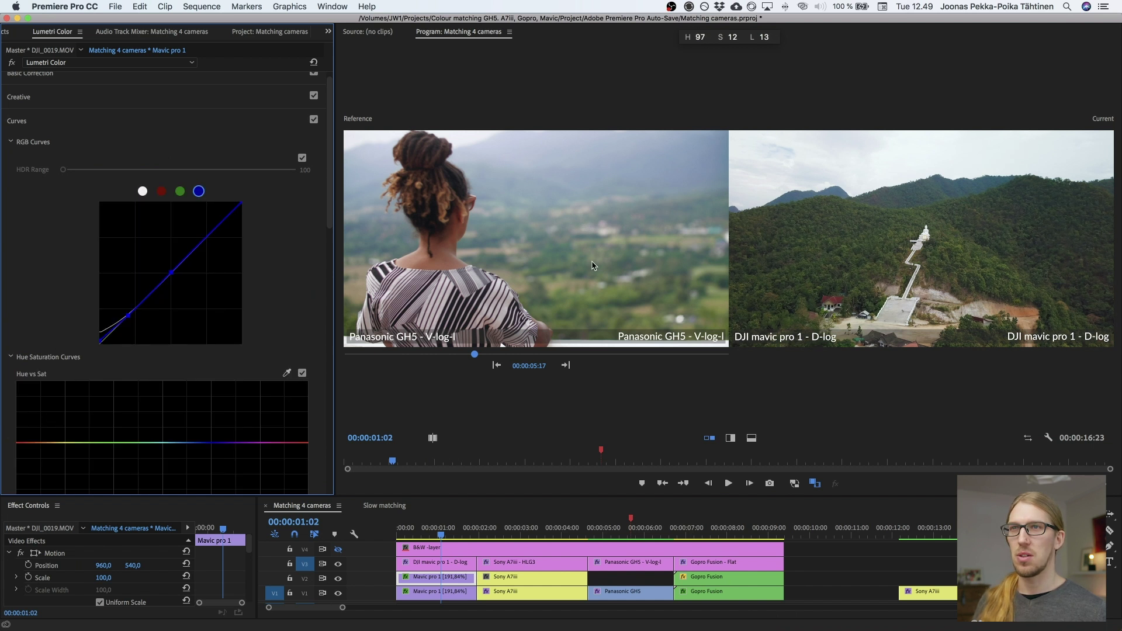
Lower the shadow point next to the black point slightly on the Mavic clip's white RGB curve.
left_click(143, 191)
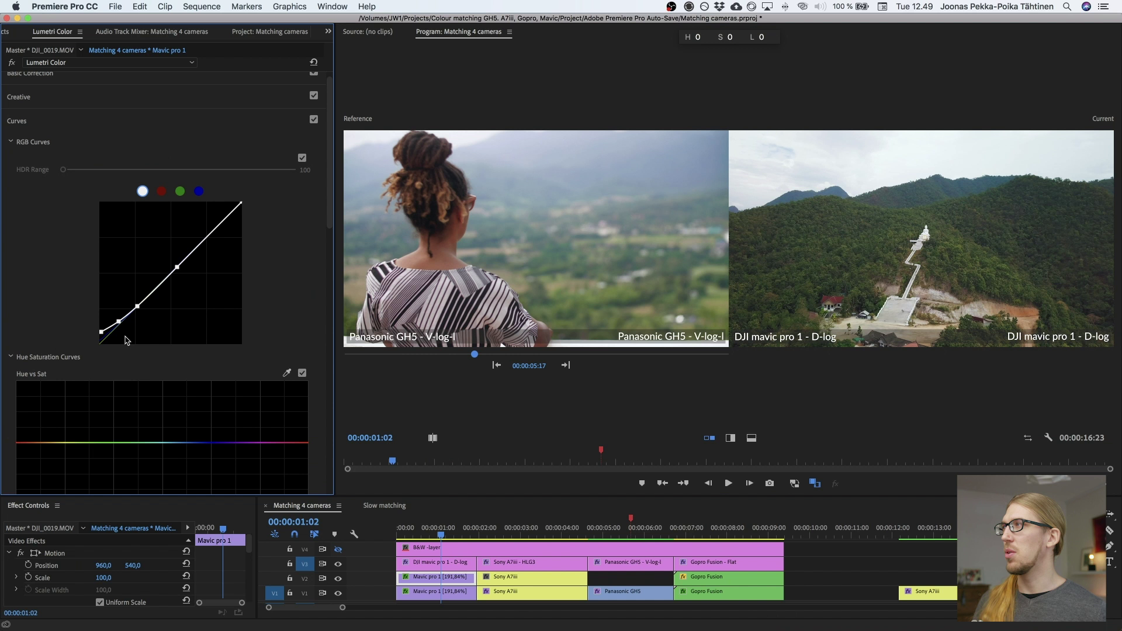
left_click_drag(120, 324, 118, 325)
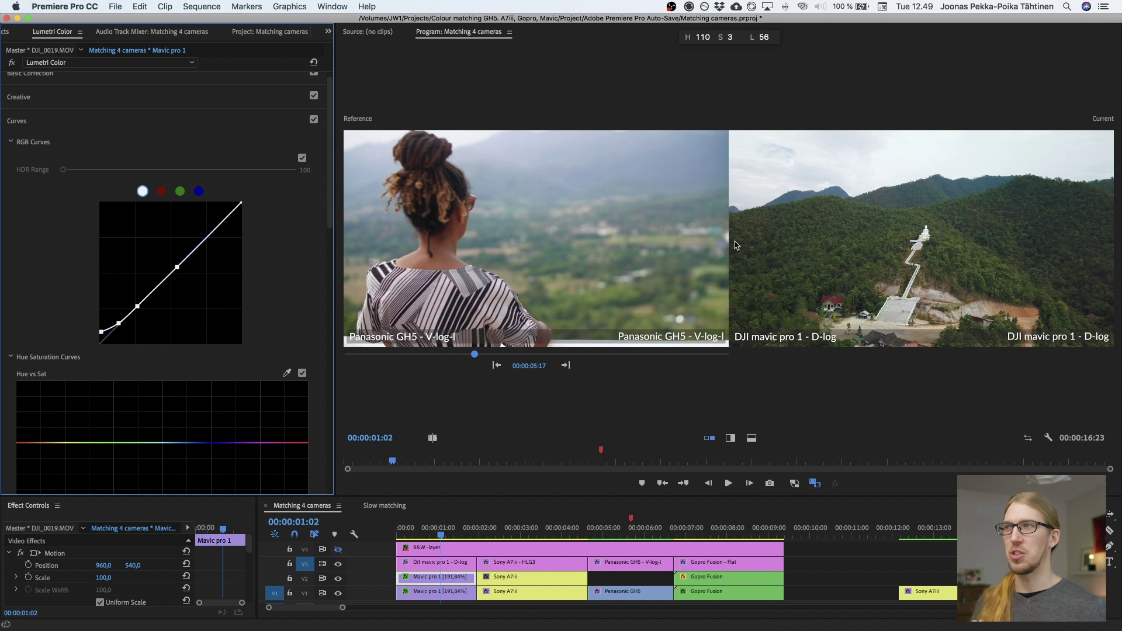
Show the Sony A7iii footage beside the reference and examine the Basic Correction settings of the graded clip on track V1.
left_click(526, 529)
left_click(535, 564)
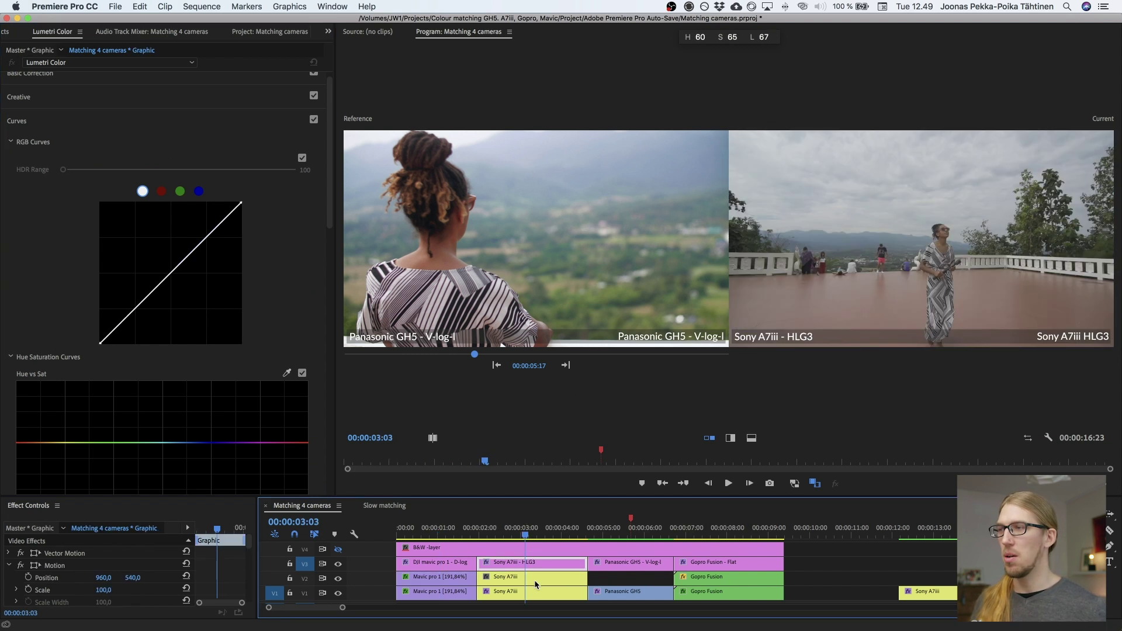
left_click(538, 594)
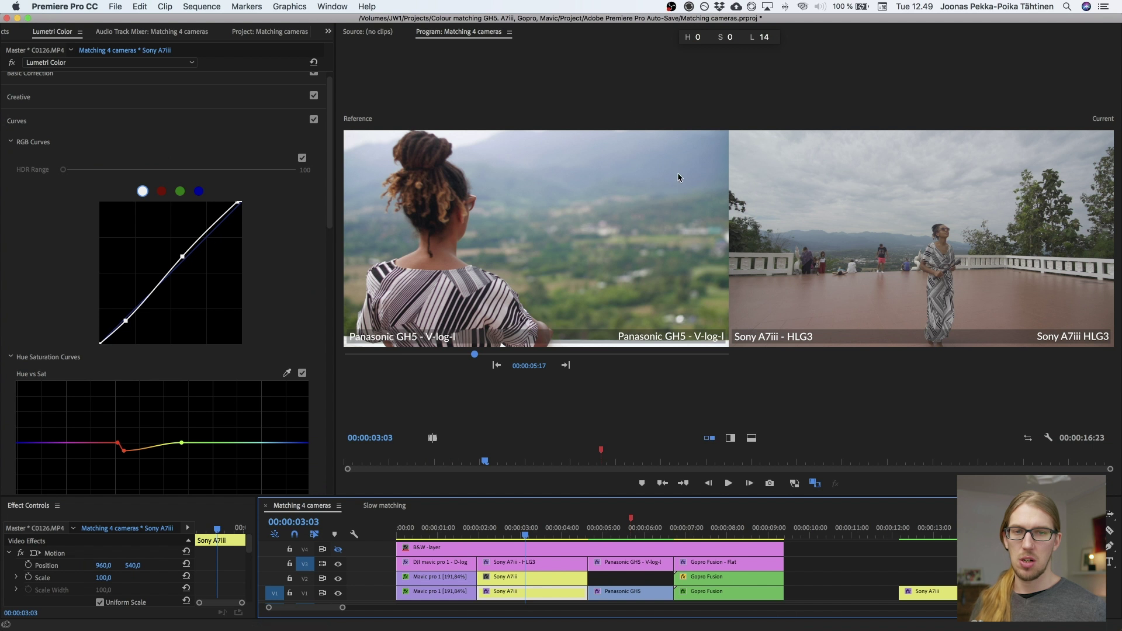
scroll(155, 111, "up", 1)
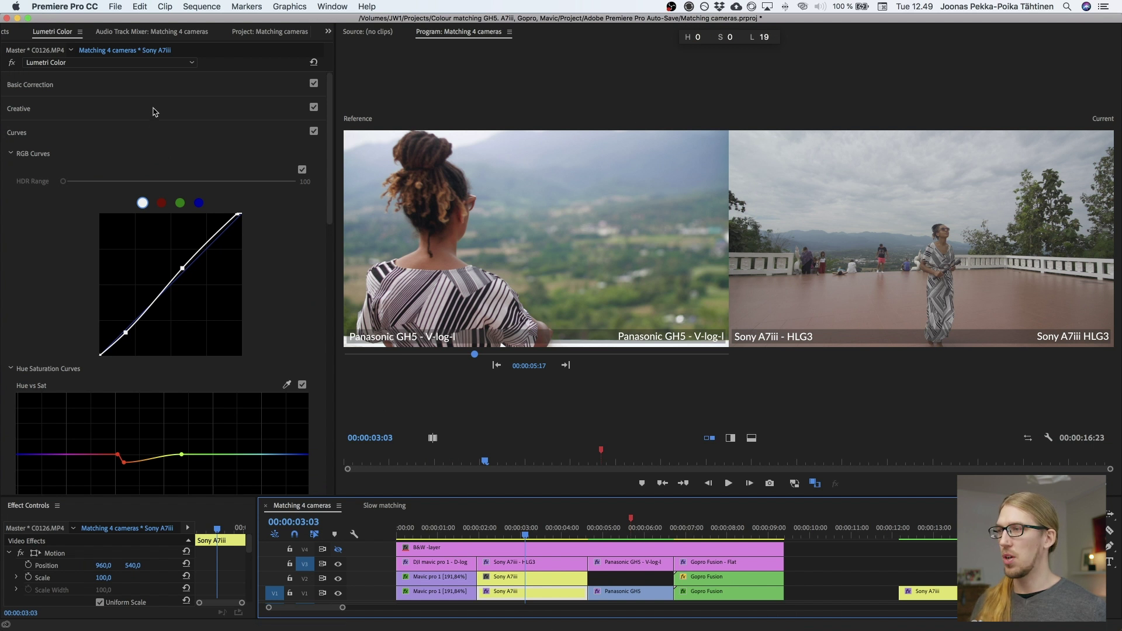
left_click(115, 88)
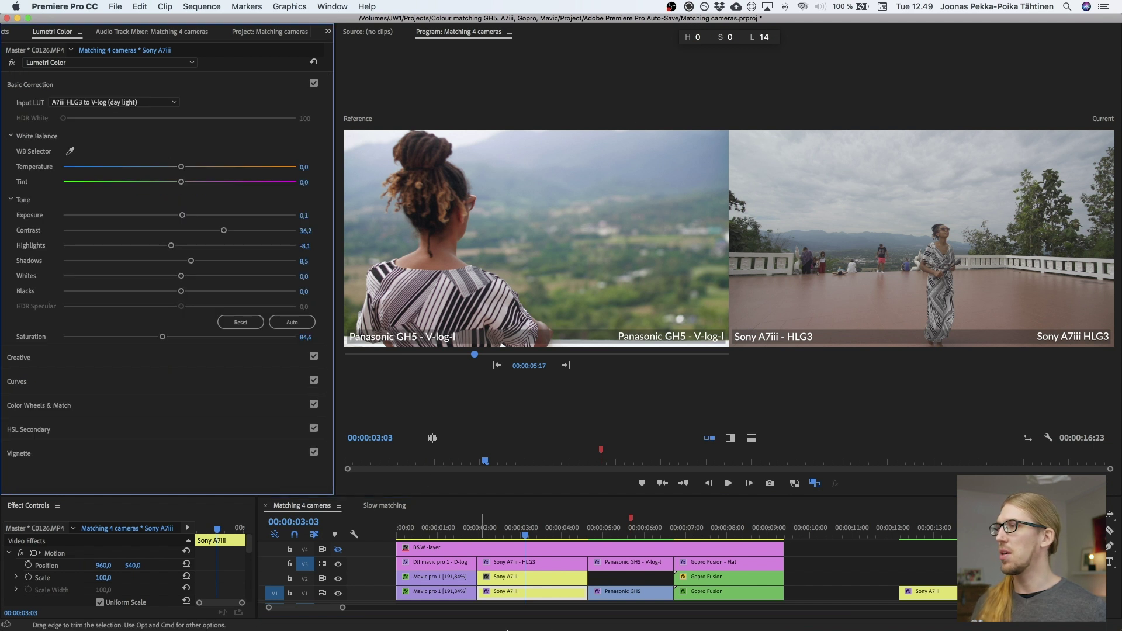
Apply the A7iii HLG3 to V-log (day light) input LUT to the Sony A7iii clip on track V2.
left_click(517, 580)
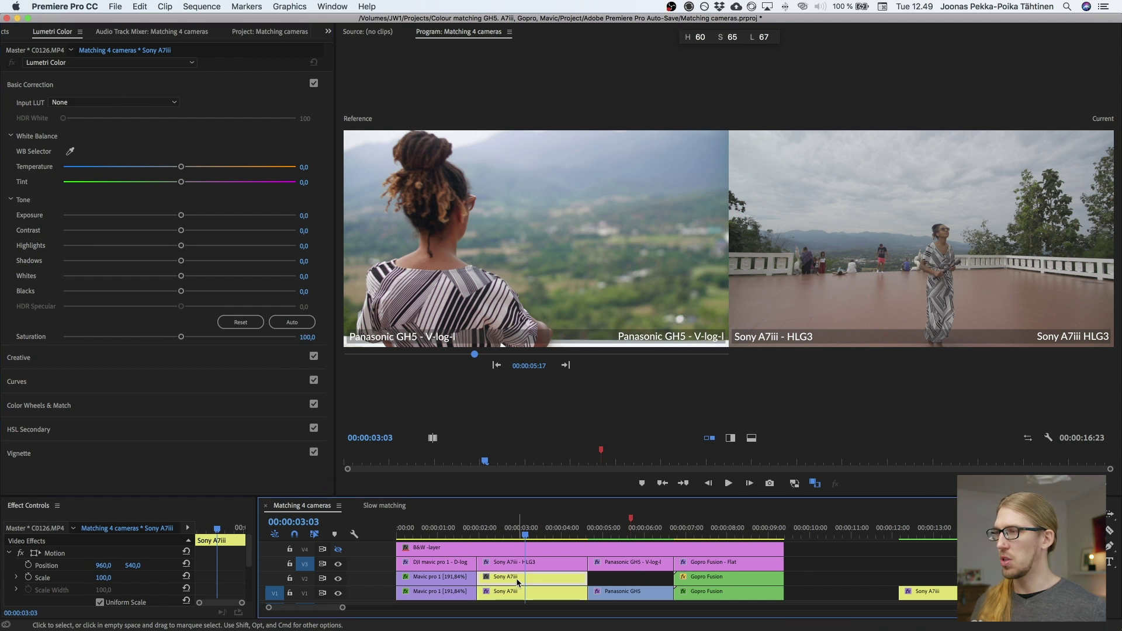
left_click(135, 103)
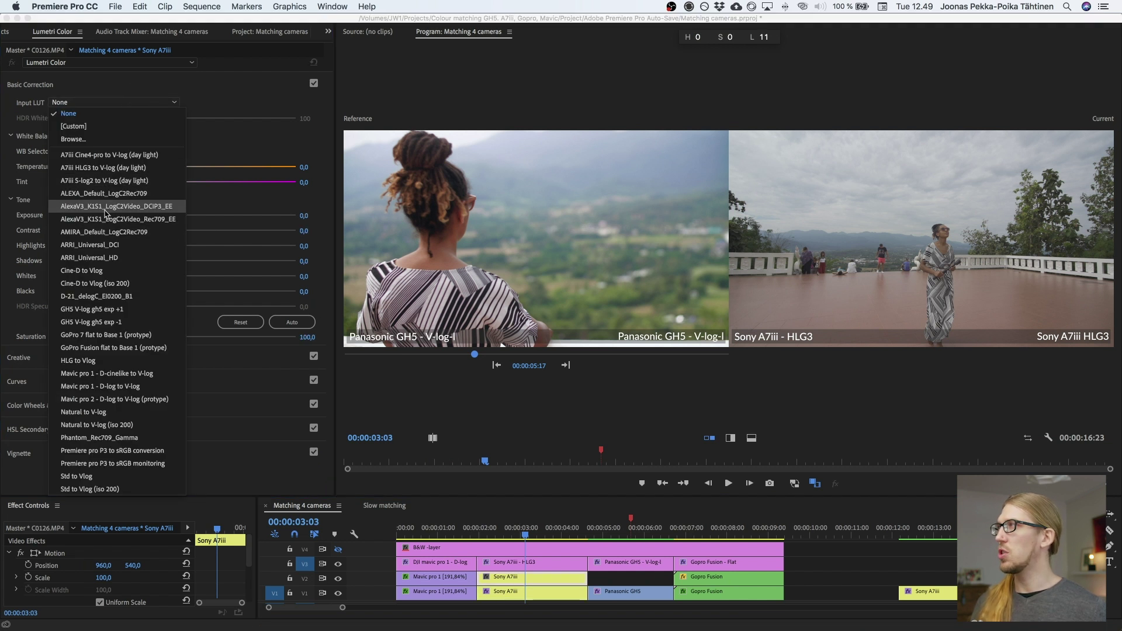
left_click(95, 168)
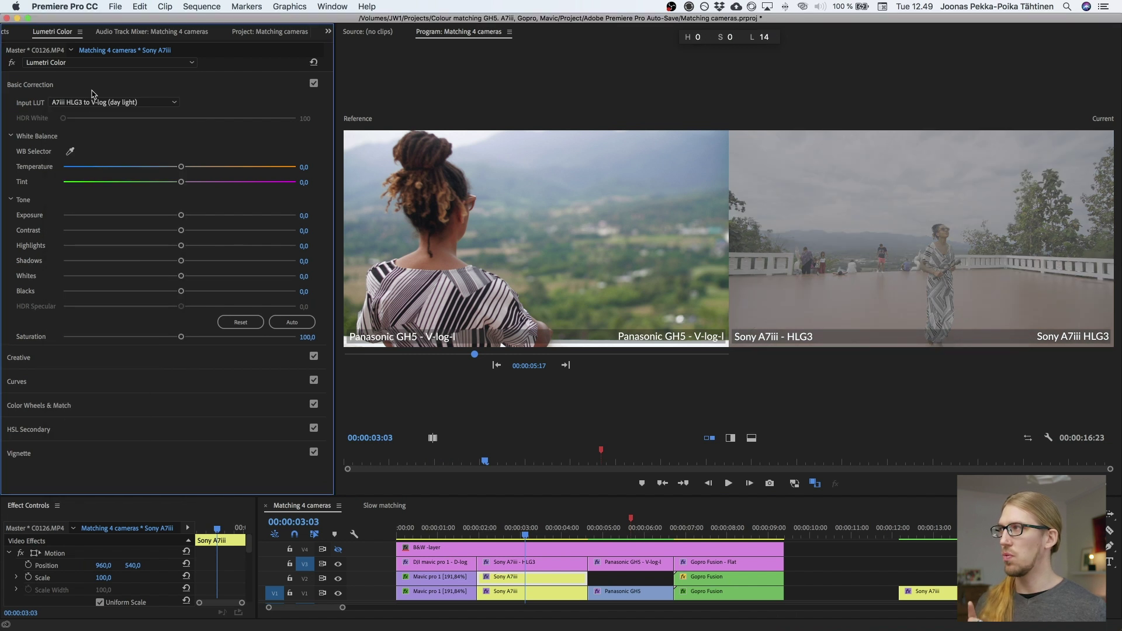
Apply the Joo.Works V-log - Colour 2 look to the Sony A7iii clip in the Creative section.
left_click(76, 82)
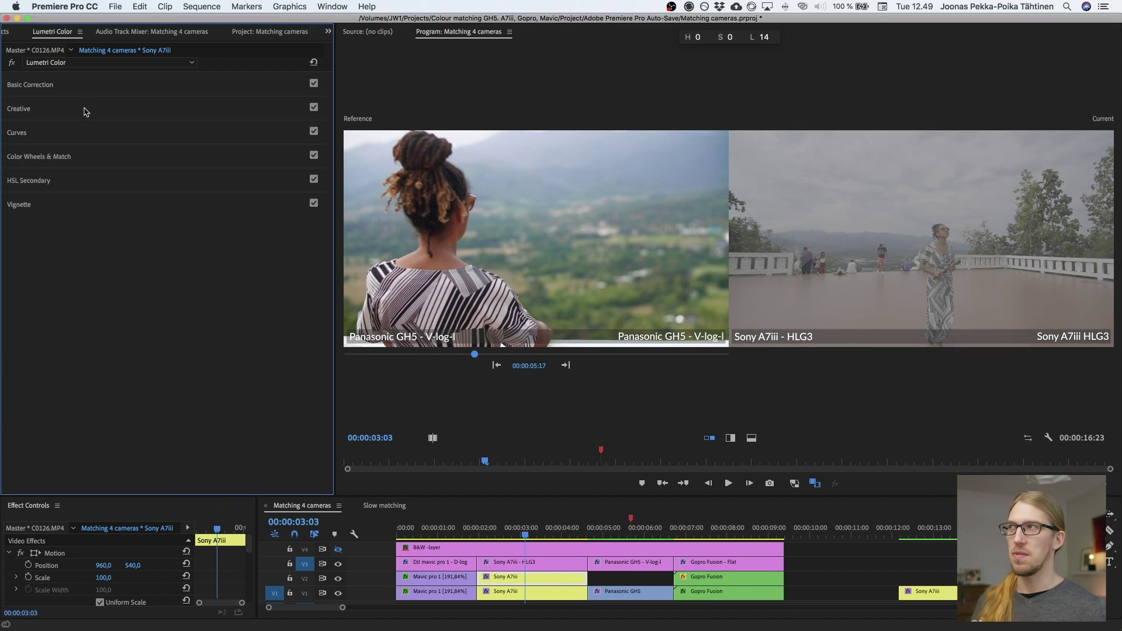
left_click(86, 110)
left_click(98, 126)
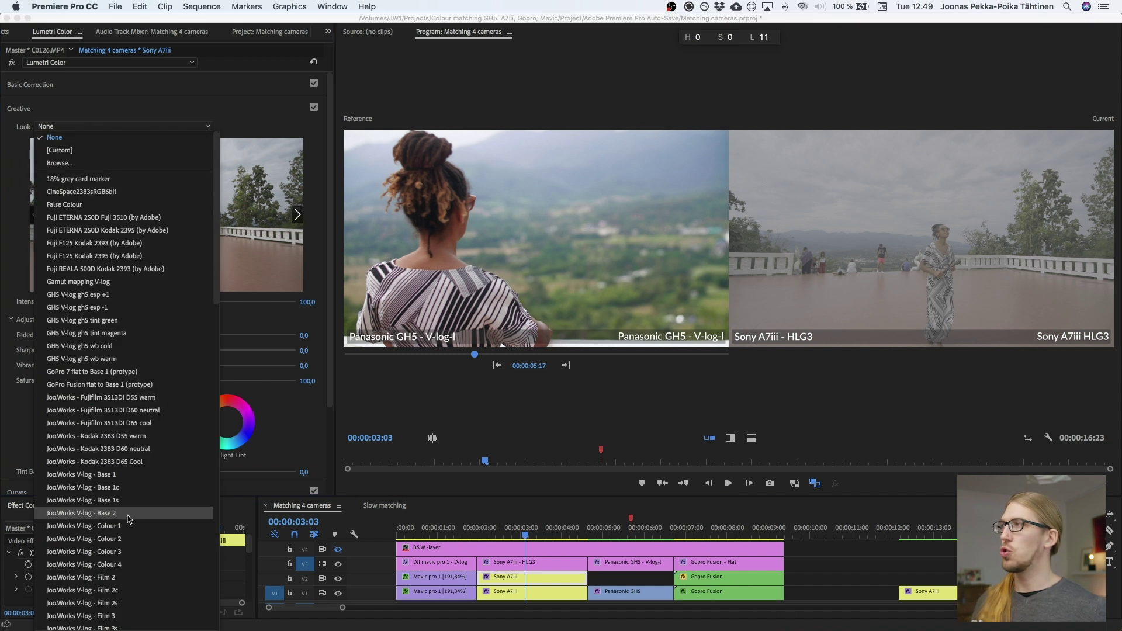
left_click(120, 539)
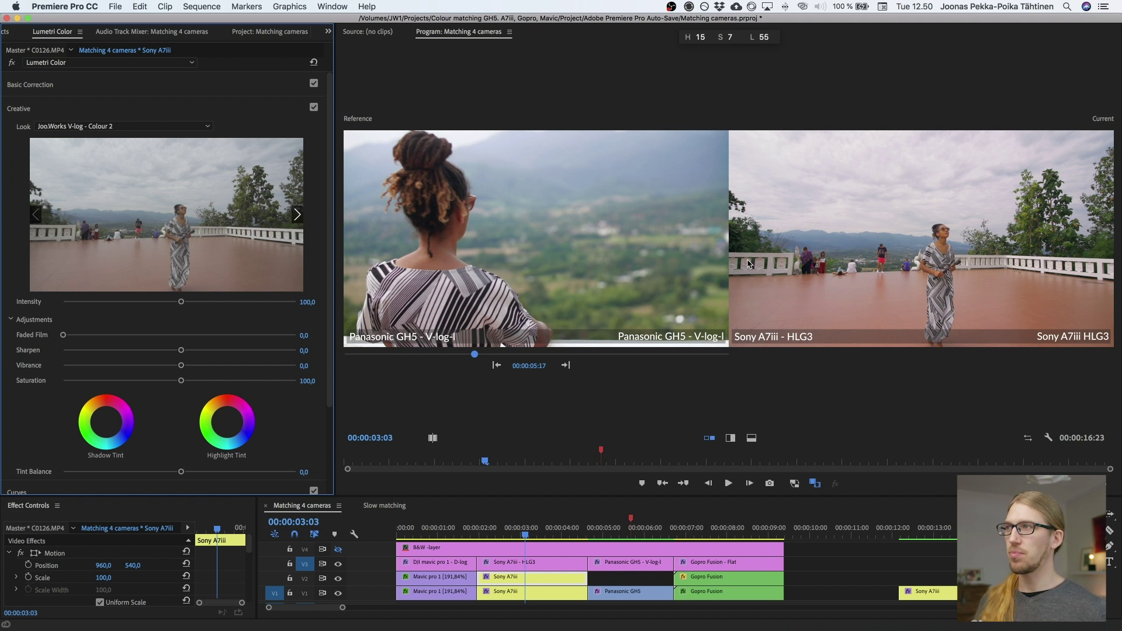
With the B&W layer shown temporarily, set the Sony A7iii clip's Exposure to 0.1, Contrast to 36.2, Highlights to -8.1 and Shadows to 8.5.
left_click(338, 550)
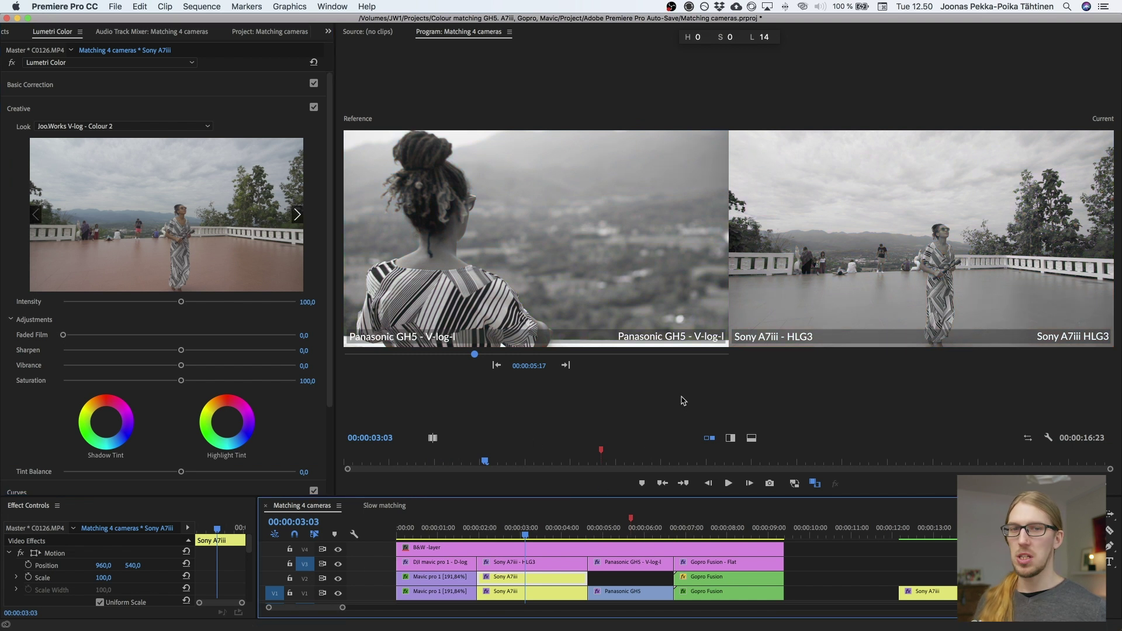
left_click(30, 85)
left_click(304, 246)
type("-871,")
key("Tab")
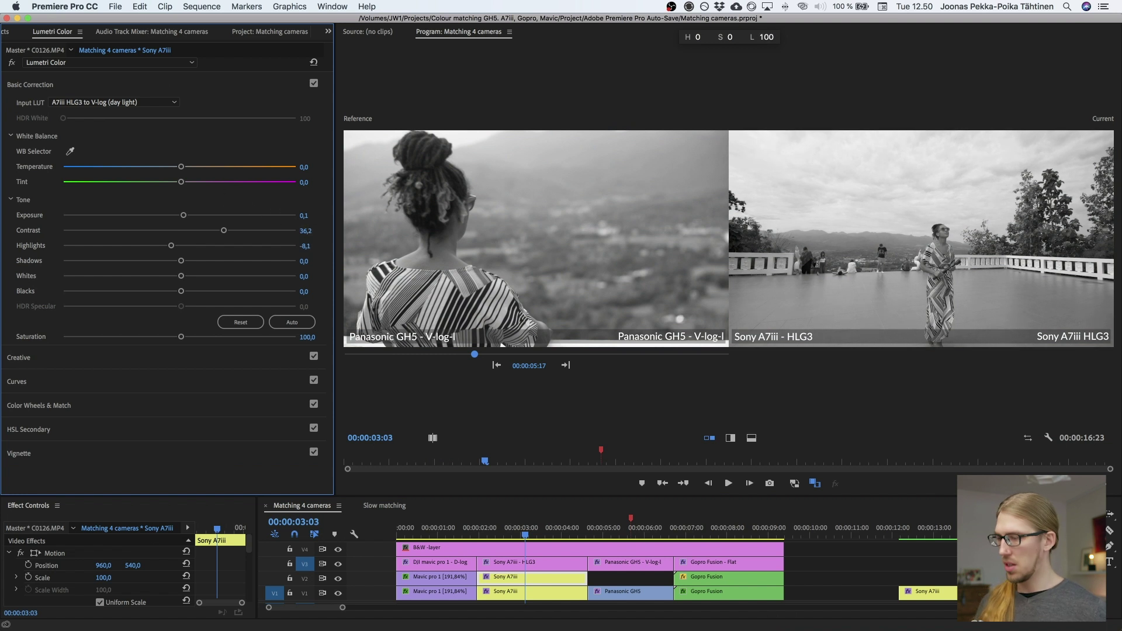
type("8,5")
key("Return")
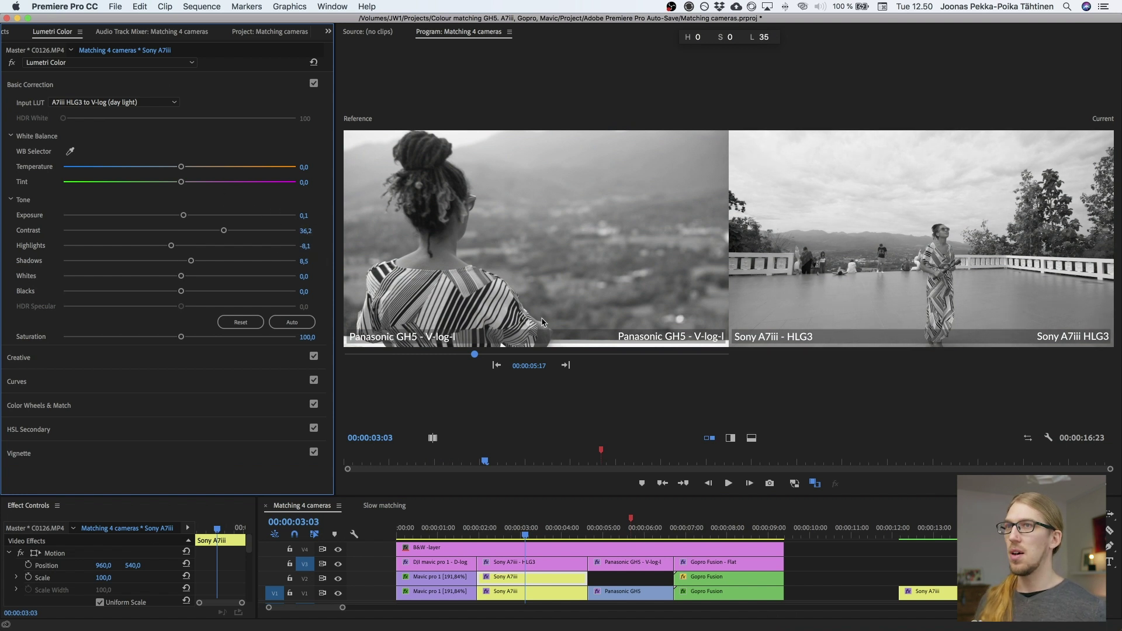
left_click(339, 550)
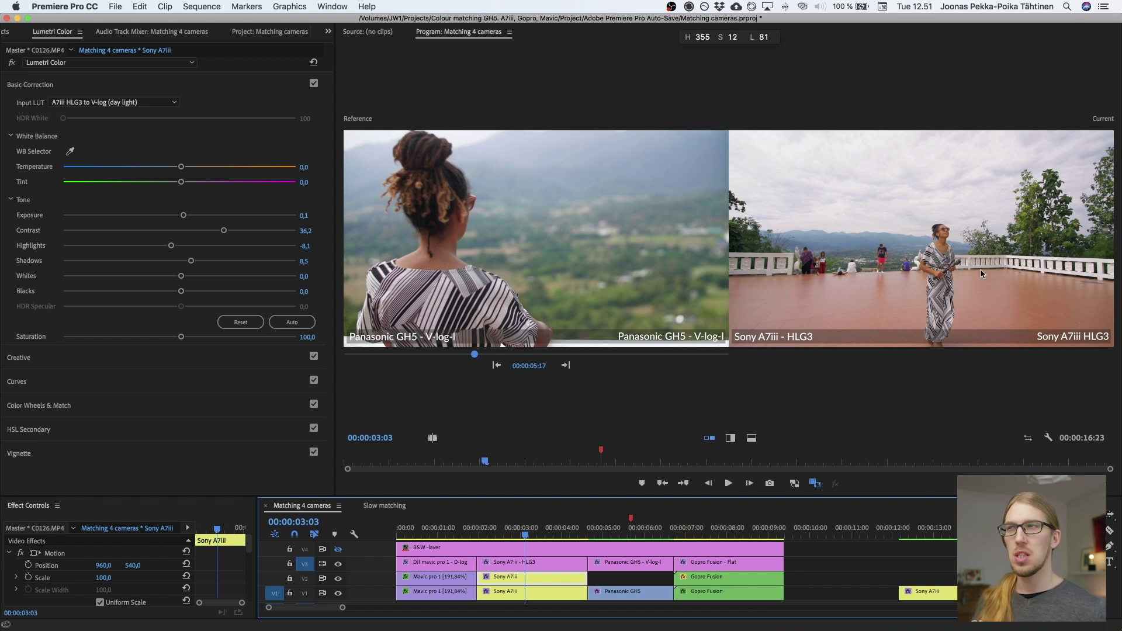
Advance the sequence to 00:00:03:05 and reduce the Sony A7iii clip's Basic Correction Saturation to 87.2.
key("Right")
key("Right")
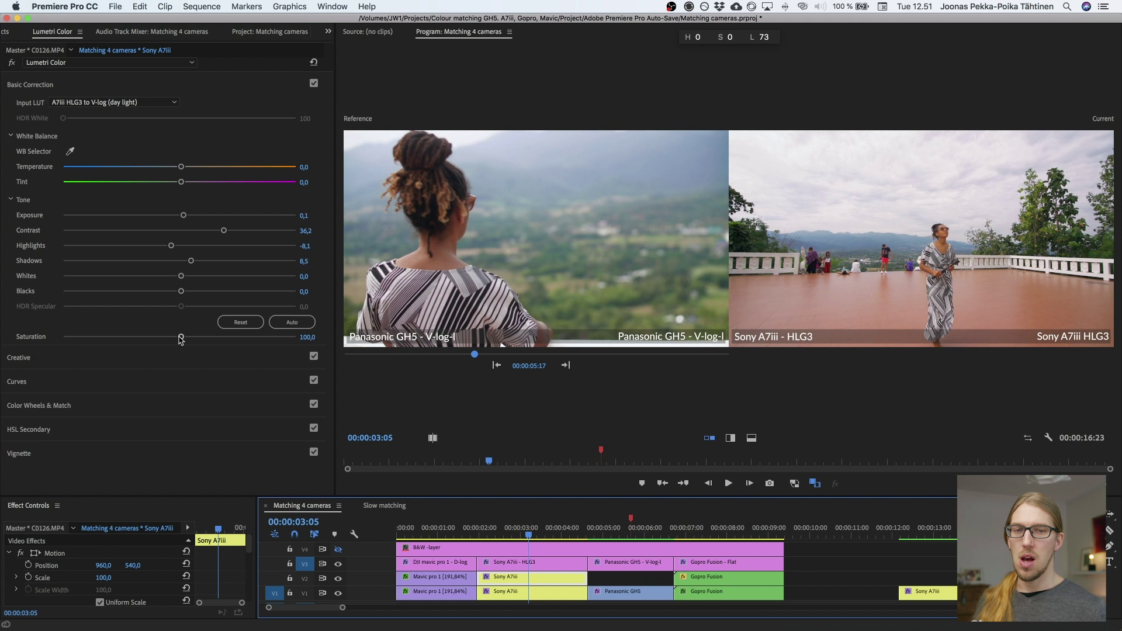
left_click_drag(180, 339, 166, 343)
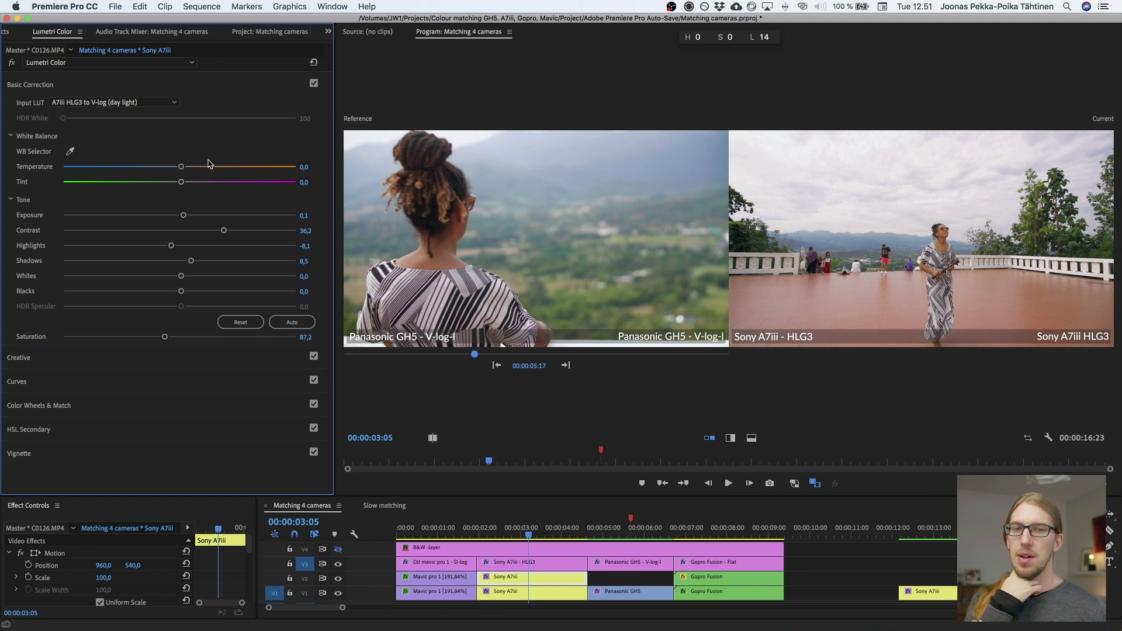
Compare colour values in the reference and Sony A7iii images with Classic Color Meter, placing its read-out just above the images.
left_click(13, 83)
left_click(85, 158)
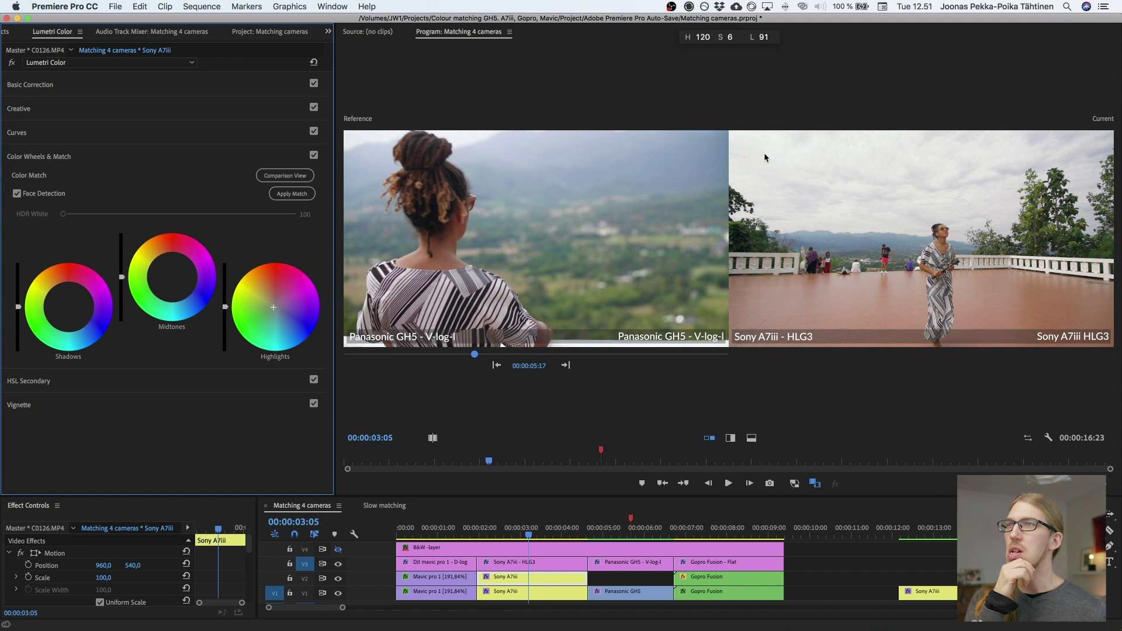
left_click(129, 110)
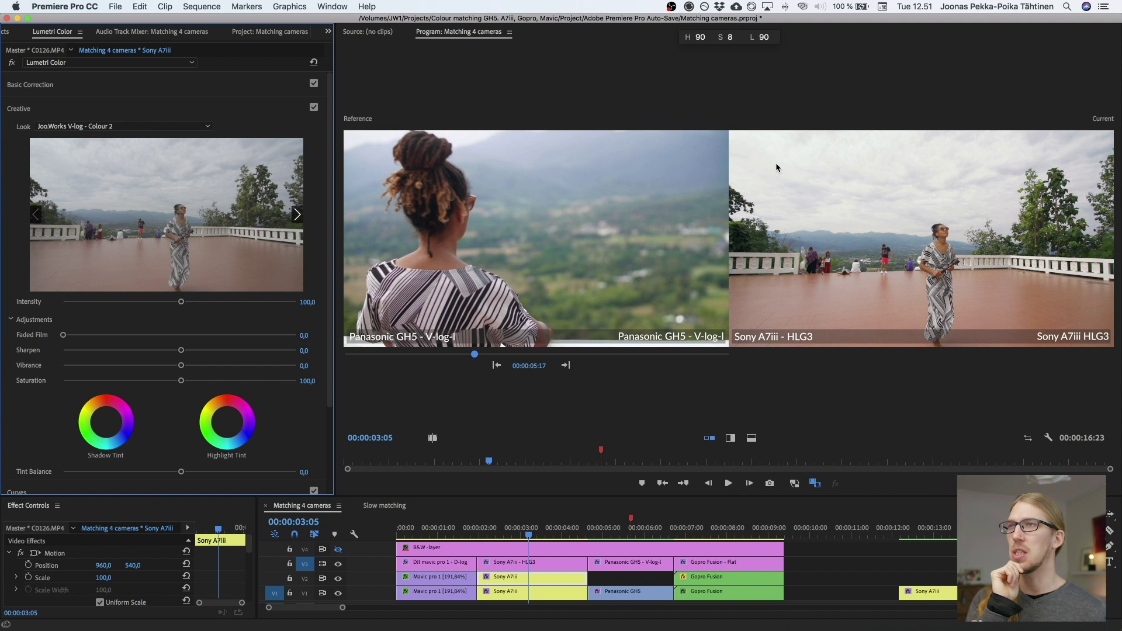
left_click_drag(741, 41, 735, 153)
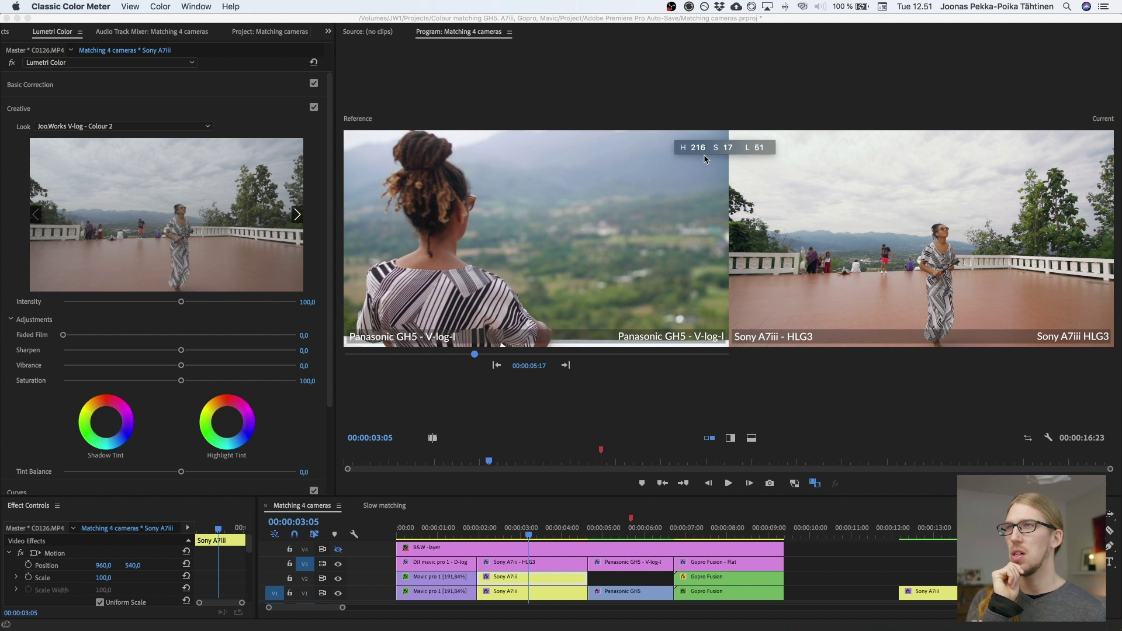
left_click_drag(715, 150, 713, 118)
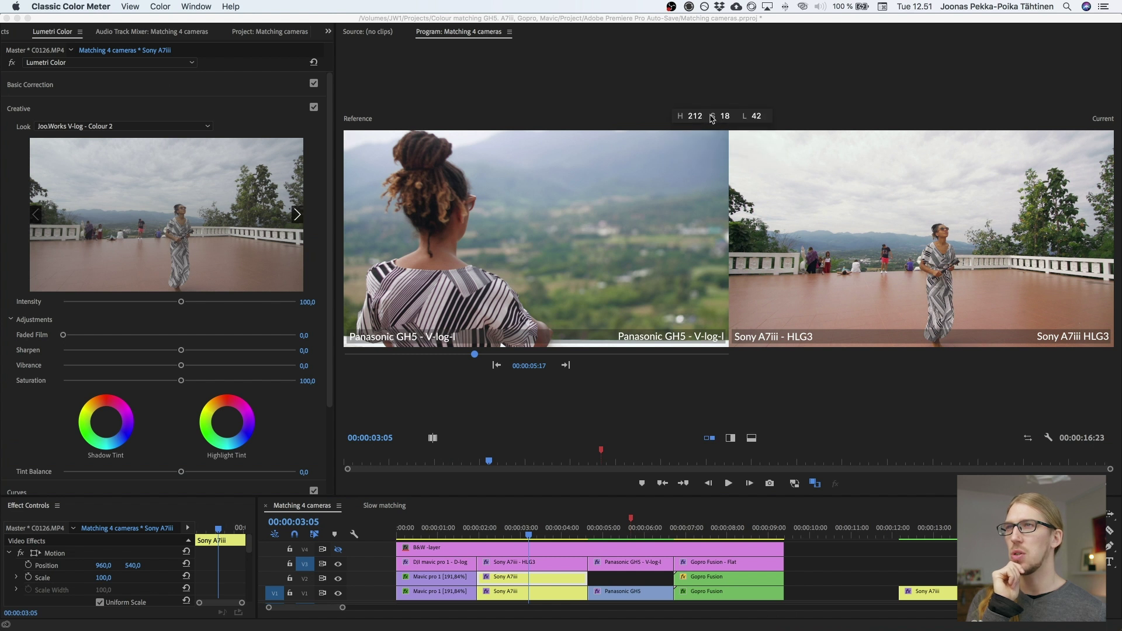
Anchor the shadows on the Sony A7iii clip's RGB curve with a lower-quarter point and pull the white point slightly inward.
left_click(119, 104)
left_click(119, 114)
left_click(119, 134)
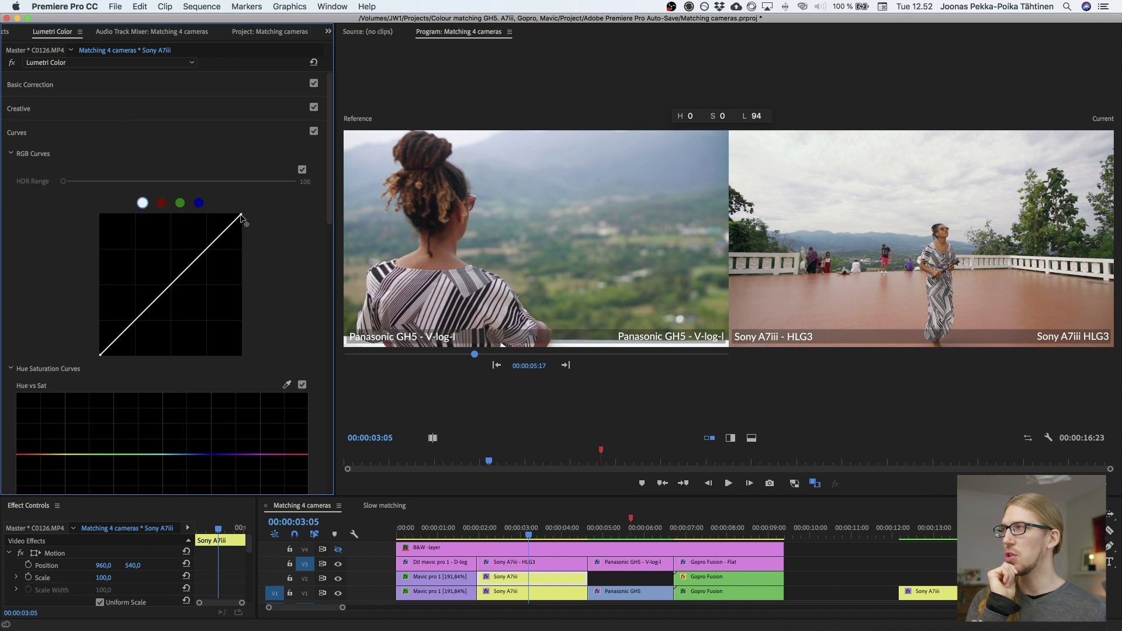
left_click(135, 321)
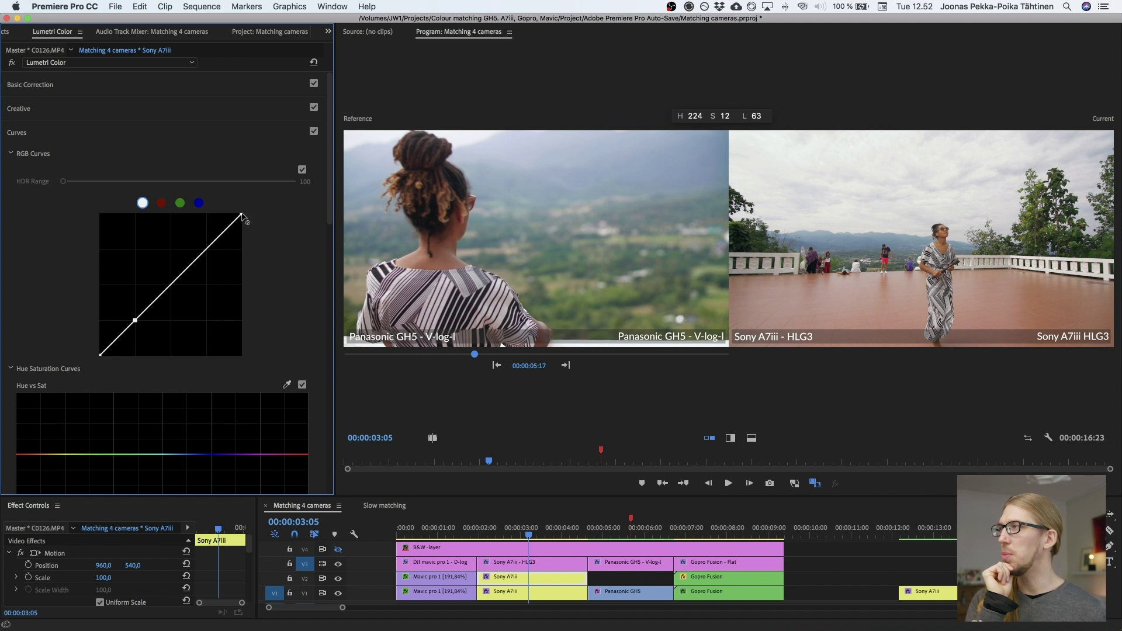
left_click_drag(238, 216, 237, 215)
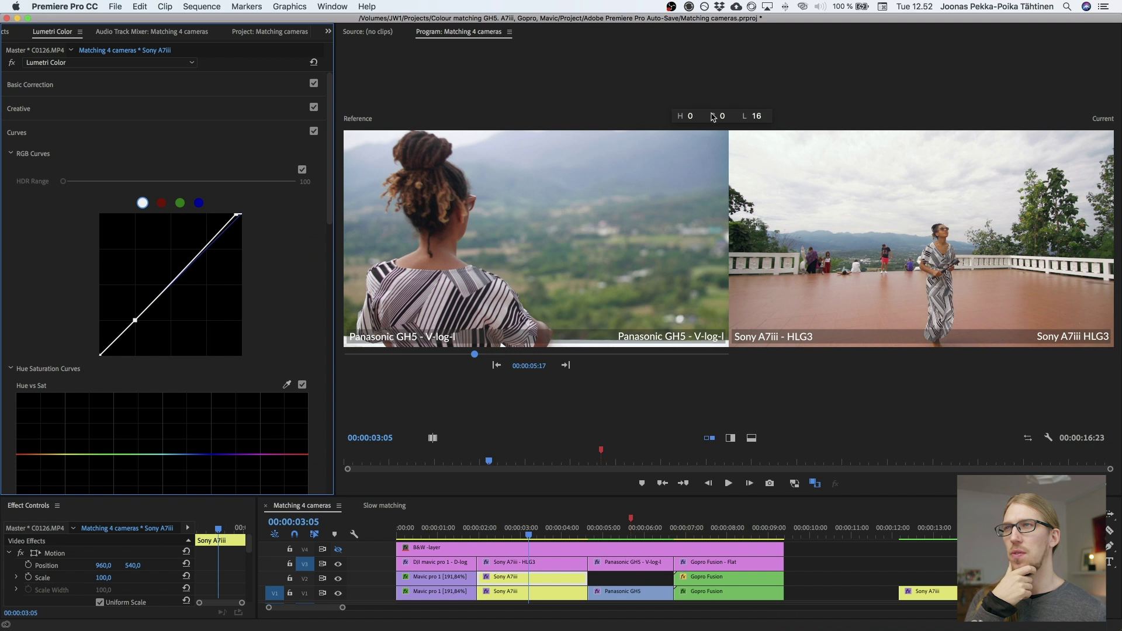
Sample the woman's skin in the Sony A7iii image with Classic Color Meter, then park the read-out above the images again.
key("super+Tab")
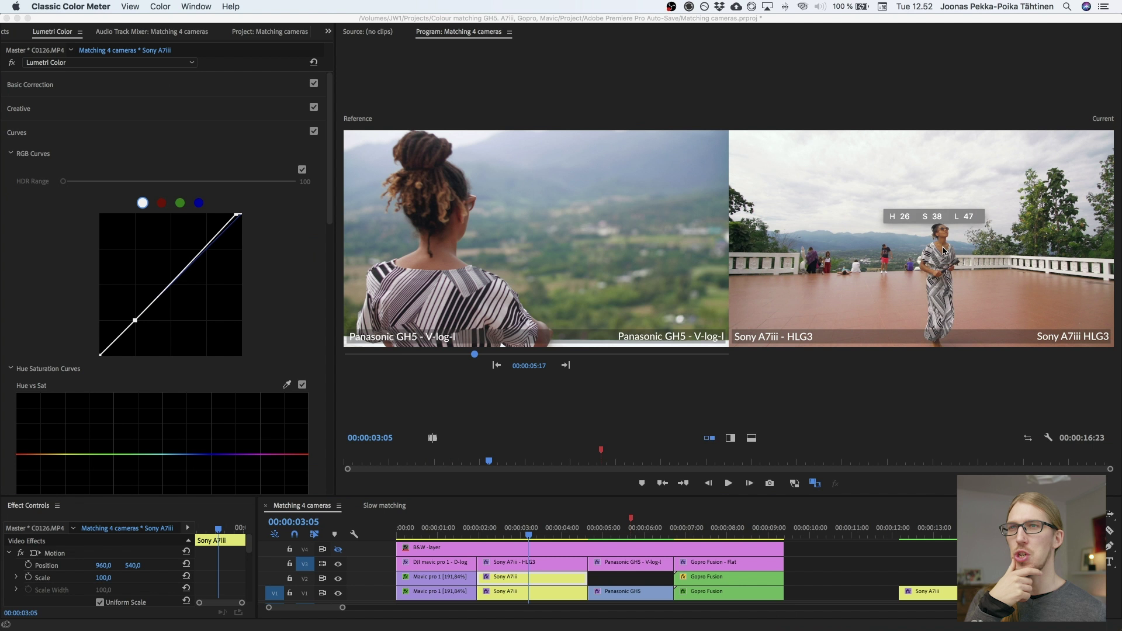
left_click(699, 109)
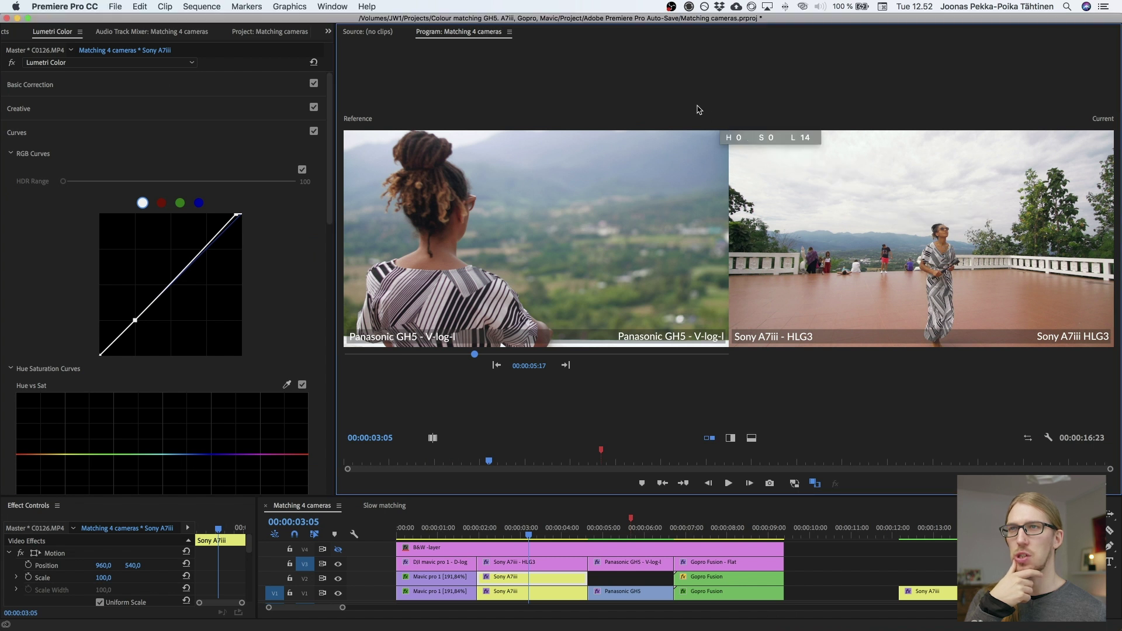
left_click(710, 119)
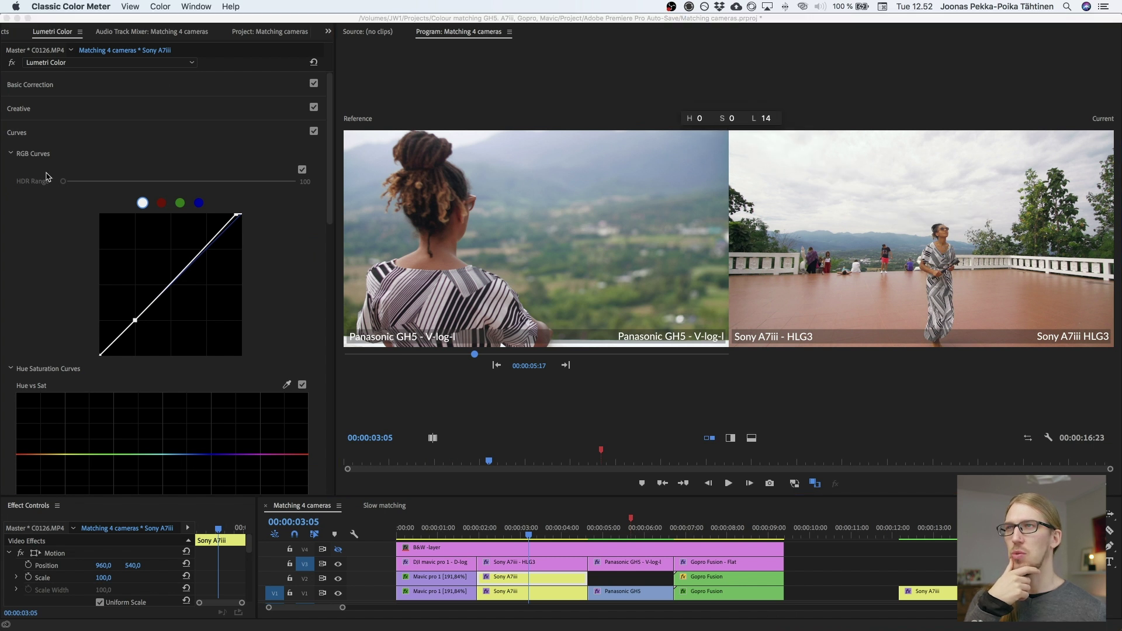
Sample a colour for the Sony A7iii clip's Hue vs Sat curve and lower its orange point slightly to desaturate the oranges.
scroll(103, 288, "down", 5)
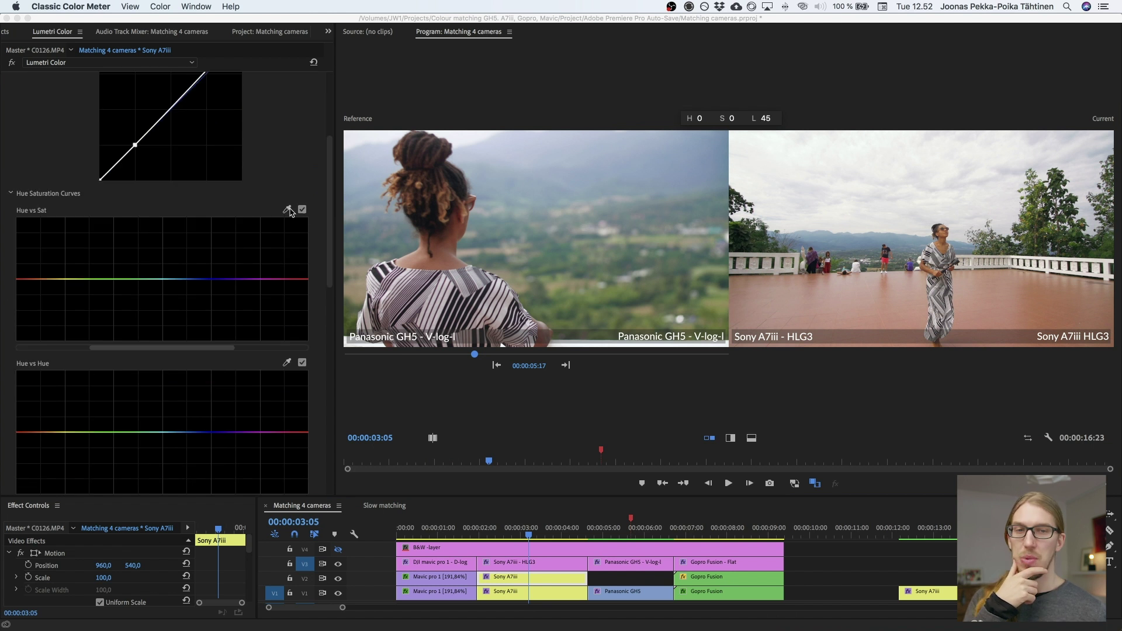
left_click(288, 211)
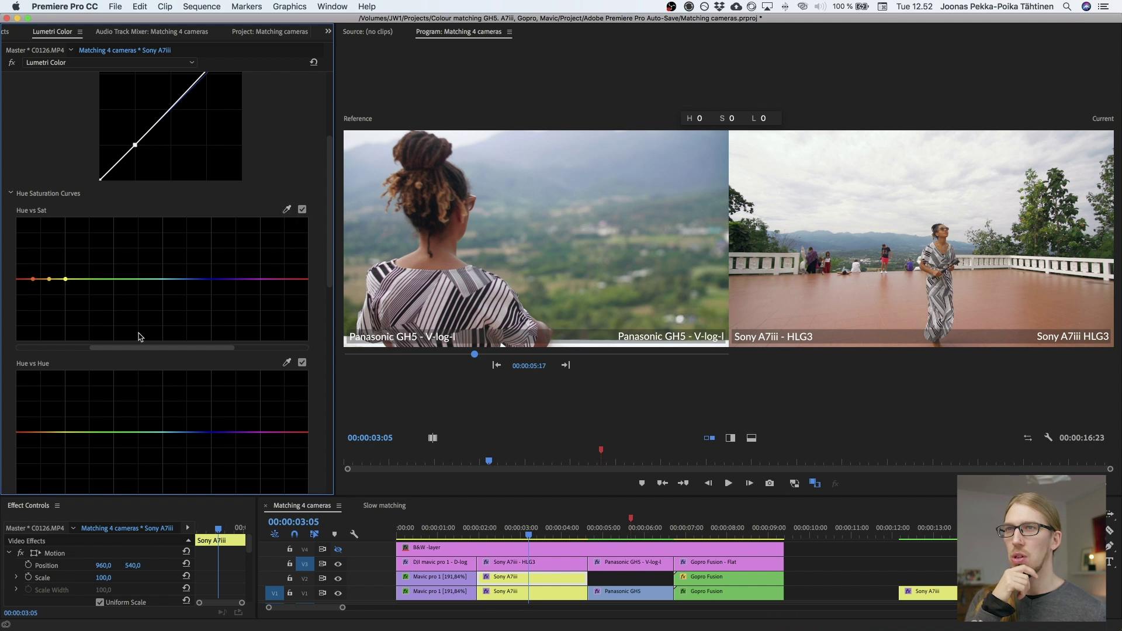
left_click_drag(50, 280, 53, 364)
key("ctrl+z")
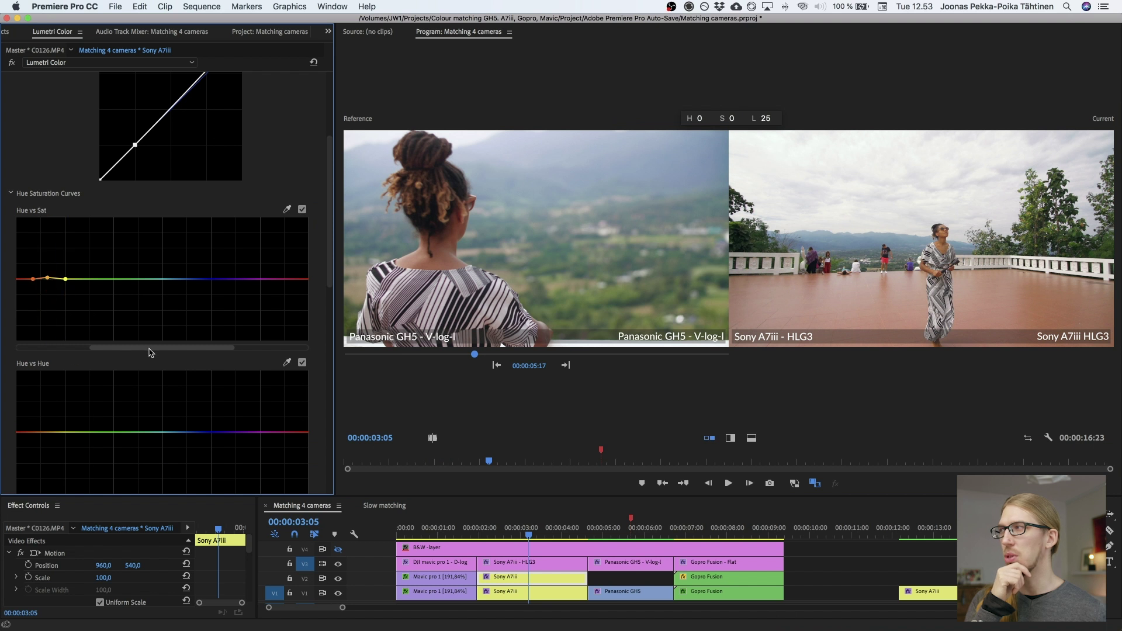
mouse_move(115, 280)
left_mouse_down()
mouse_move(102, 333)
mouse_move(114, 288)
left_mouse_up()
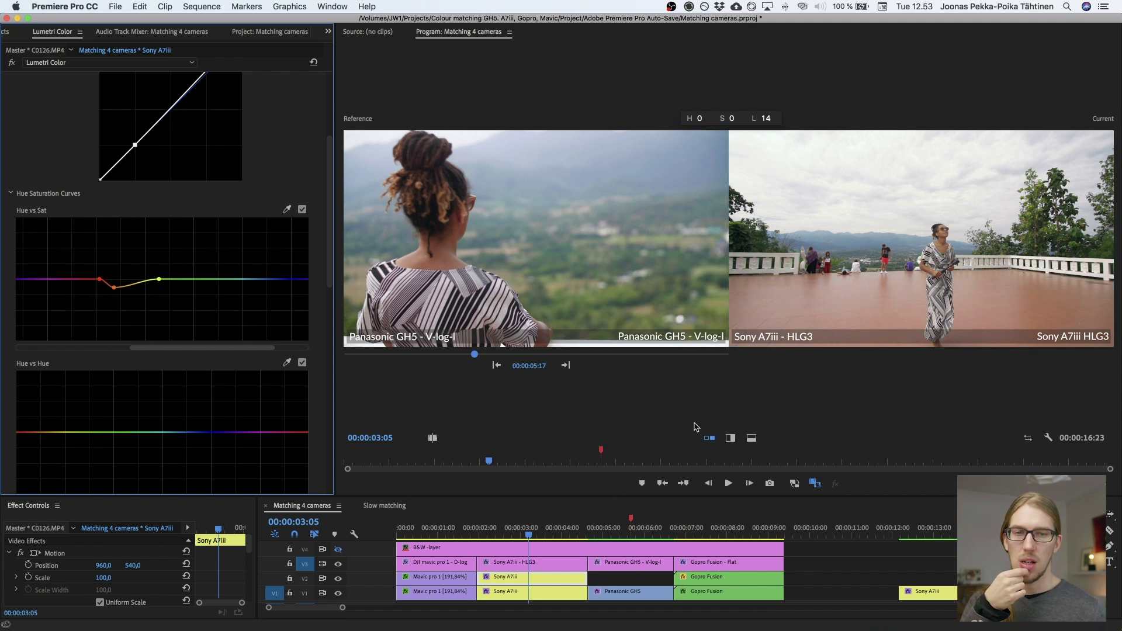
Add points around orange on the Sony A7iii clip's Hue vs Hue curve, raise the orange point slightly, and collapse the Curves section.
scroll(145, 415, "down", 5)
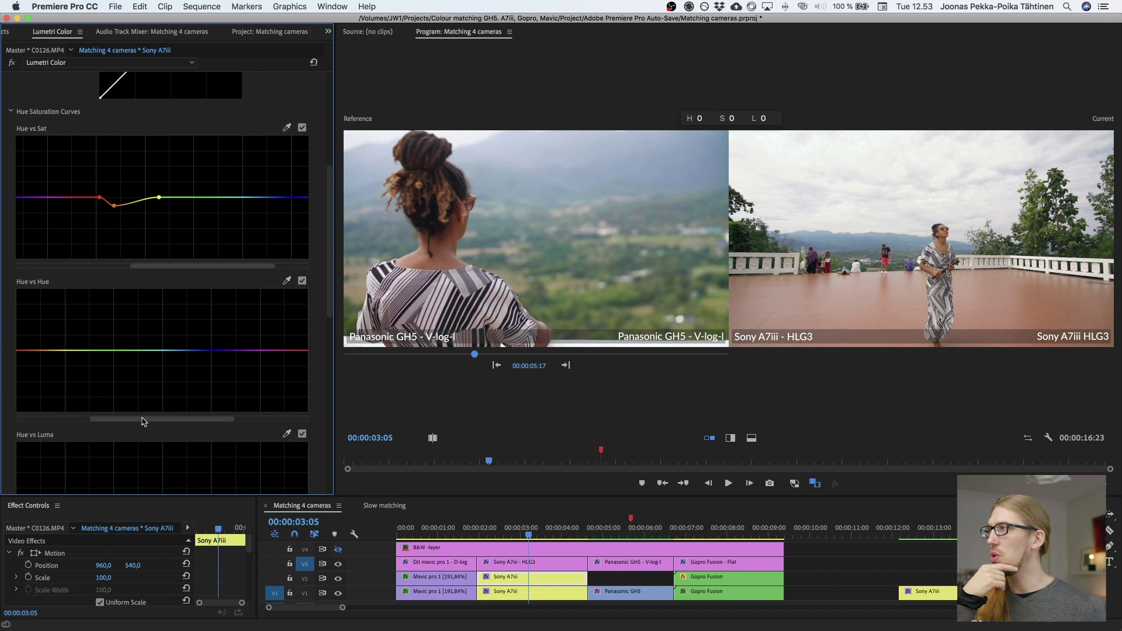
left_click_drag(165, 420, 197, 420)
left_click(120, 351)
mouse_move(120, 352)
left_mouse_down()
mouse_move(118, 398)
mouse_move(118, 296)
mouse_move(123, 349)
left_mouse_up()
scroll(164, 292, "up", 6)
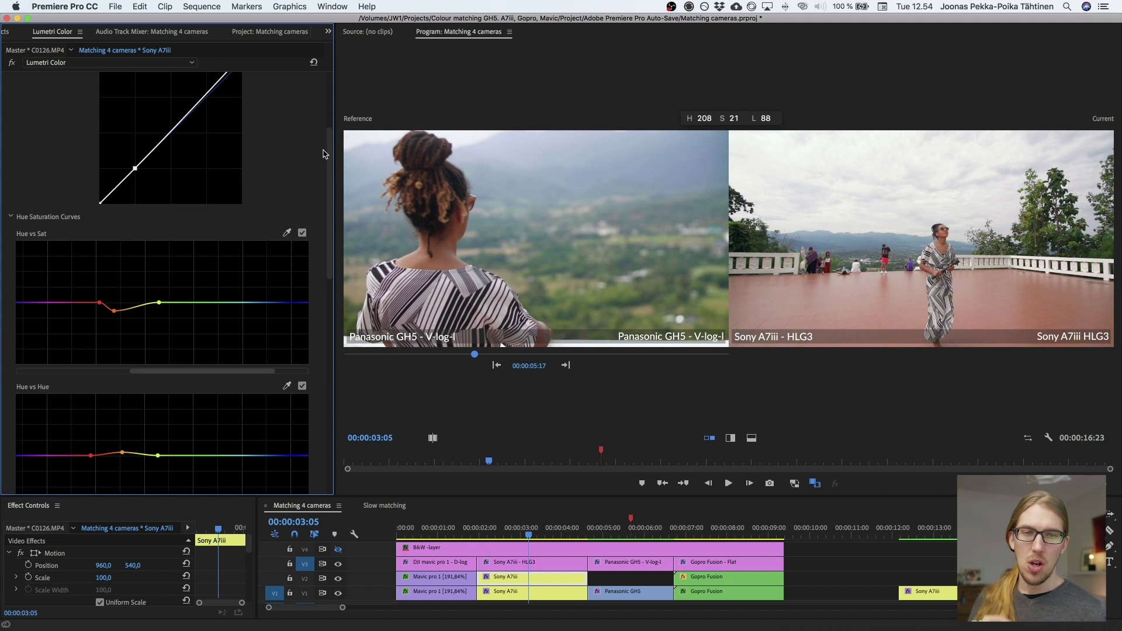
scroll(243, 188, "up", 5)
left_click(261, 125)
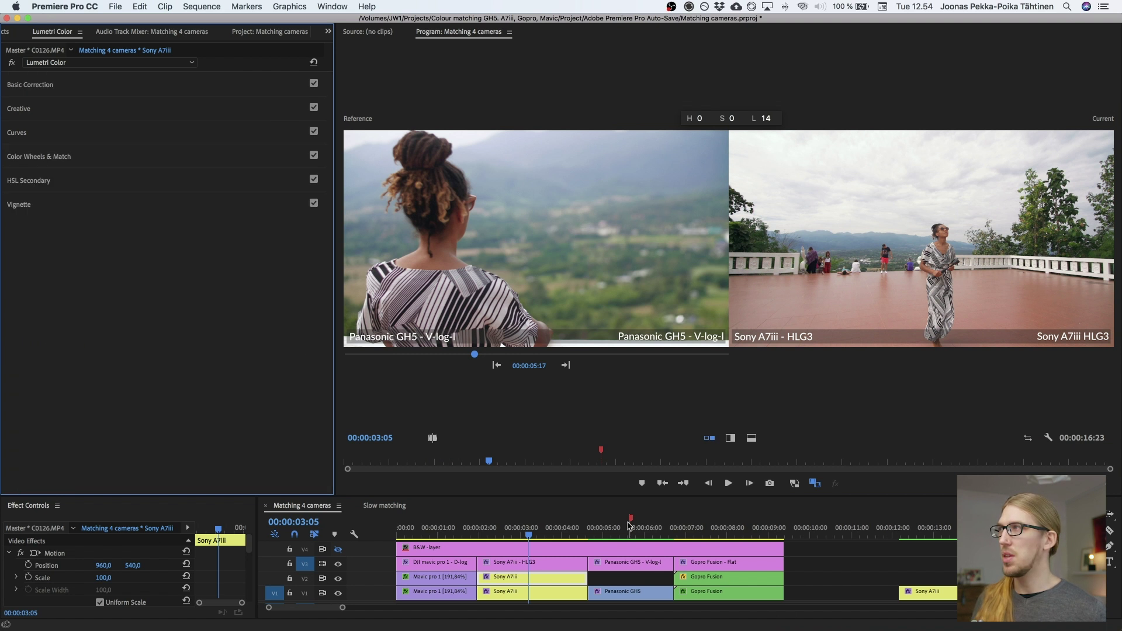
Select the Gopro Fusion clip on track V2 and show its footage at 00:00:07:13 beside the reference.
left_click(724, 530)
left_click(716, 578)
left_click(700, 530)
left_click(706, 531)
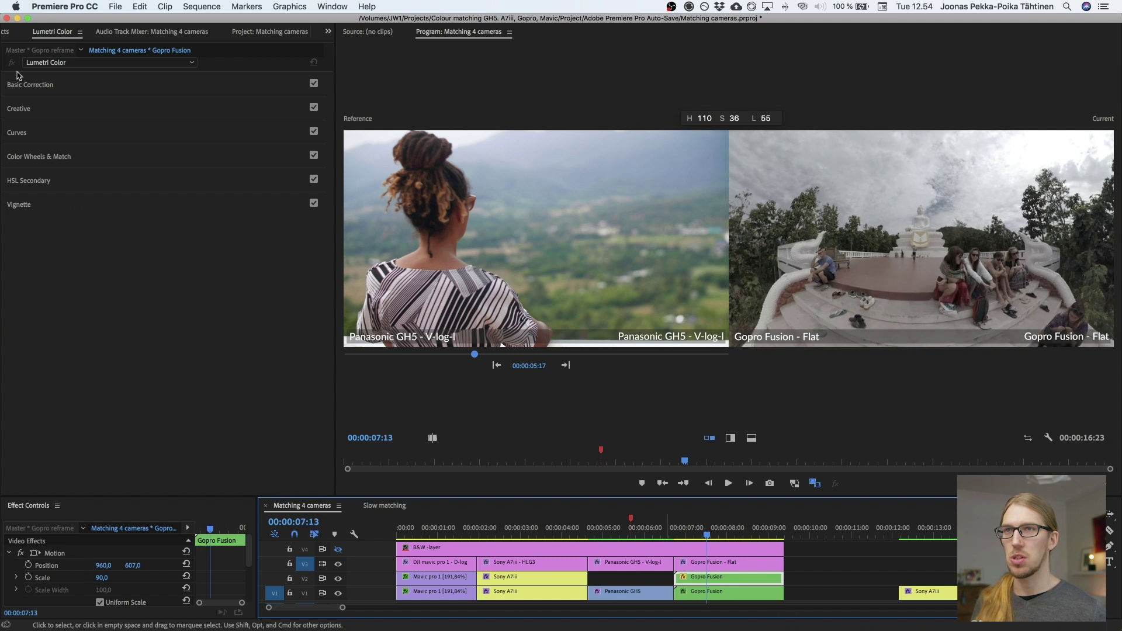
Apply the GoPro Fusion flat to Base 1 (protype) look to the Gopro Fusion clip in the Creative section.
left_click(111, 94)
left_click(134, 123)
left_click(134, 112)
left_click(138, 130)
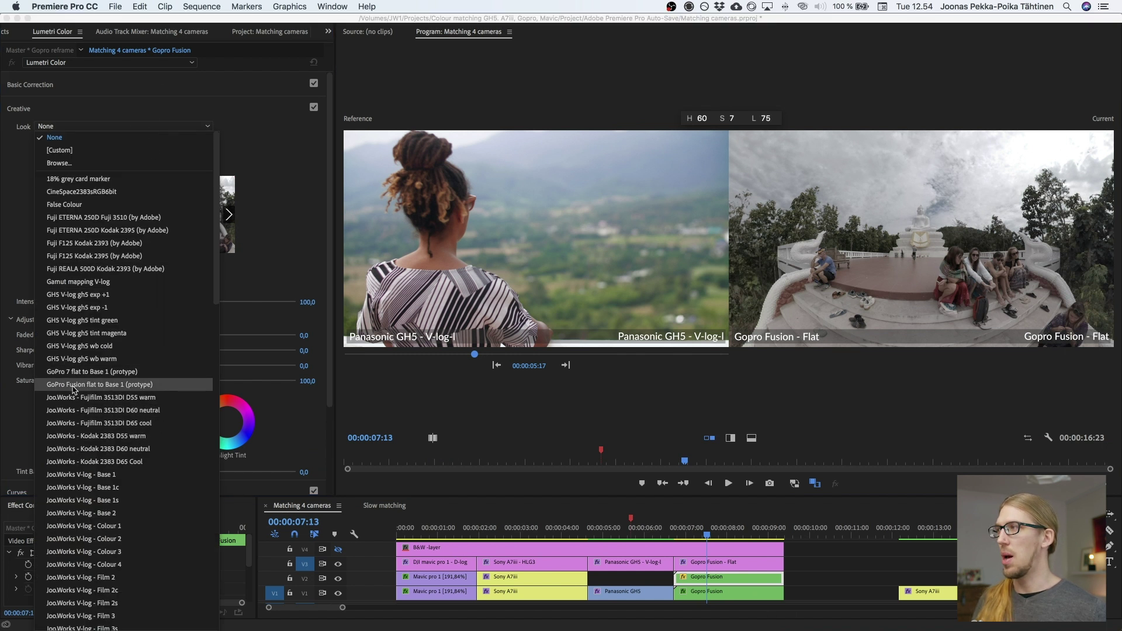
left_click(104, 385)
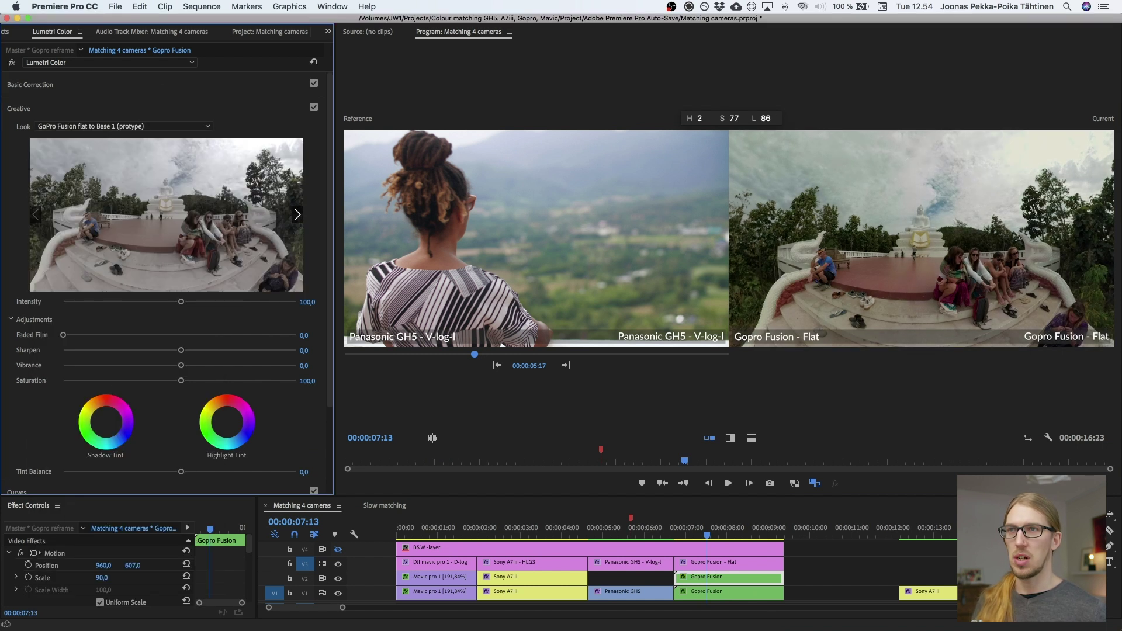
With the B&W layer shown, set the Gopro Fusion clip's Exposure to 0.7, Contrast to 18.4, Highlights to -31.8 and Shadows to 40.
left_click(338, 550)
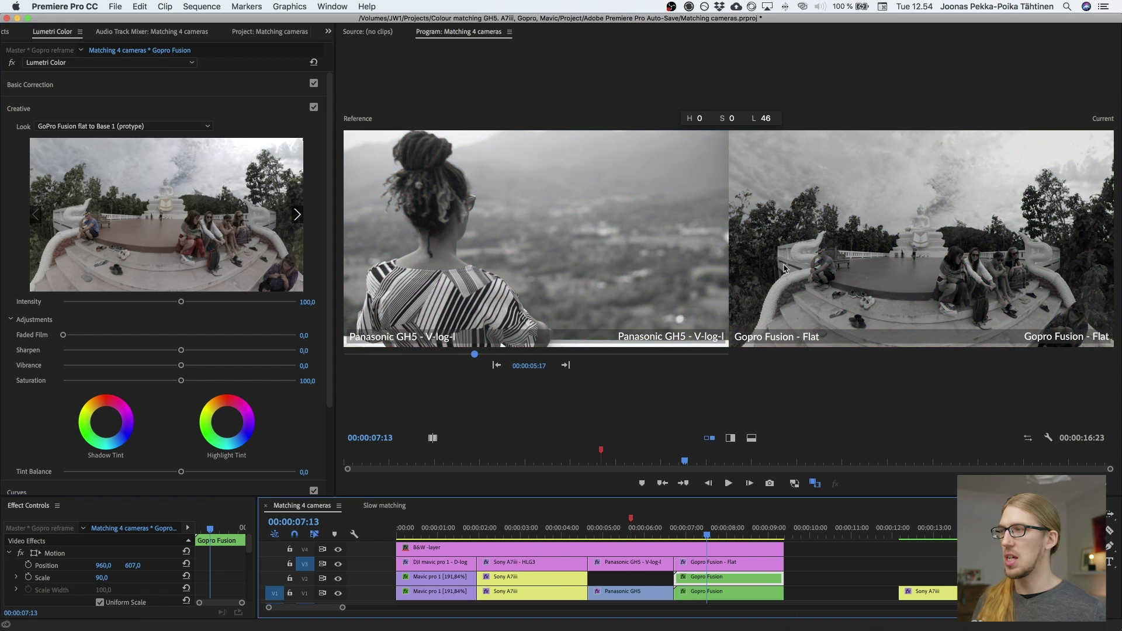
left_click(117, 86)
left_click(304, 246)
type("-31,8")
key("Tab")
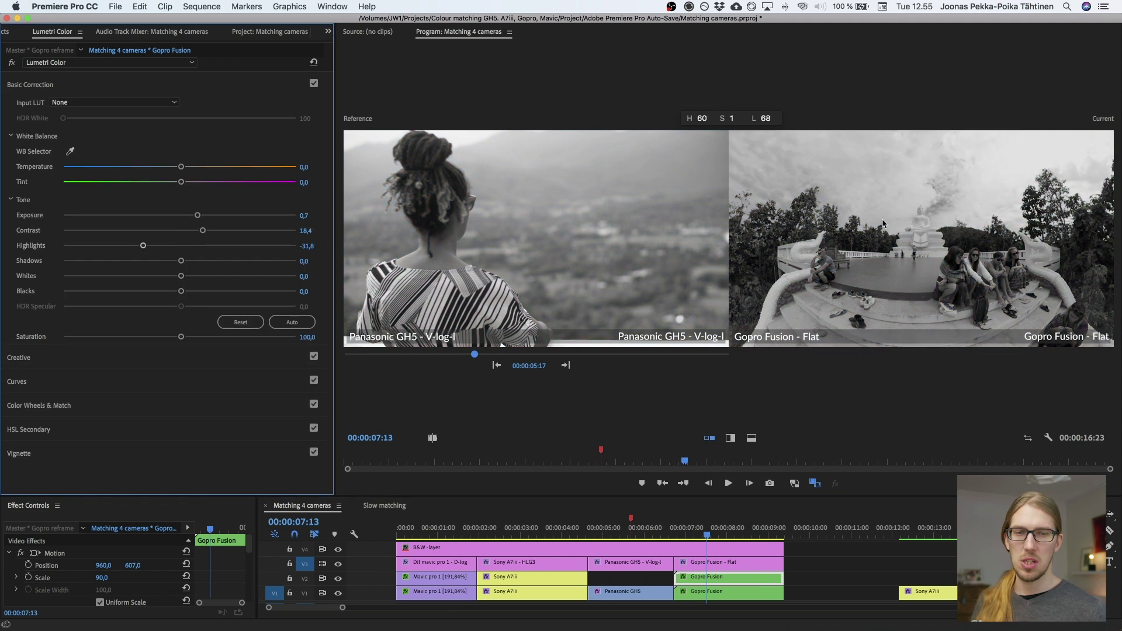
type("40")
key("Return")
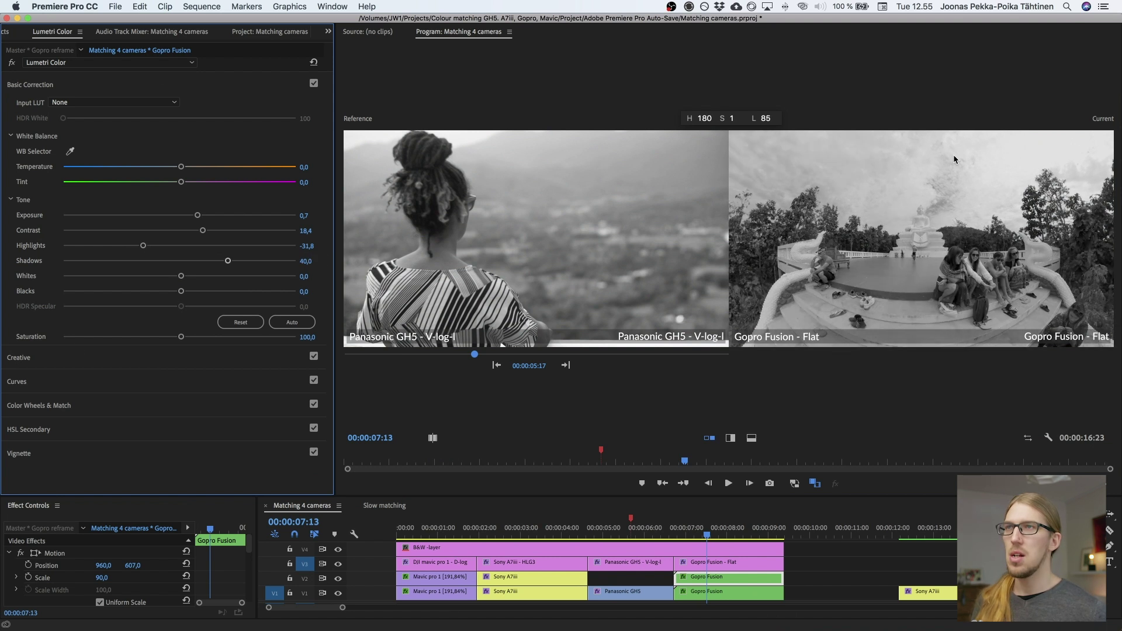
left_click(810, 144)
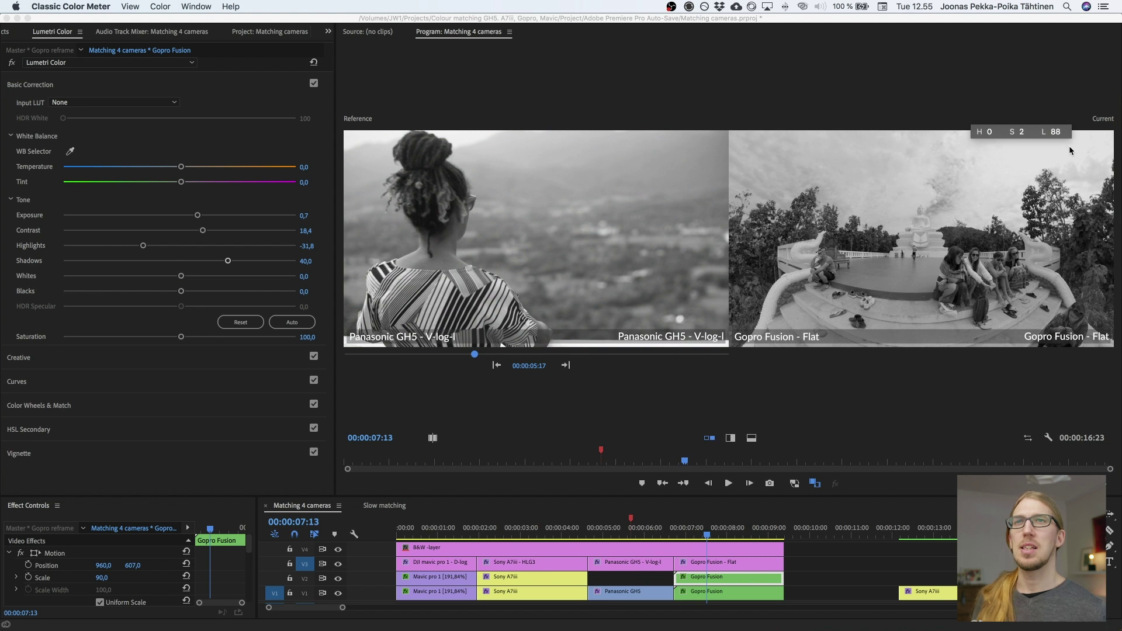
left_click(72, 89)
left_click(89, 87)
left_click(85, 108)
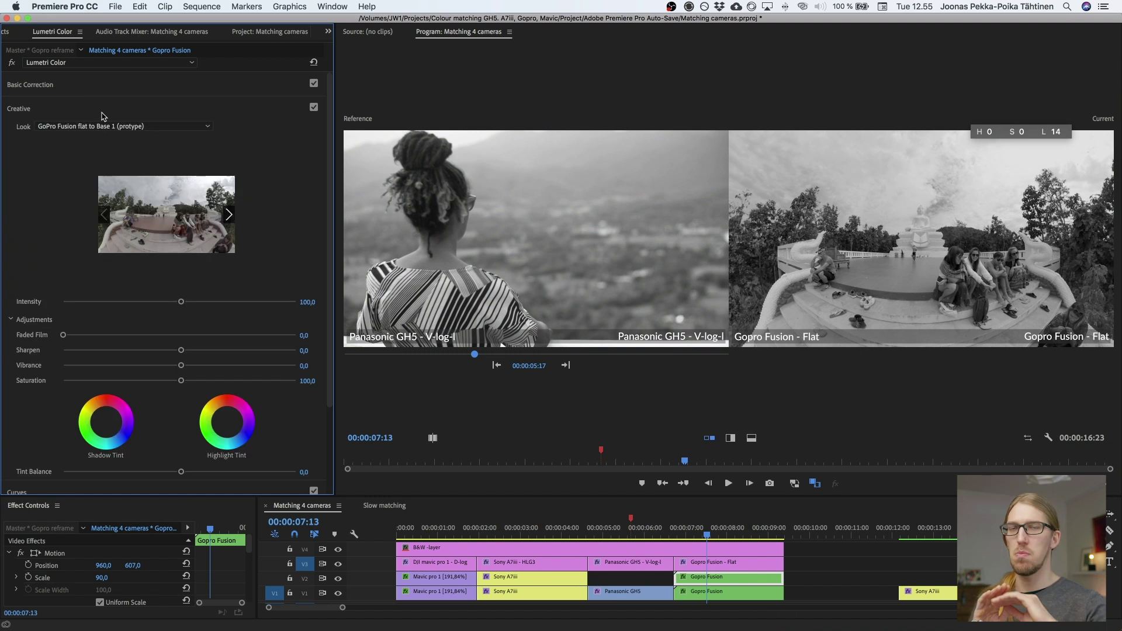
left_click(102, 110)
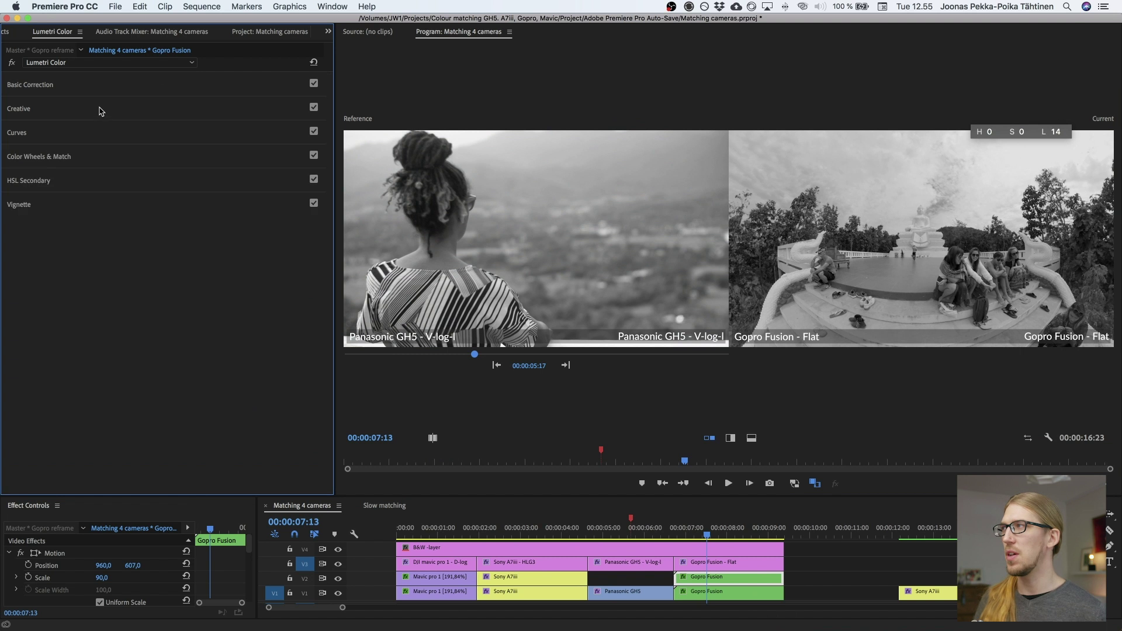
left_click(103, 136)
left_click(117, 112)
left_click(117, 112)
left_click(99, 113)
left_click(105, 109)
left_click(110, 87)
left_click(111, 87)
Anchor the shadows on the Gopro Fusion clip's RGB curve, pull the white point inward, lift the black point slightly, and hide the B&W layer.
left_click(111, 133)
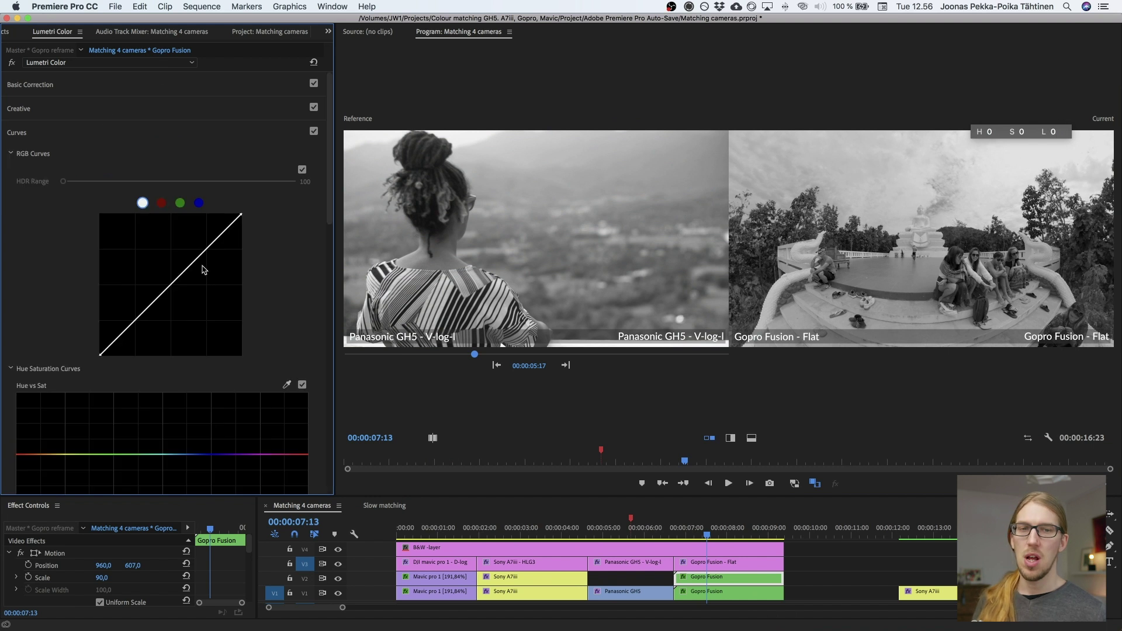
left_click(135, 322)
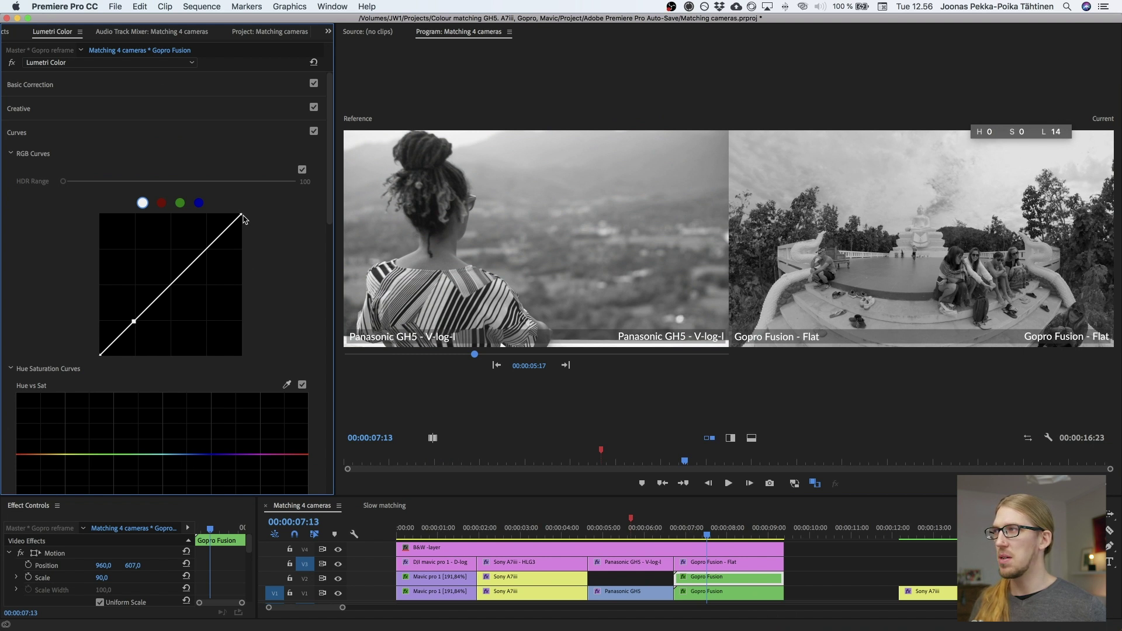
left_click_drag(238, 217, 229, 215)
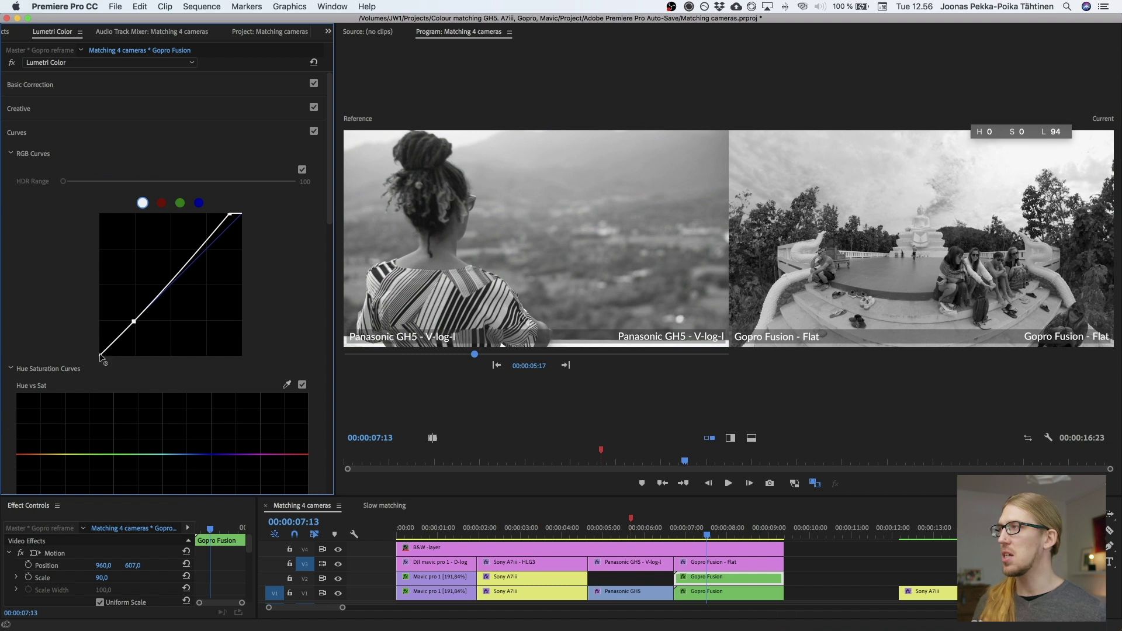
left_click_drag(101, 354, 98, 352)
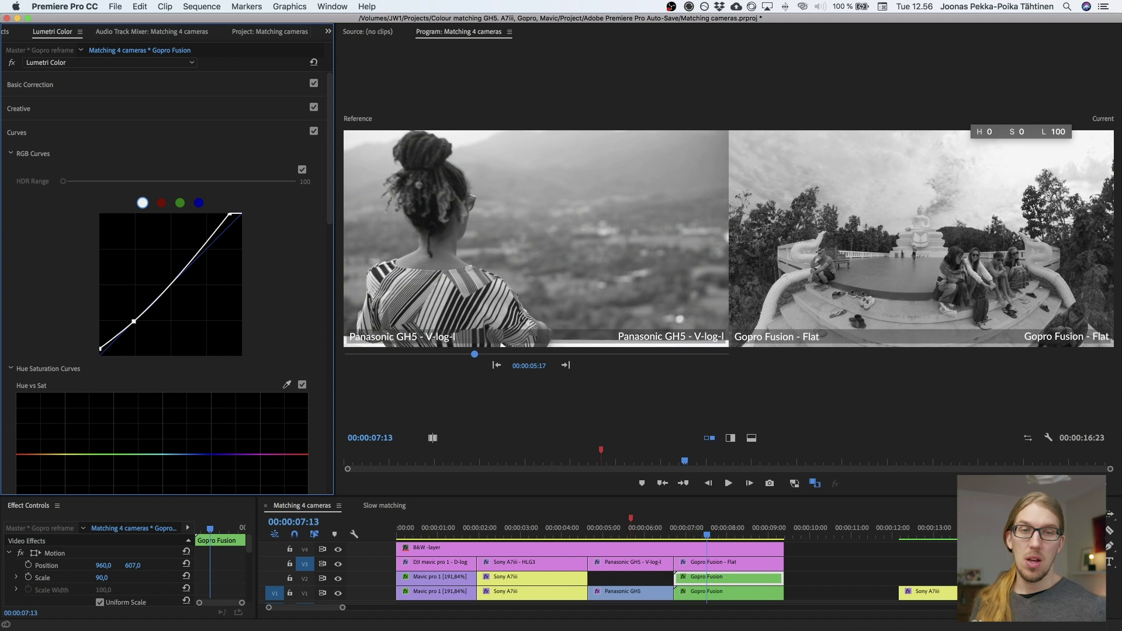
left_click(338, 549)
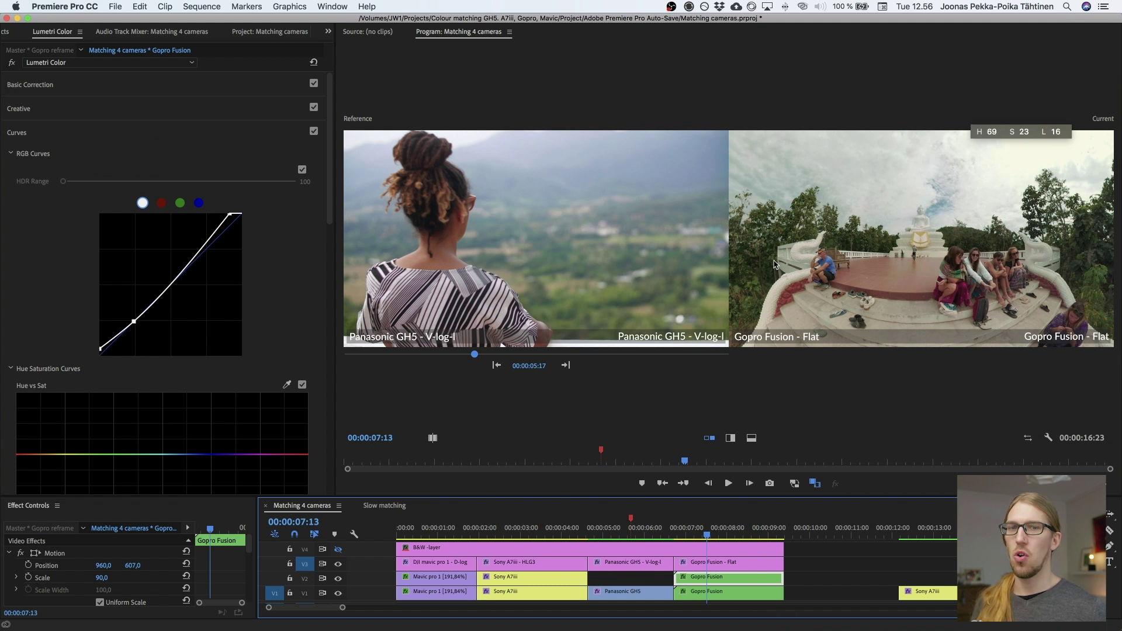
Set the Gopro Fusion clip's white balance to Temperature -3 and Tint 3 in Basic Correction.
left_click(134, 85)
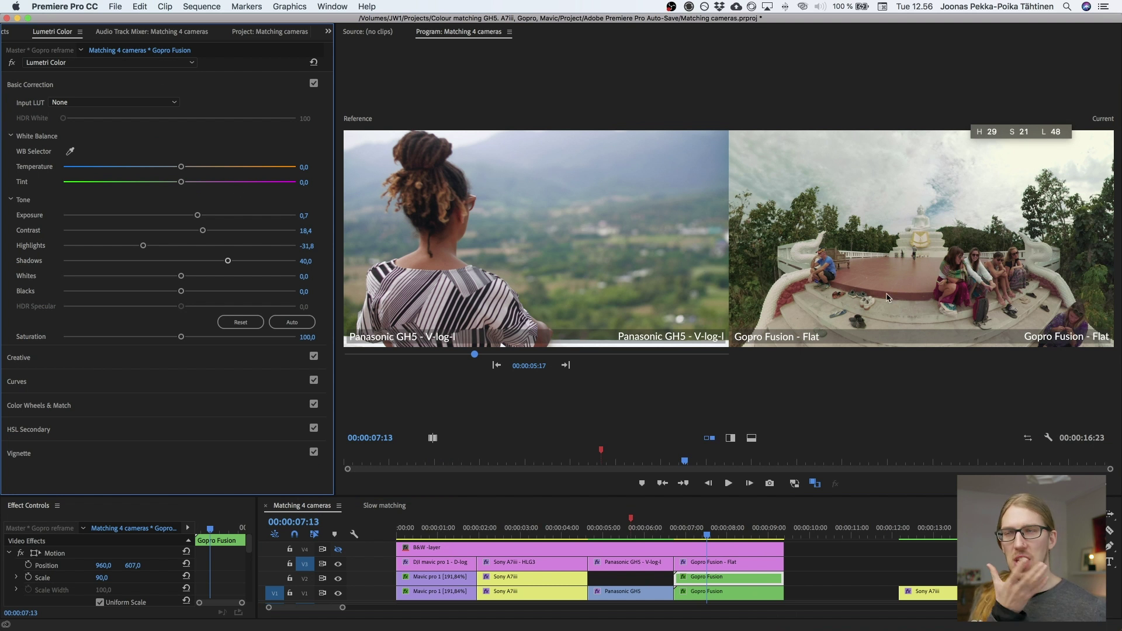
left_click(310, 167)
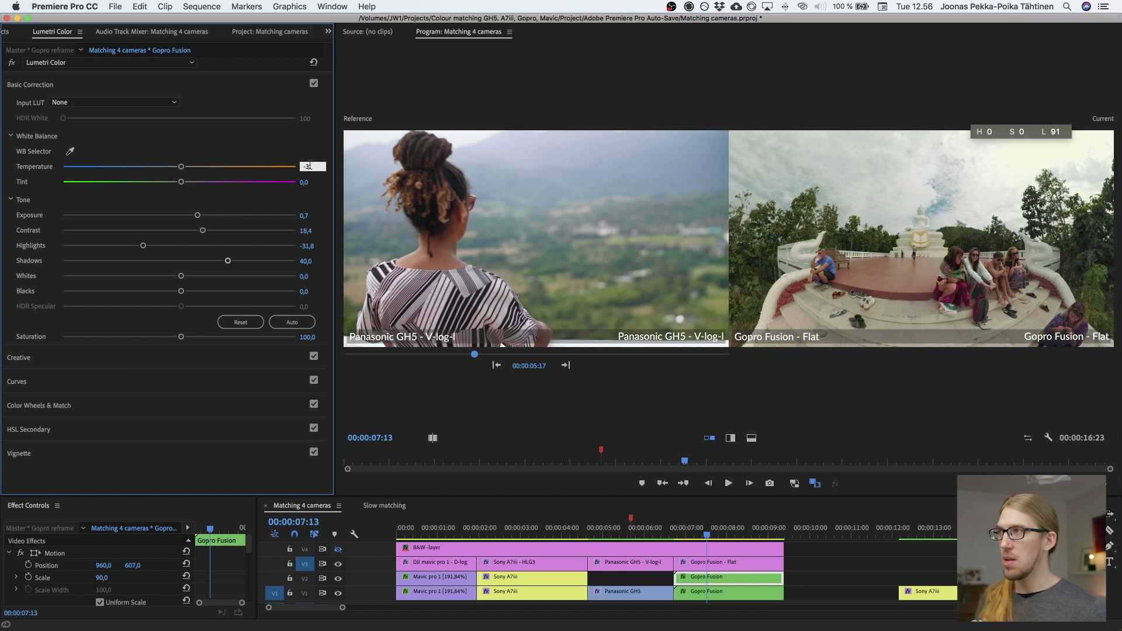
type("-3")
key("Return")
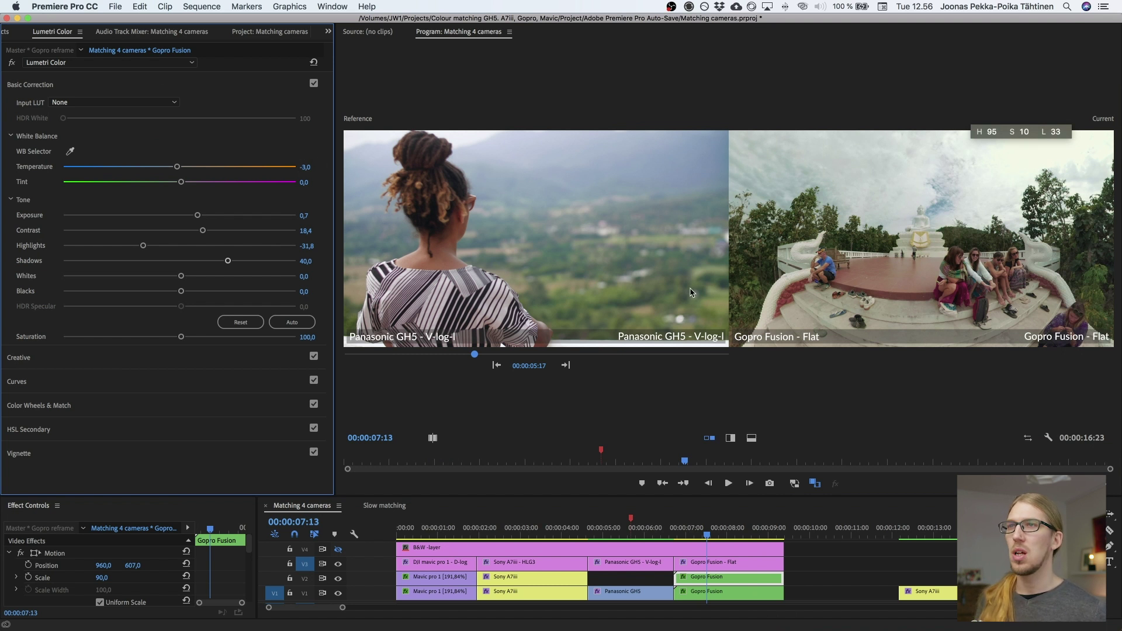
left_click(310, 181)
type("3")
key("Return")
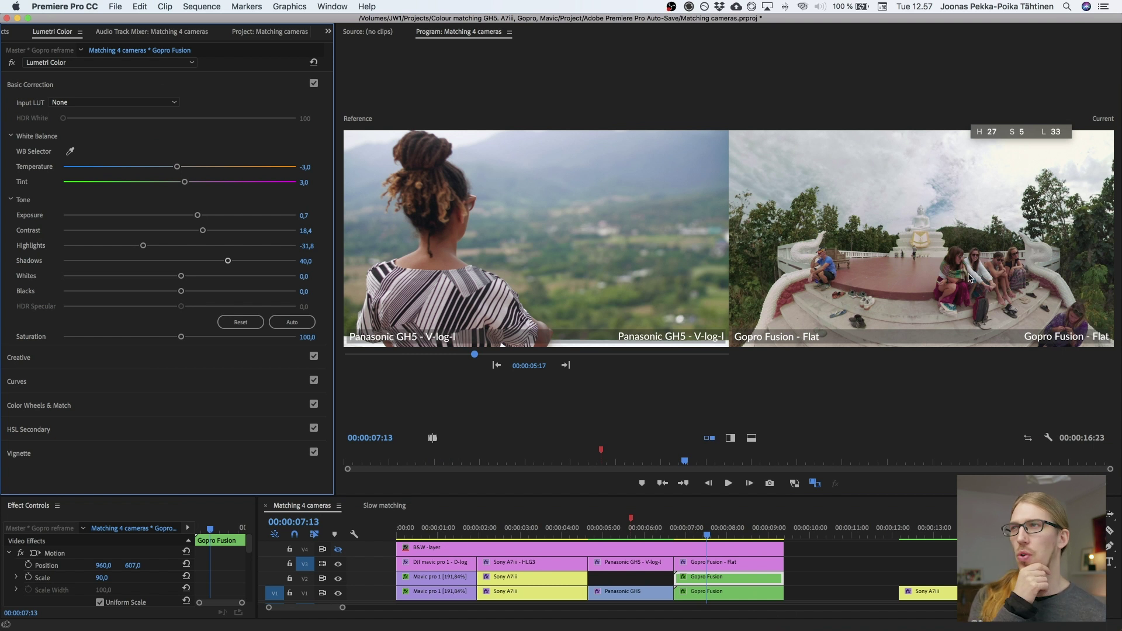
Adjust the Gopro Fusion clip's Highlights to -4.3, Contrast to 40.9 and Saturation to 97.2.
left_click_drag(147, 246, 229, 233)
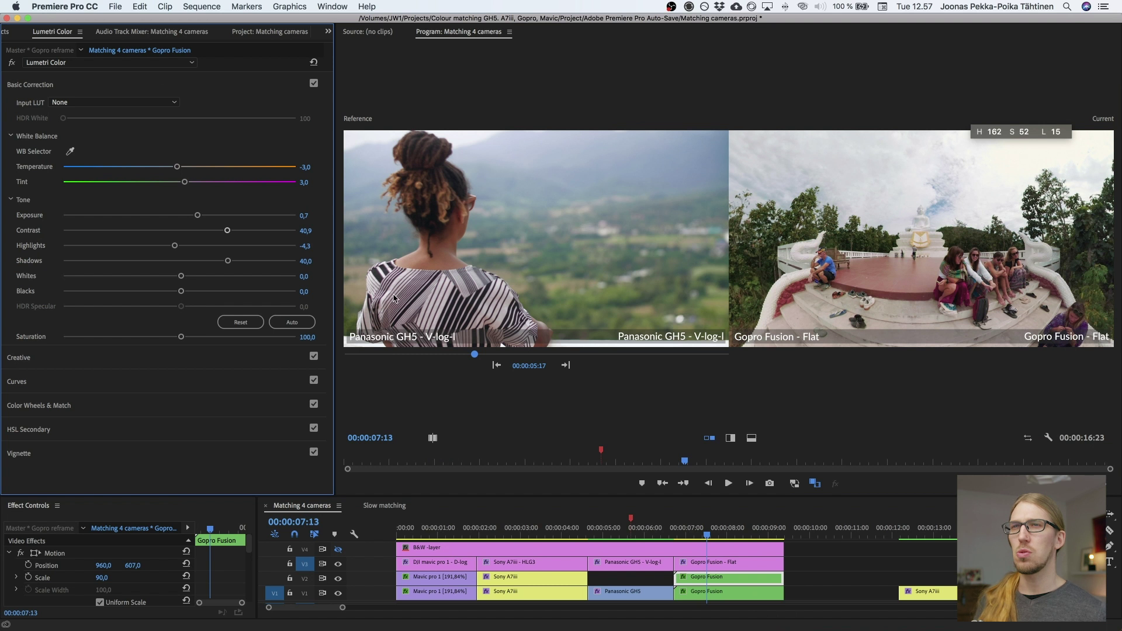
left_click_drag(181, 339, 177, 340)
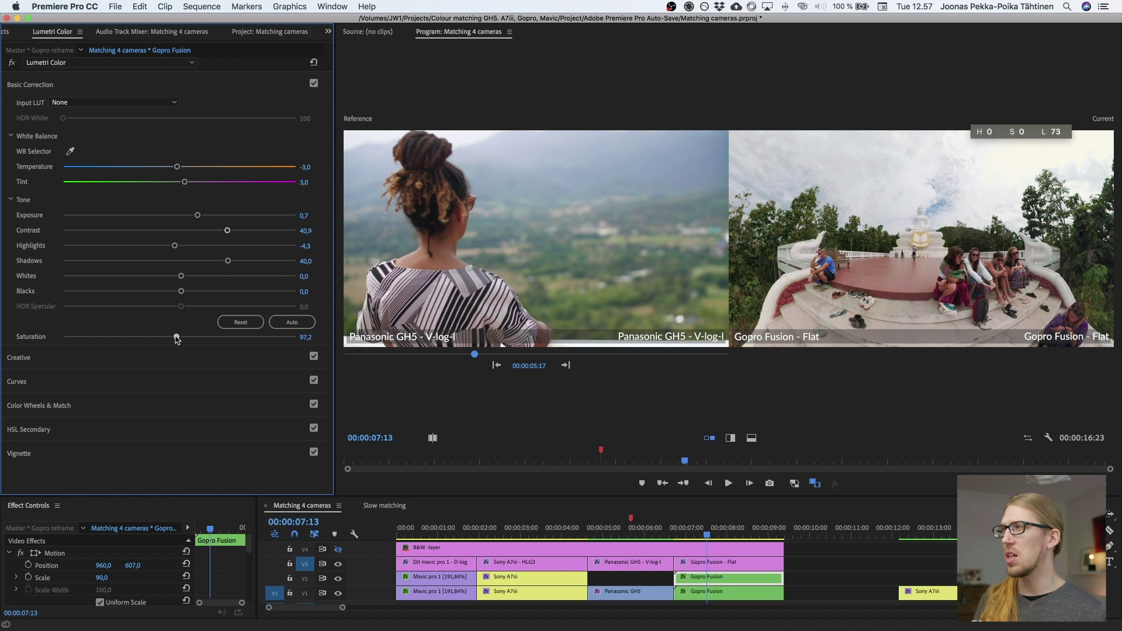